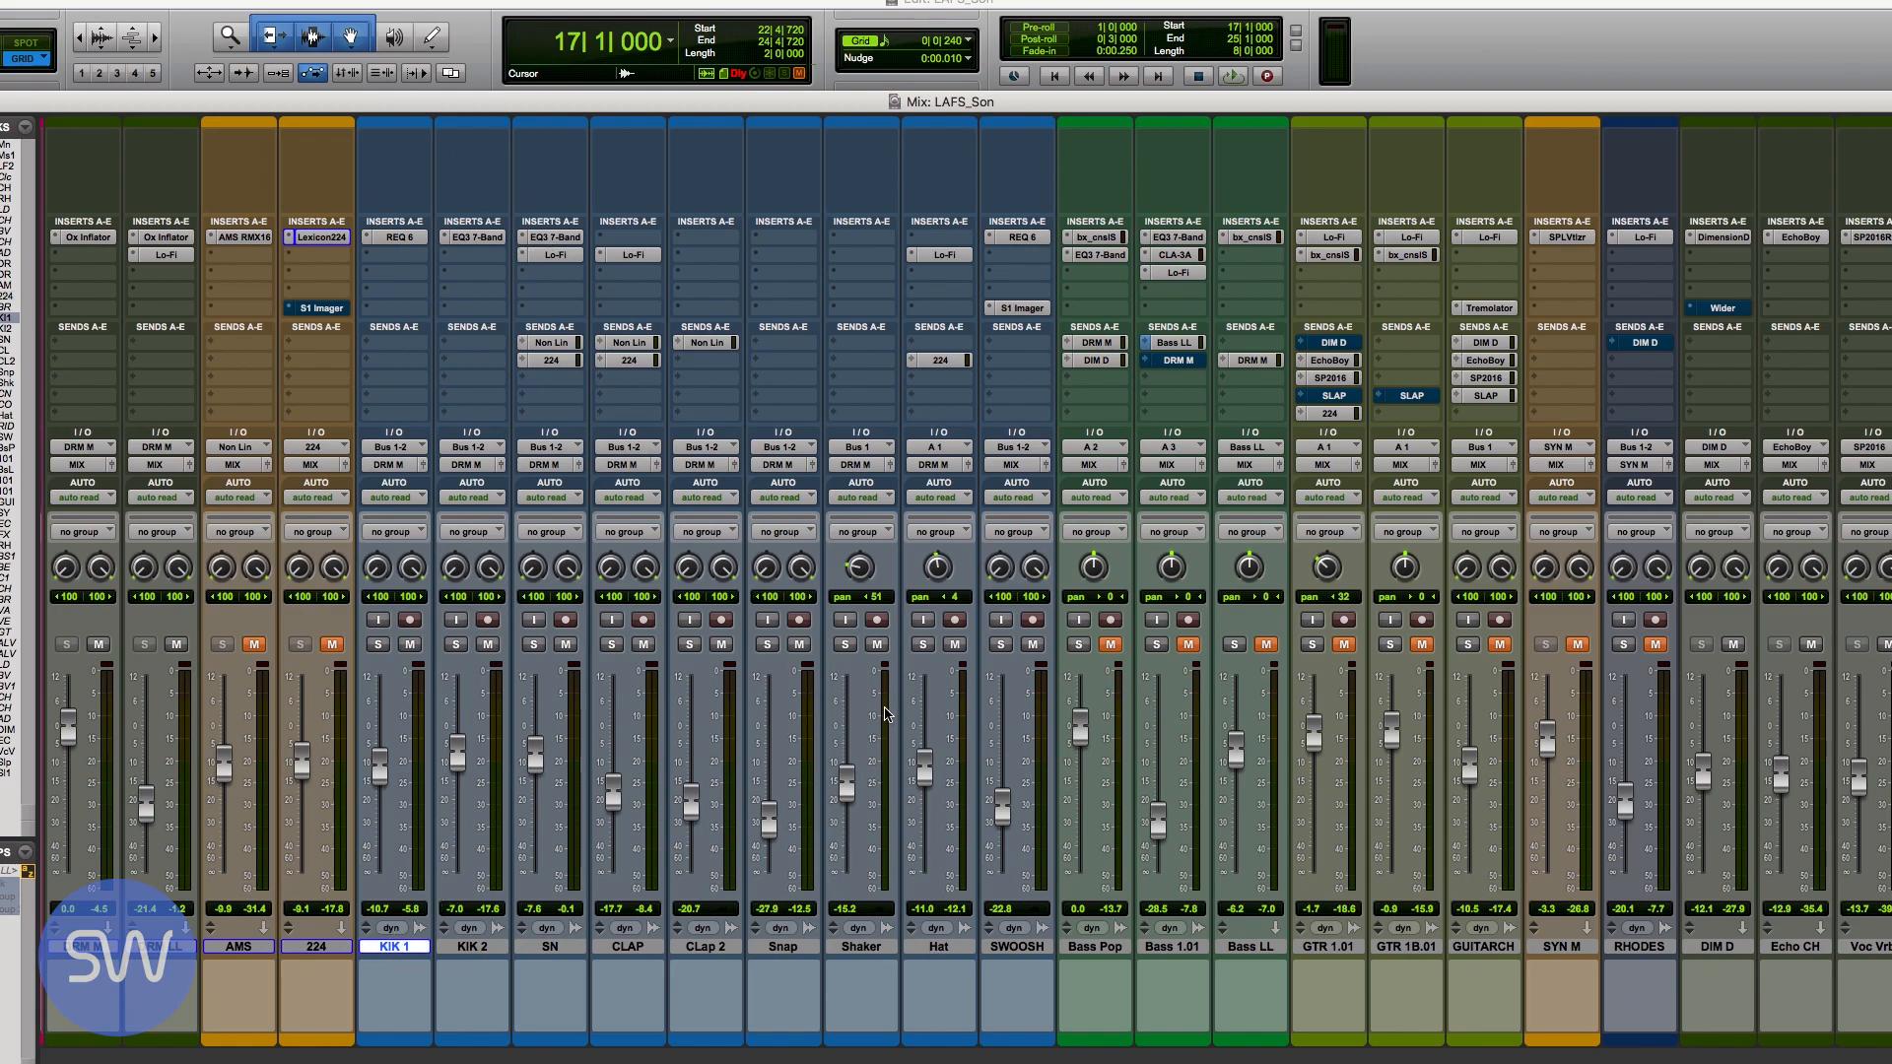
Step: Play the mix and unmute the AMS and 224 reverb returns
click(255, 645)
key(space)
click(331, 644)
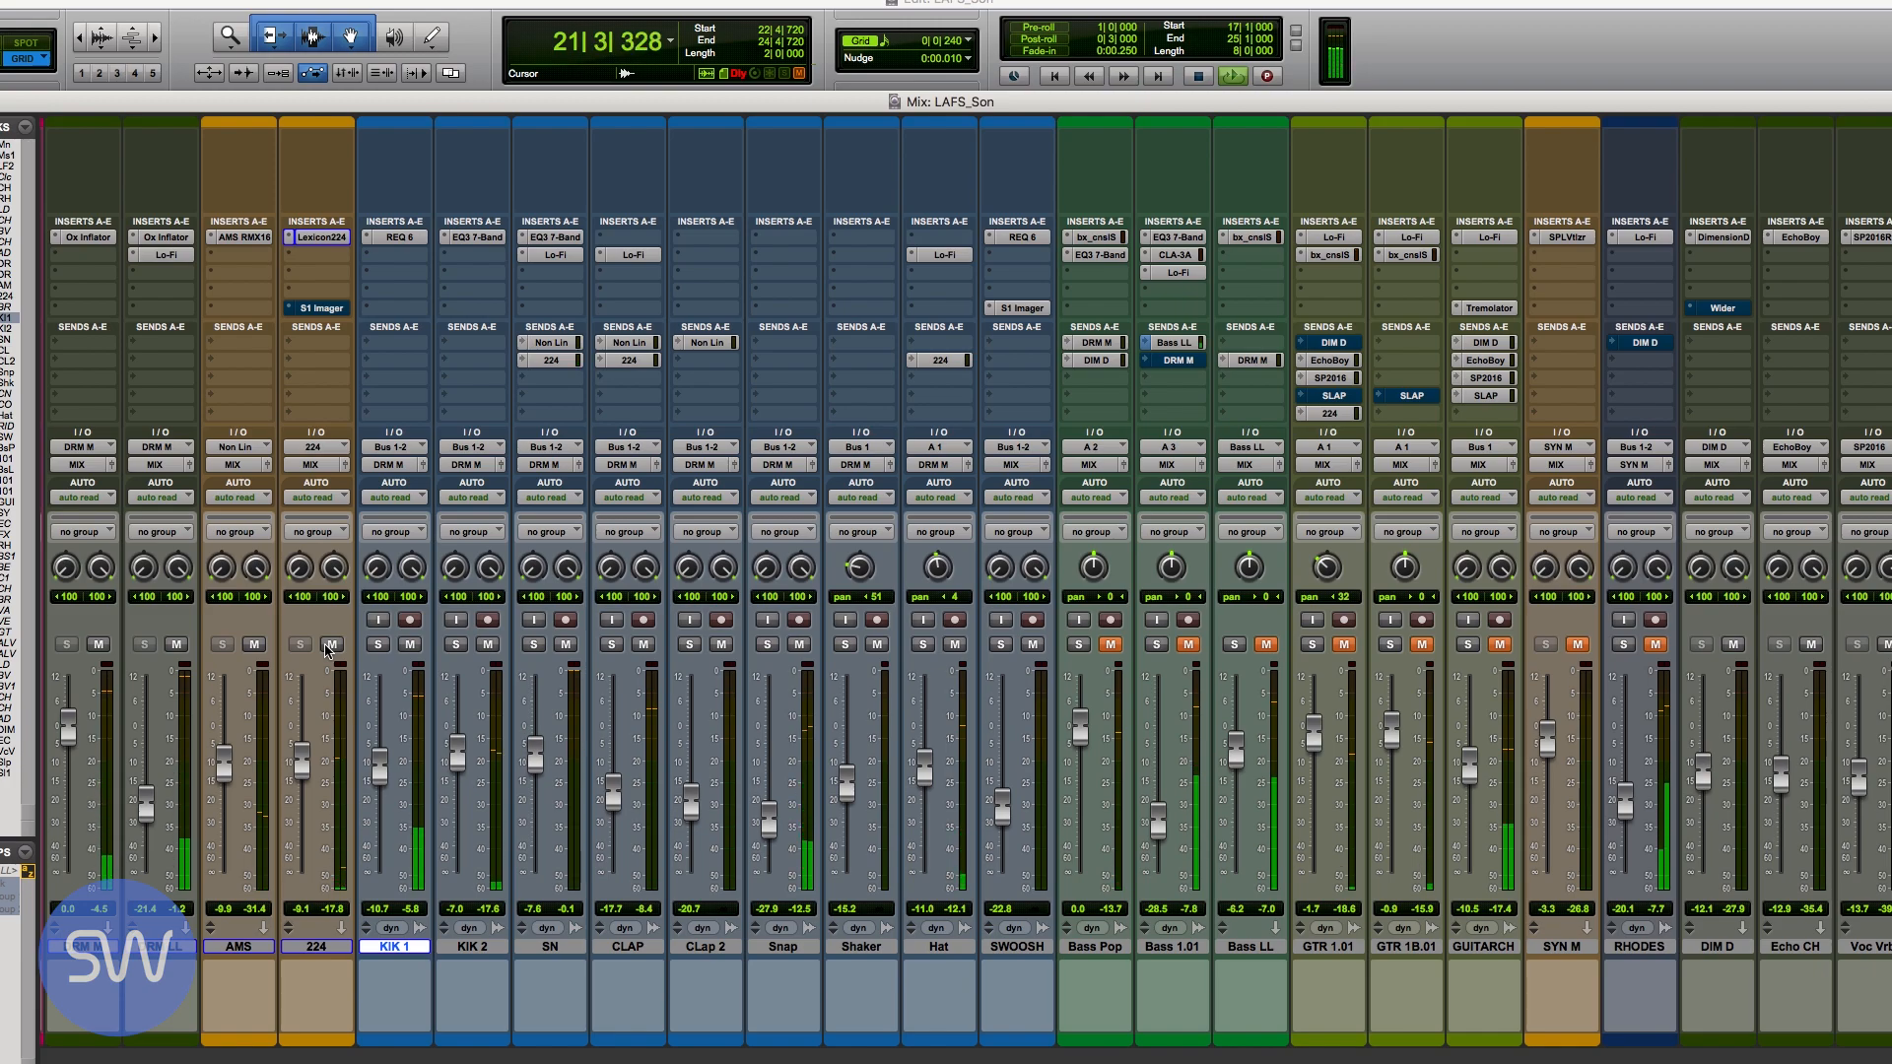
Step: Select the AMS and 224 reverb returns and mute both together
click(332, 953)
shift+click(254, 948)
alt+shift+click(254, 648)
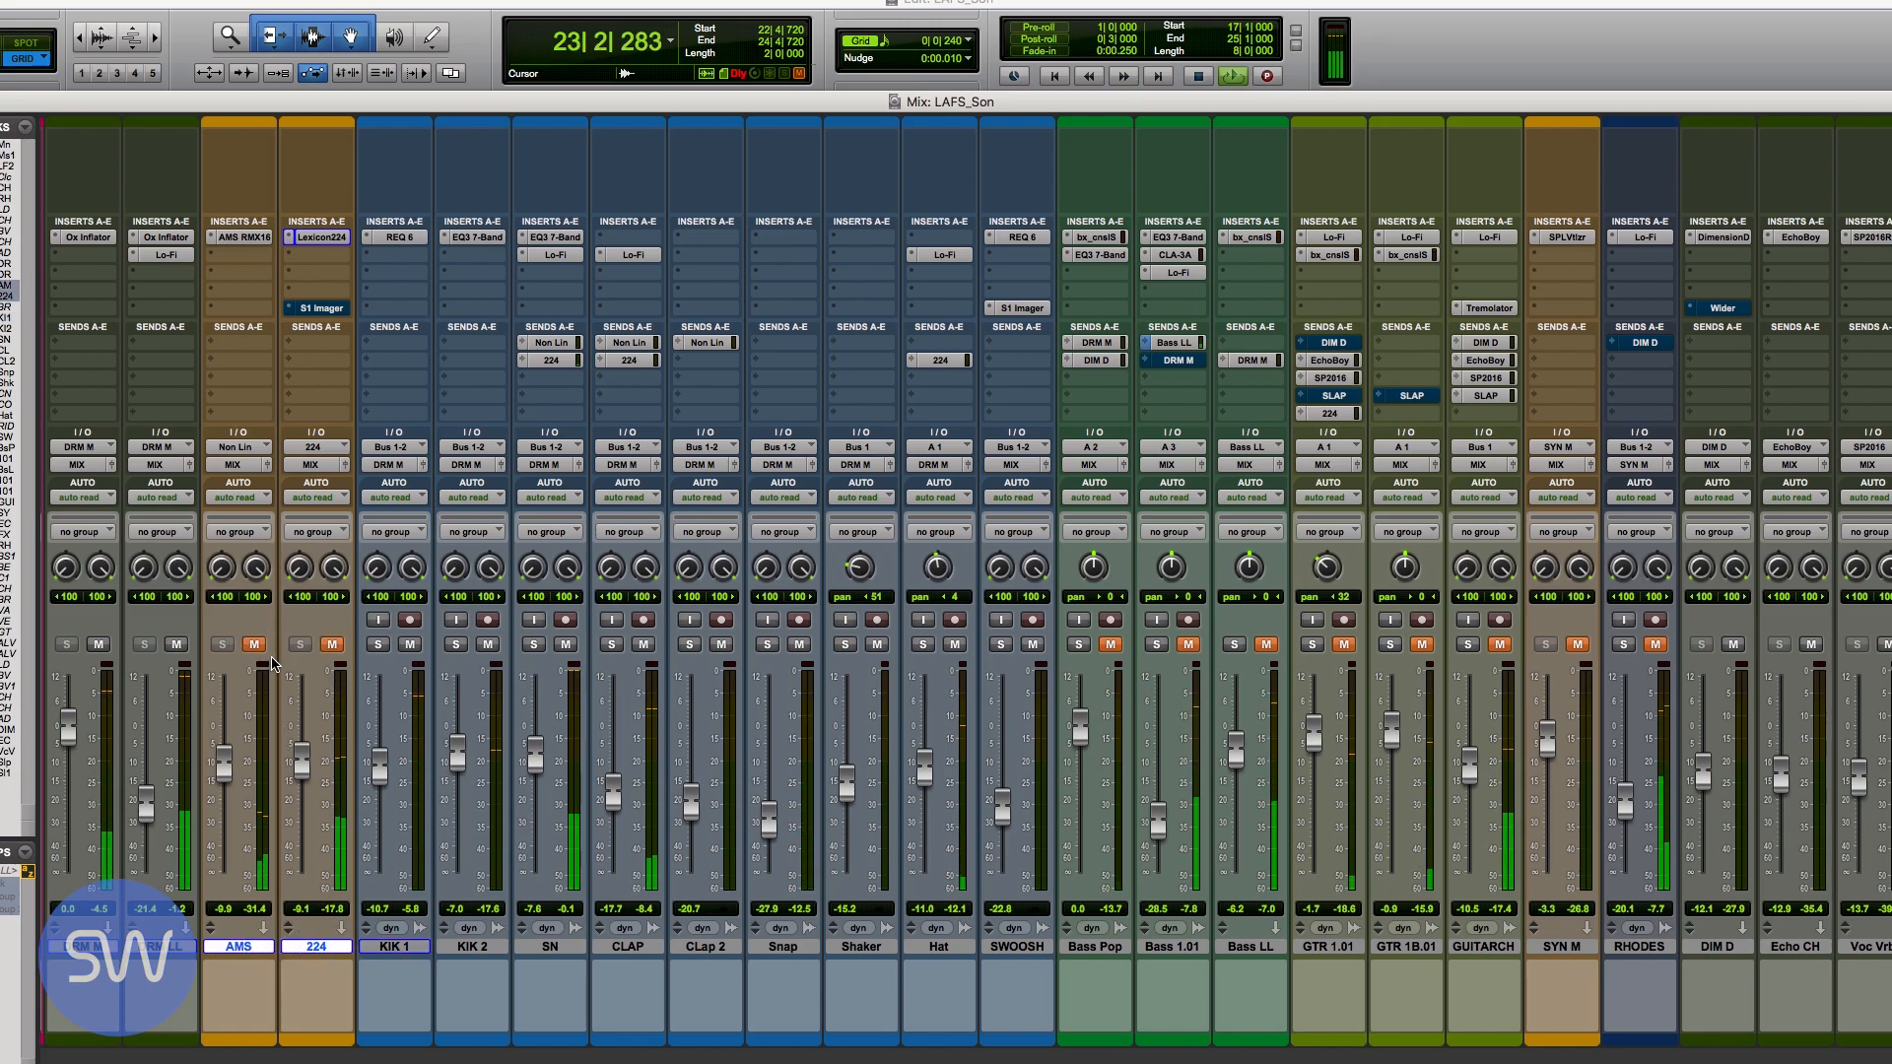
Step: Solo the SN and CLAP tracks with CLAP muted, and unmute the AMS reverb return
click(534, 646)
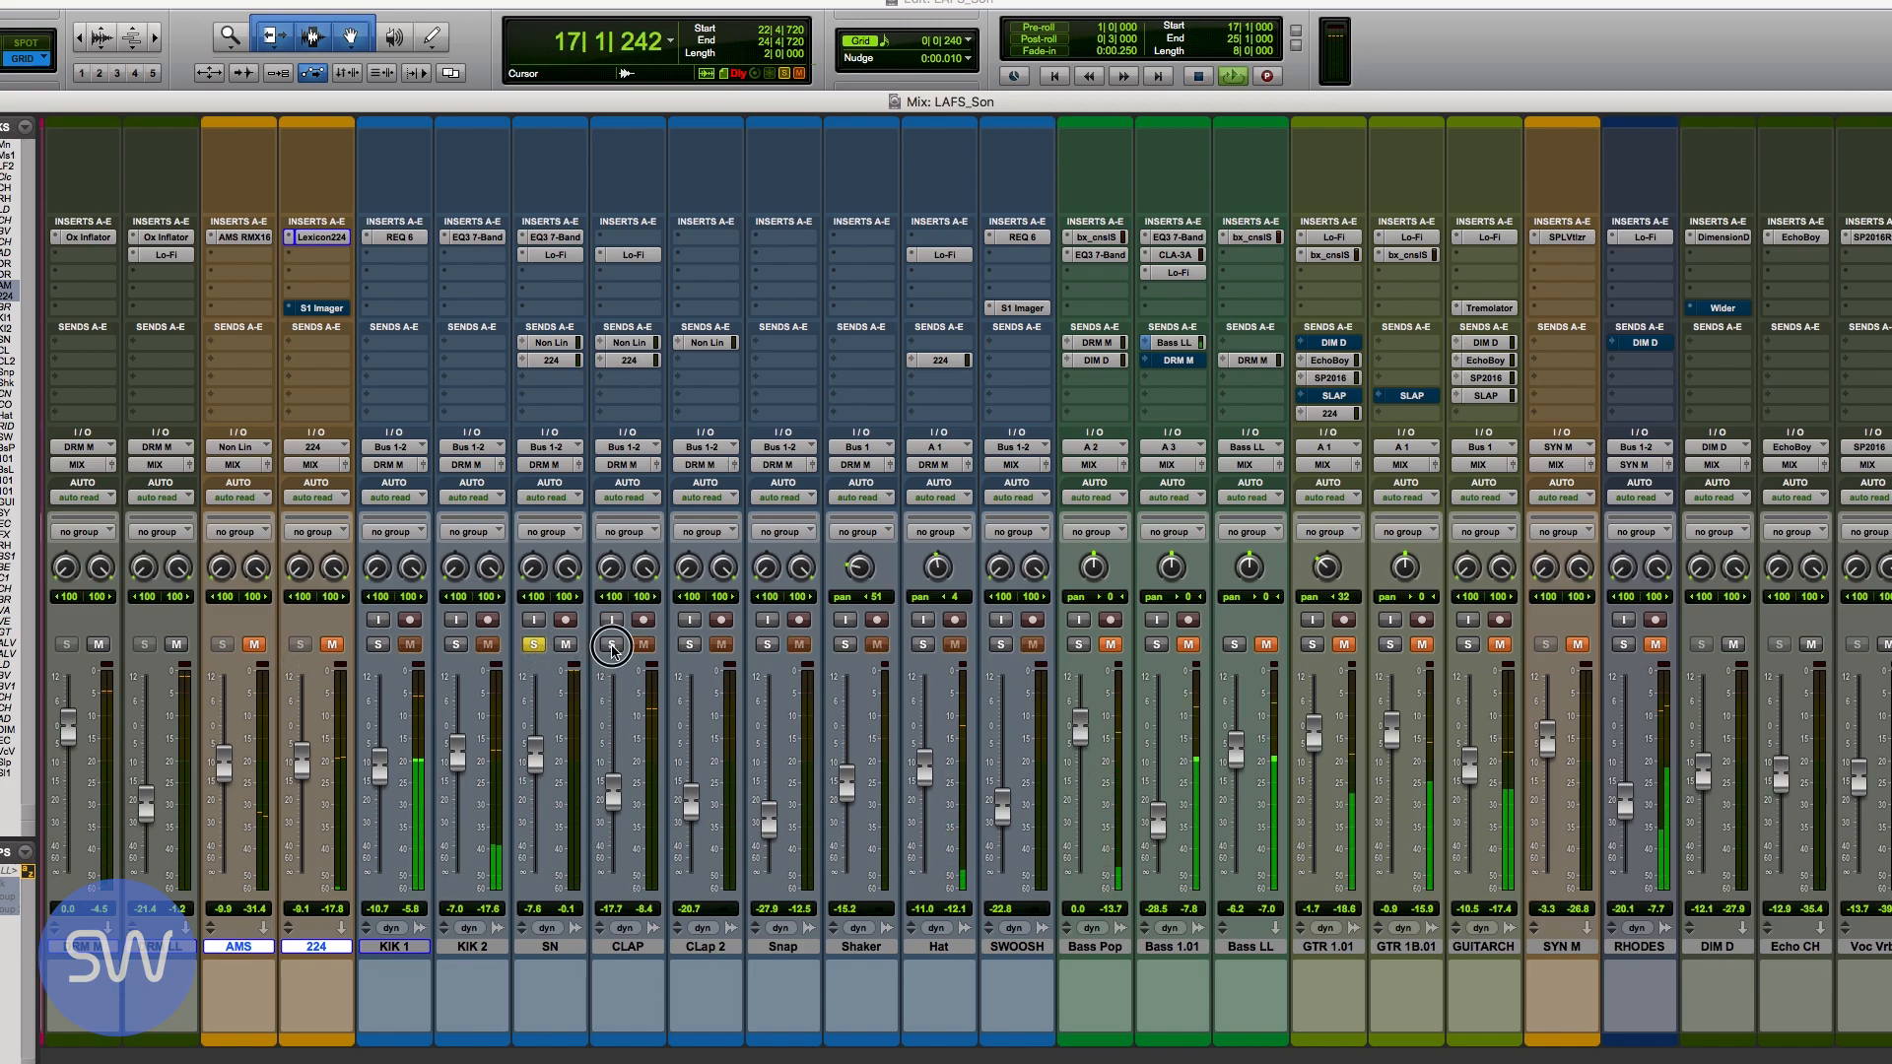
click(612, 647)
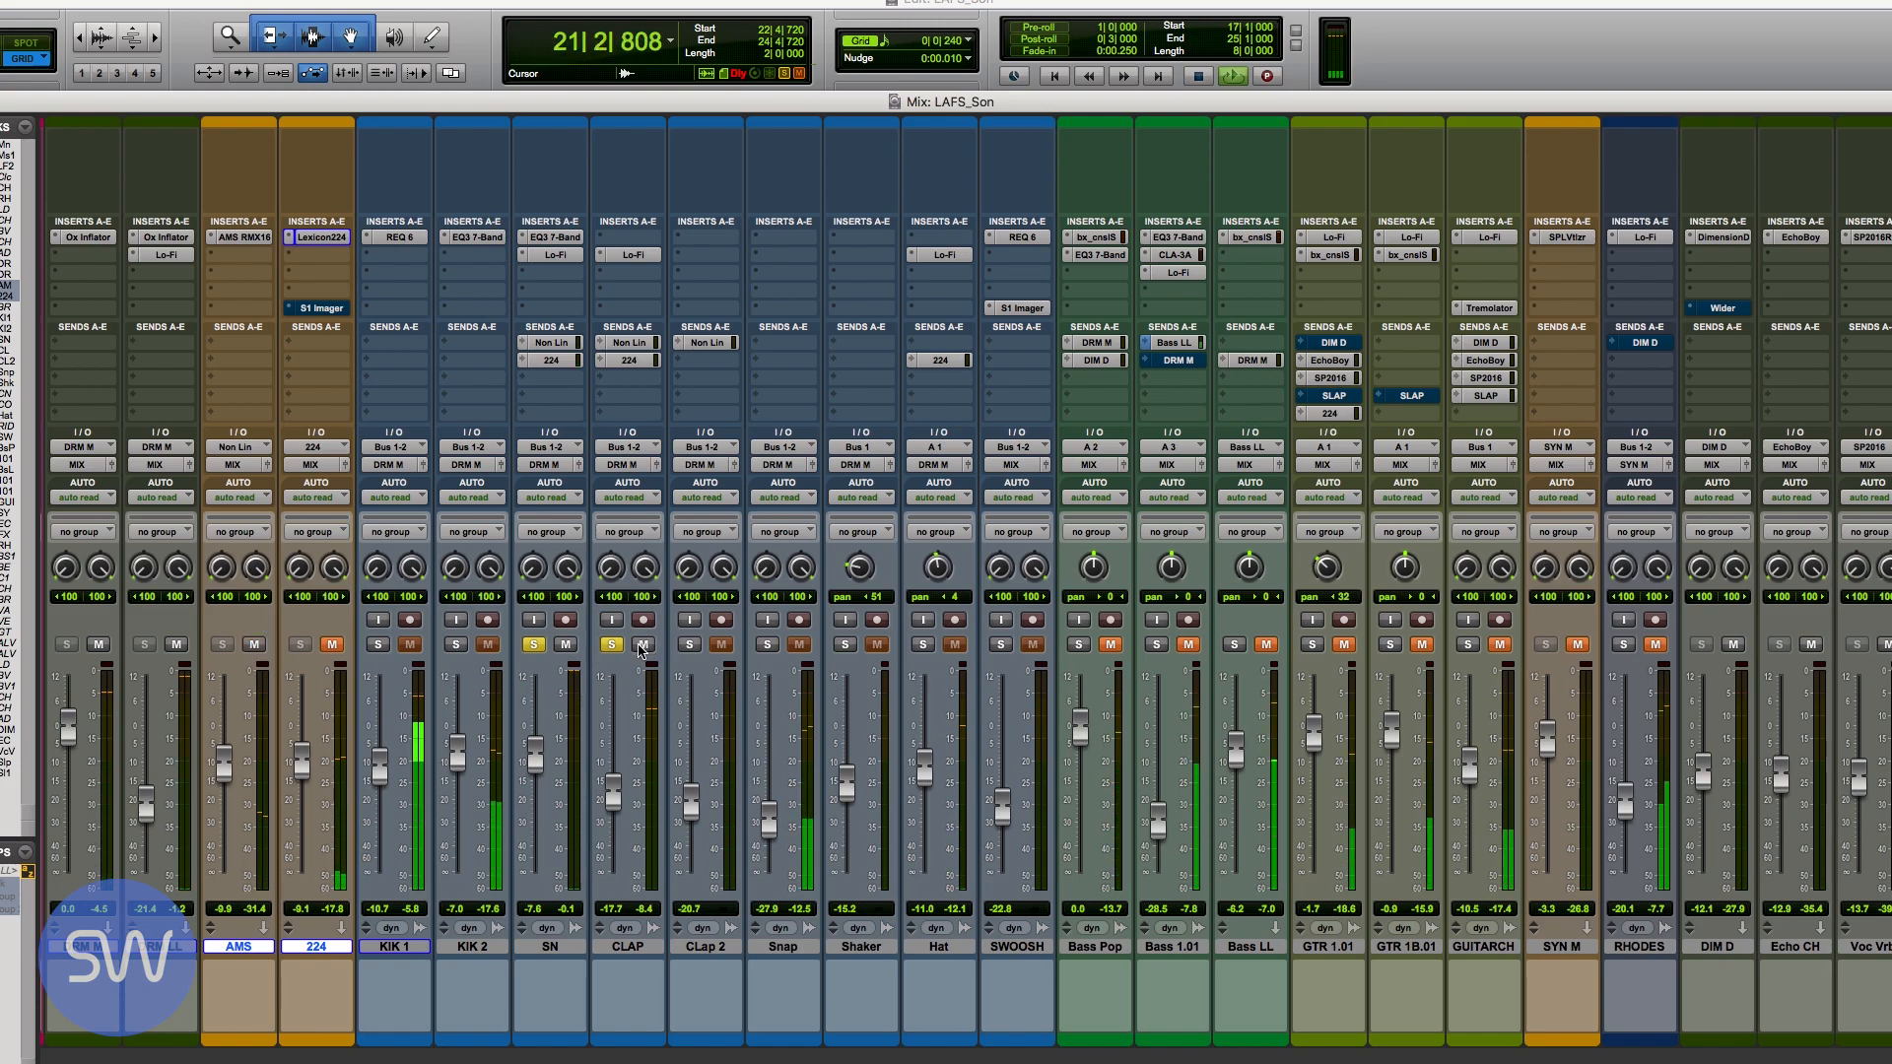
click(640, 646)
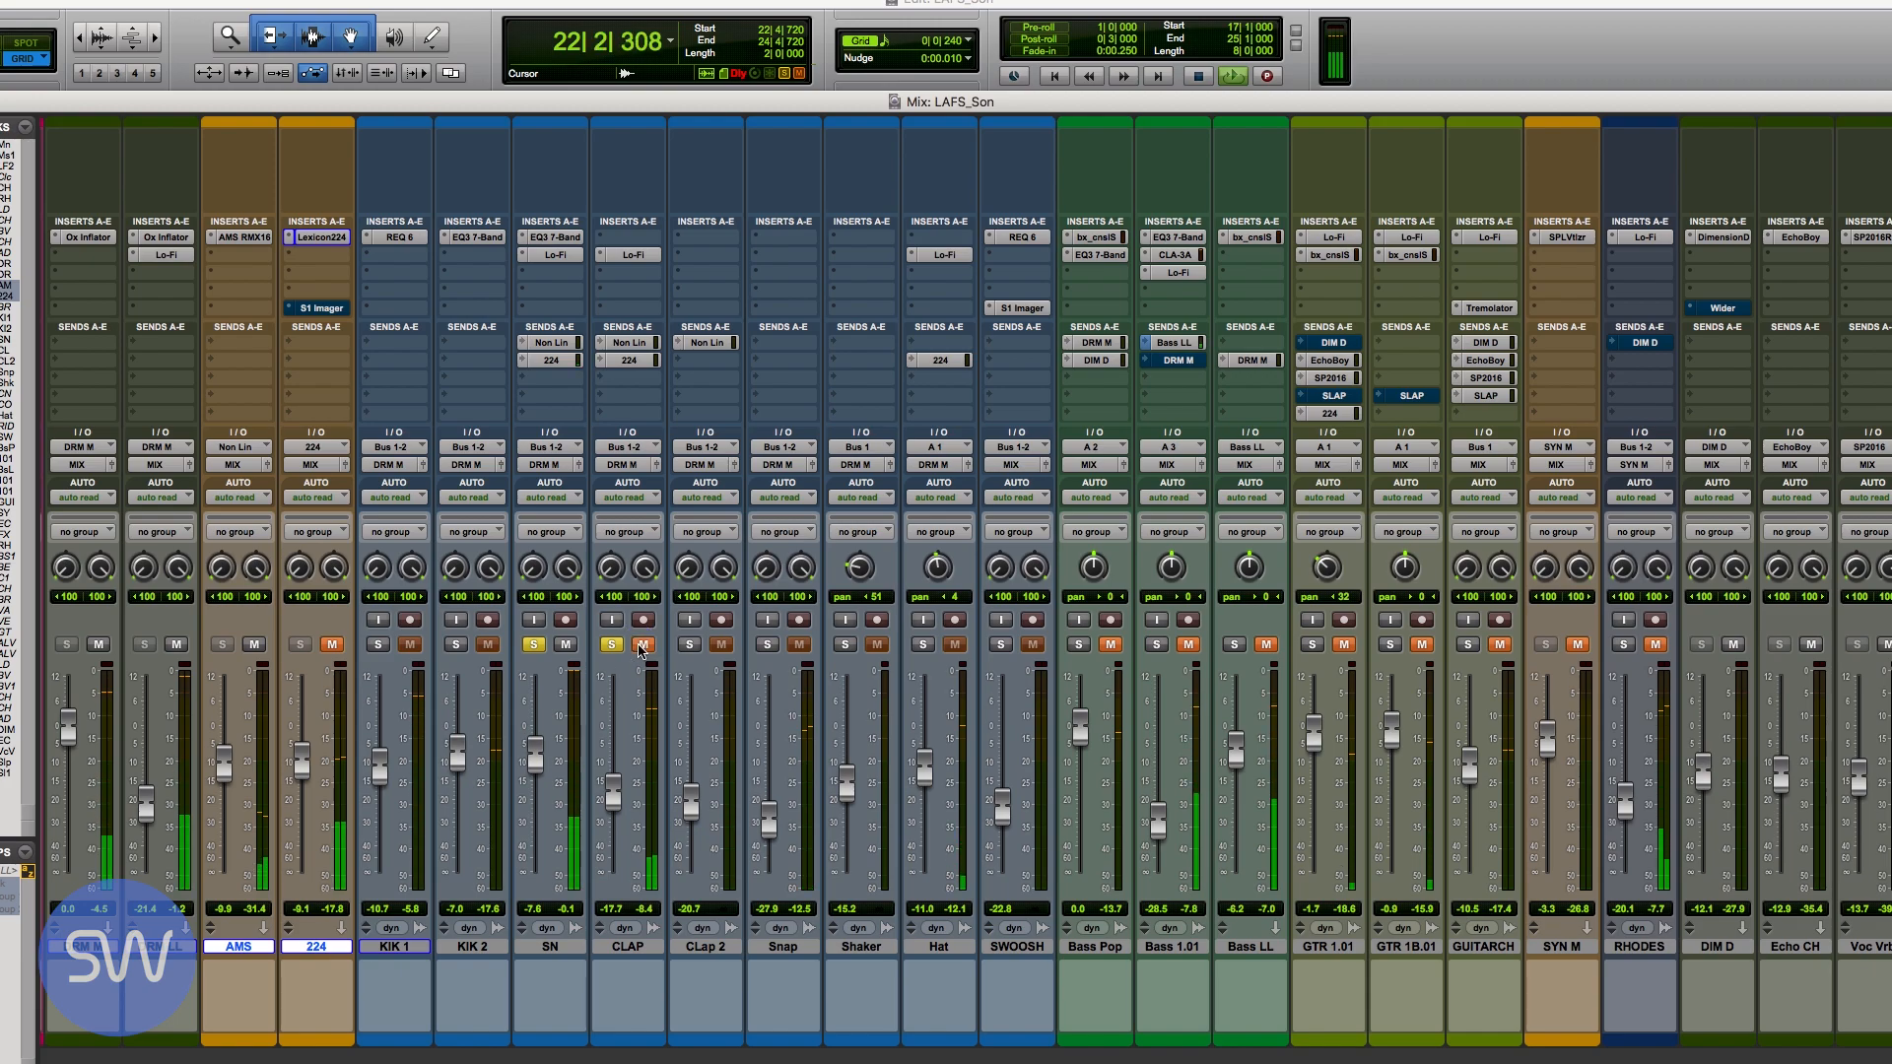
click(254, 645)
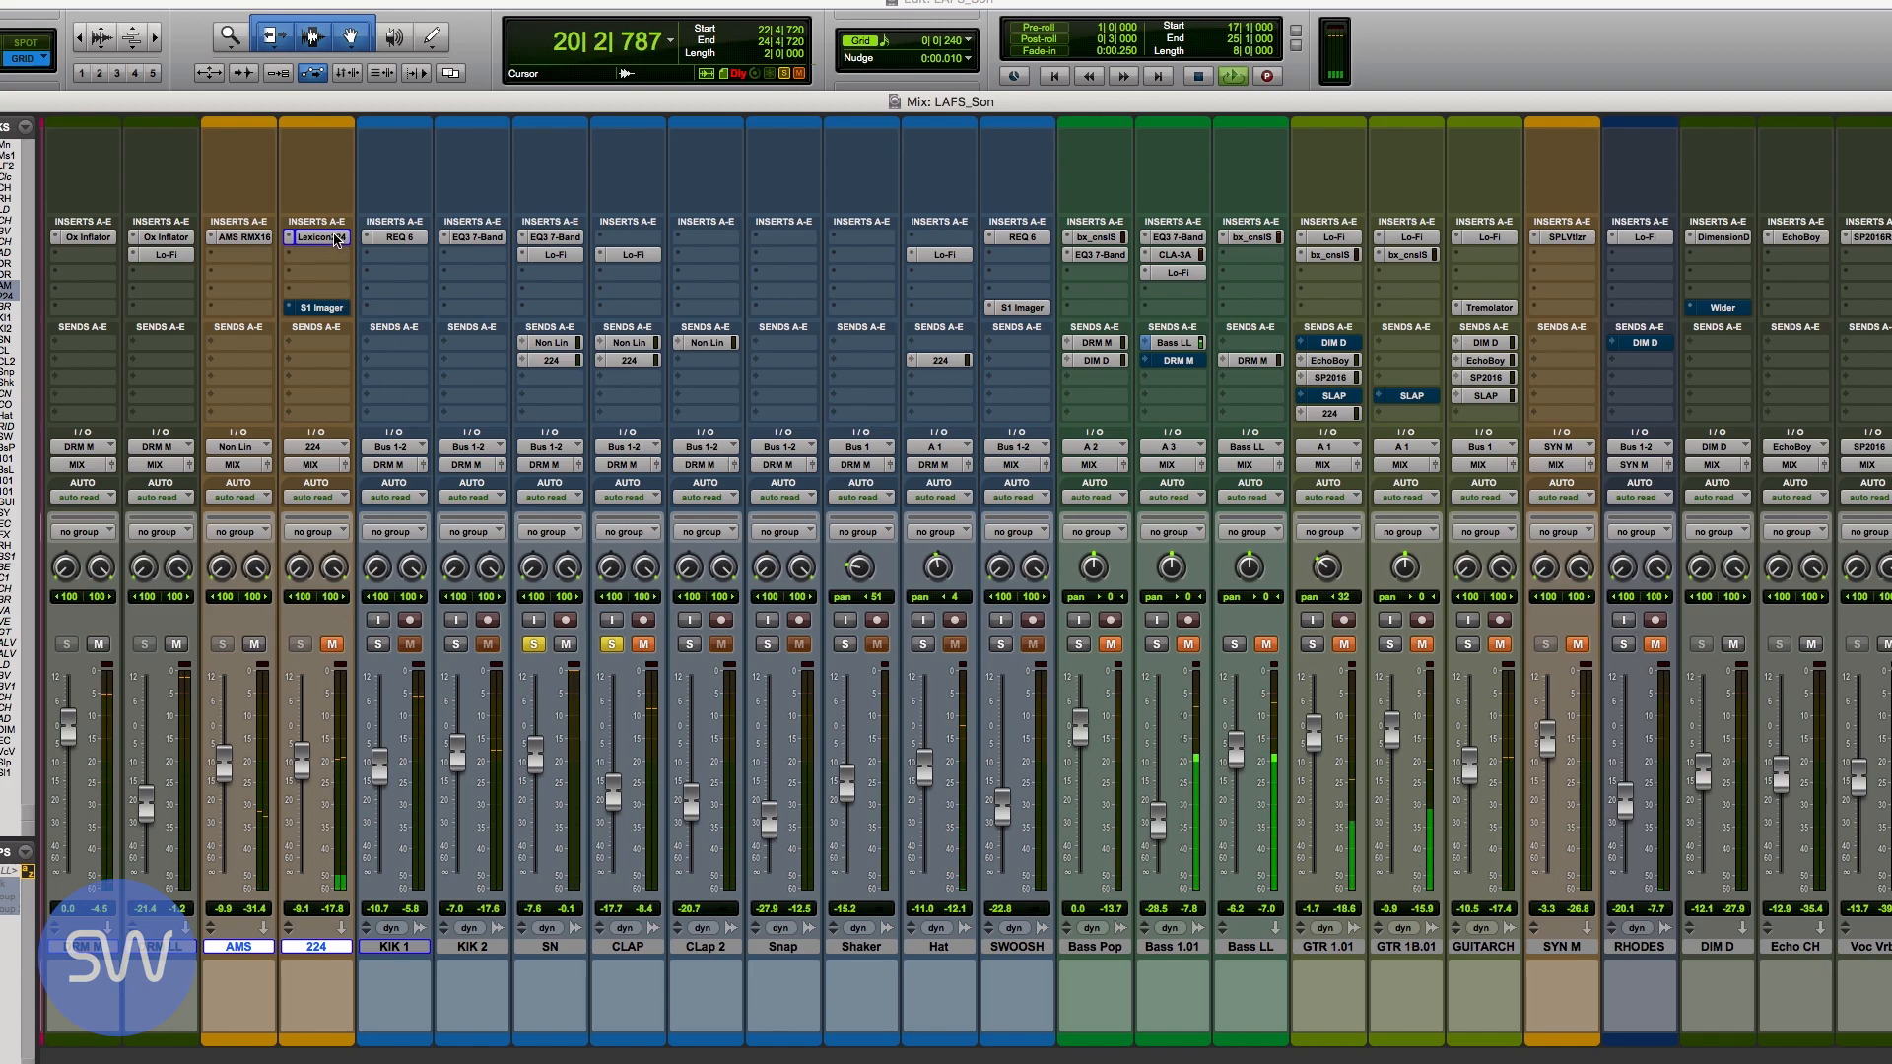
Step: Unmute the 224 return carrying the Lexicon 224 reverb and take its S1 Imager out of bypass
click(336, 240)
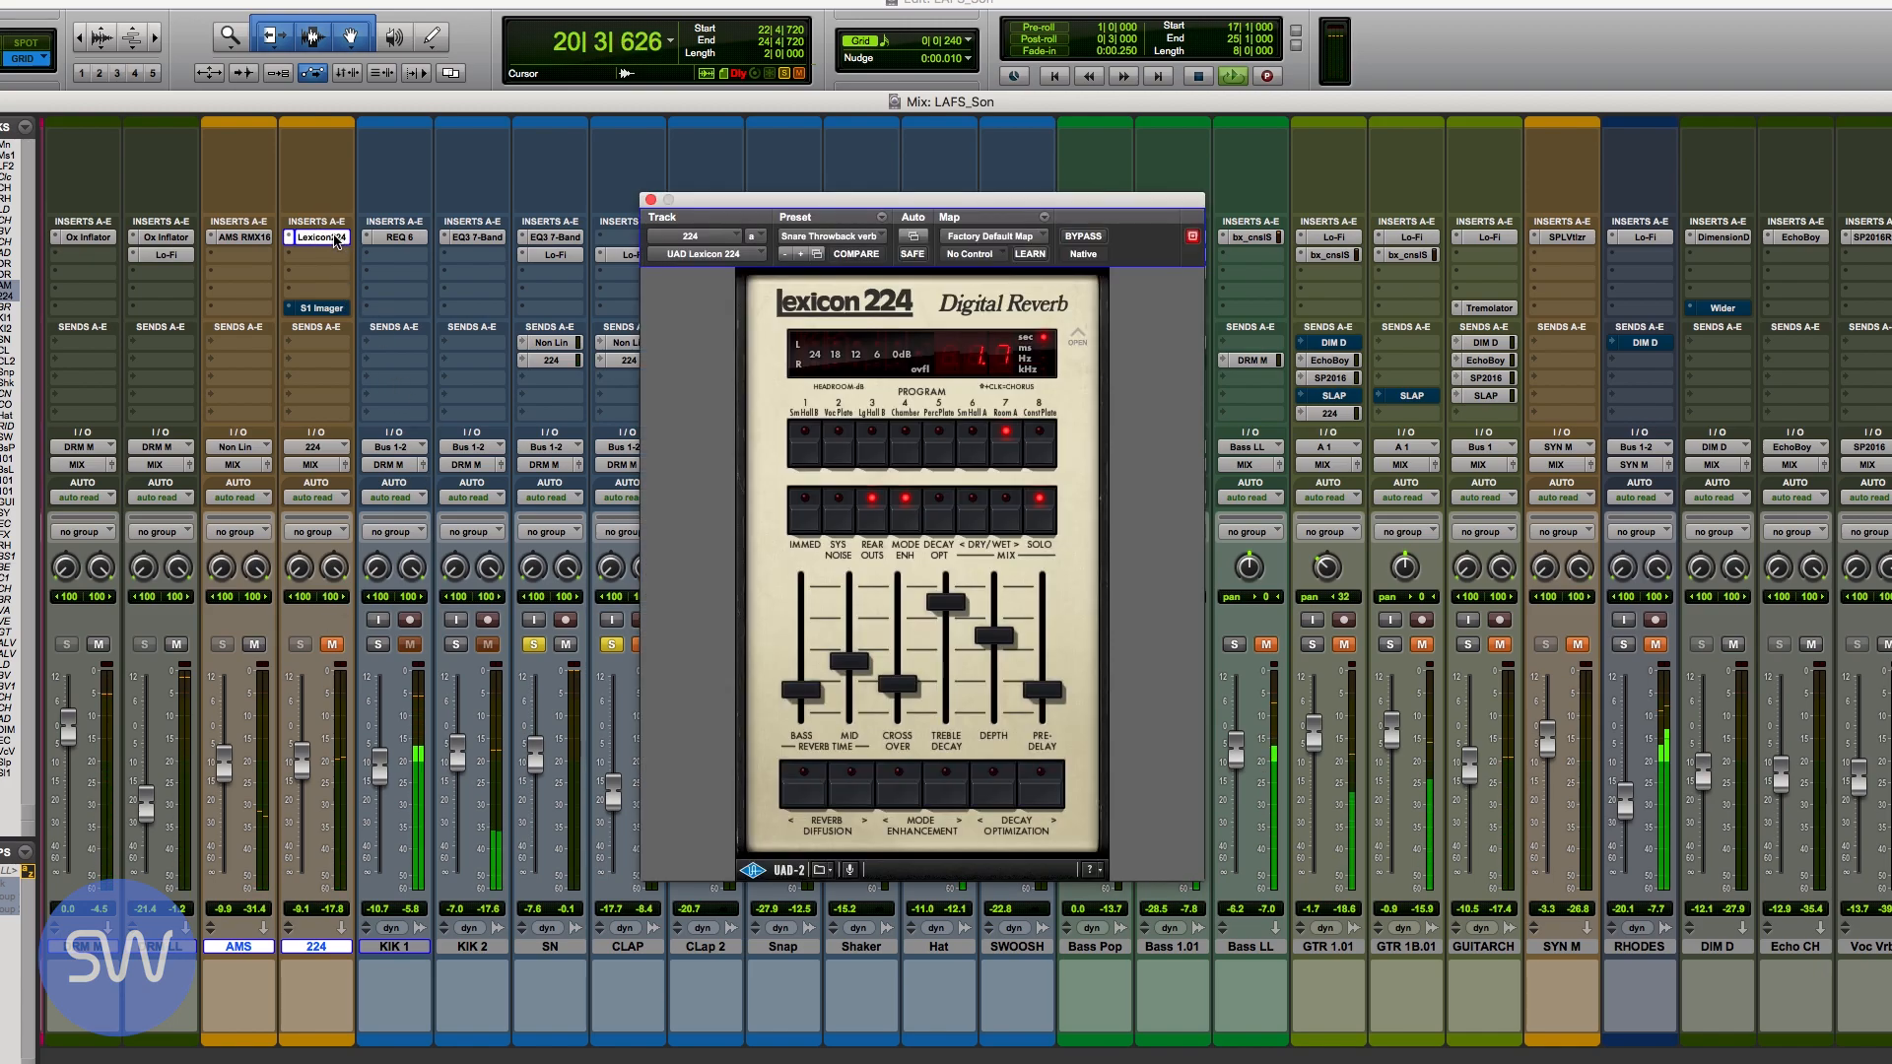
click(333, 645)
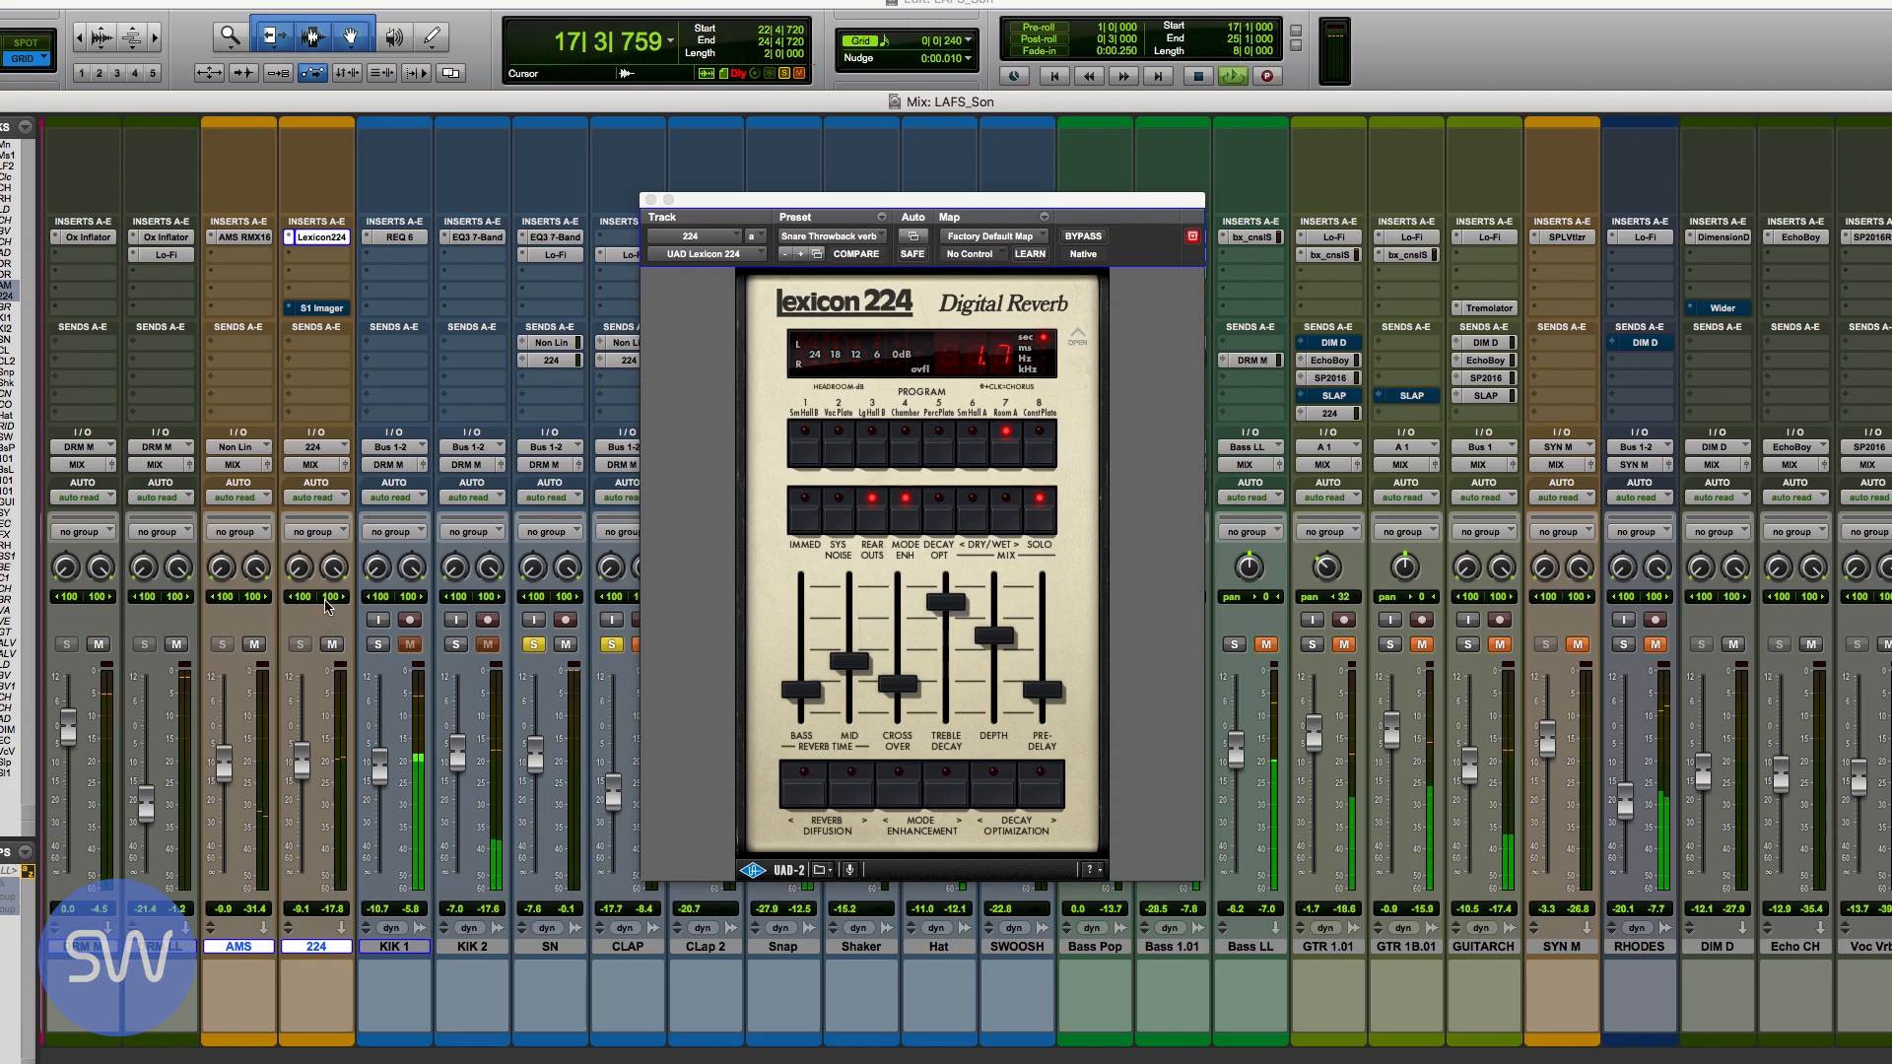
click(317, 307)
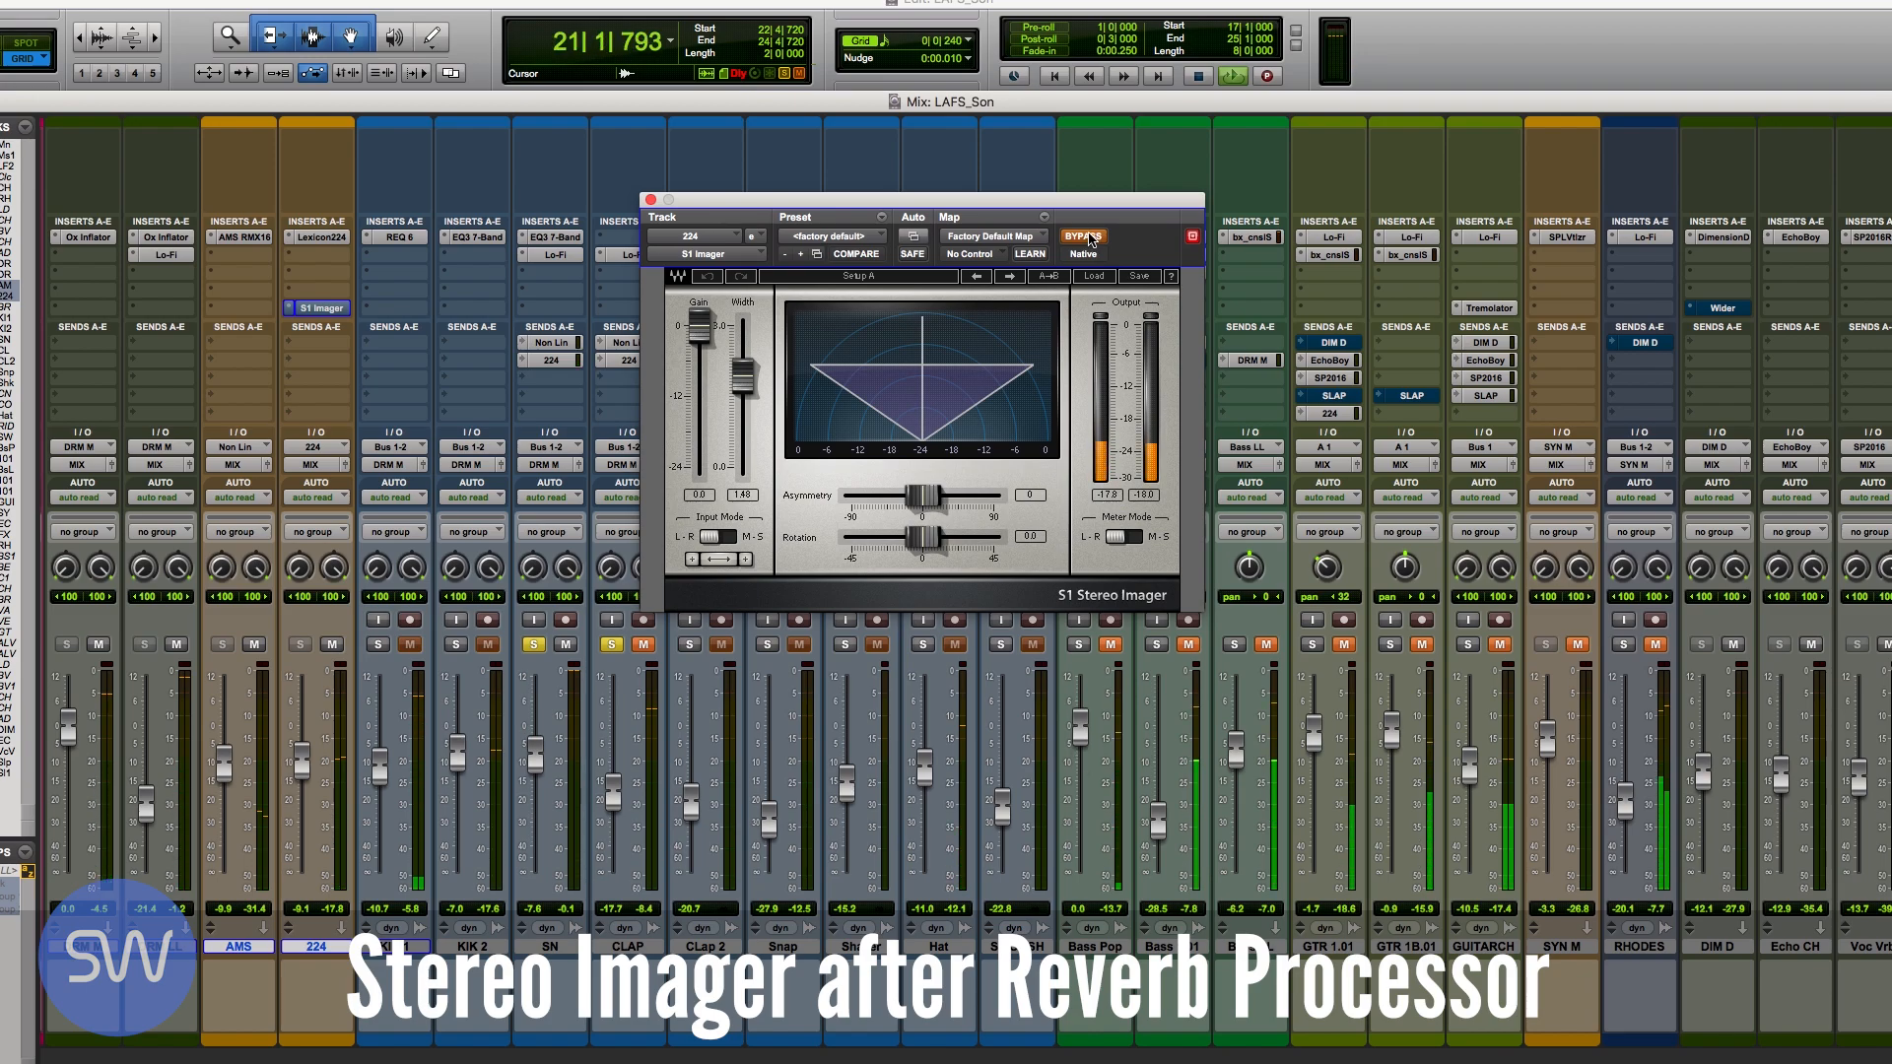
click(1084, 236)
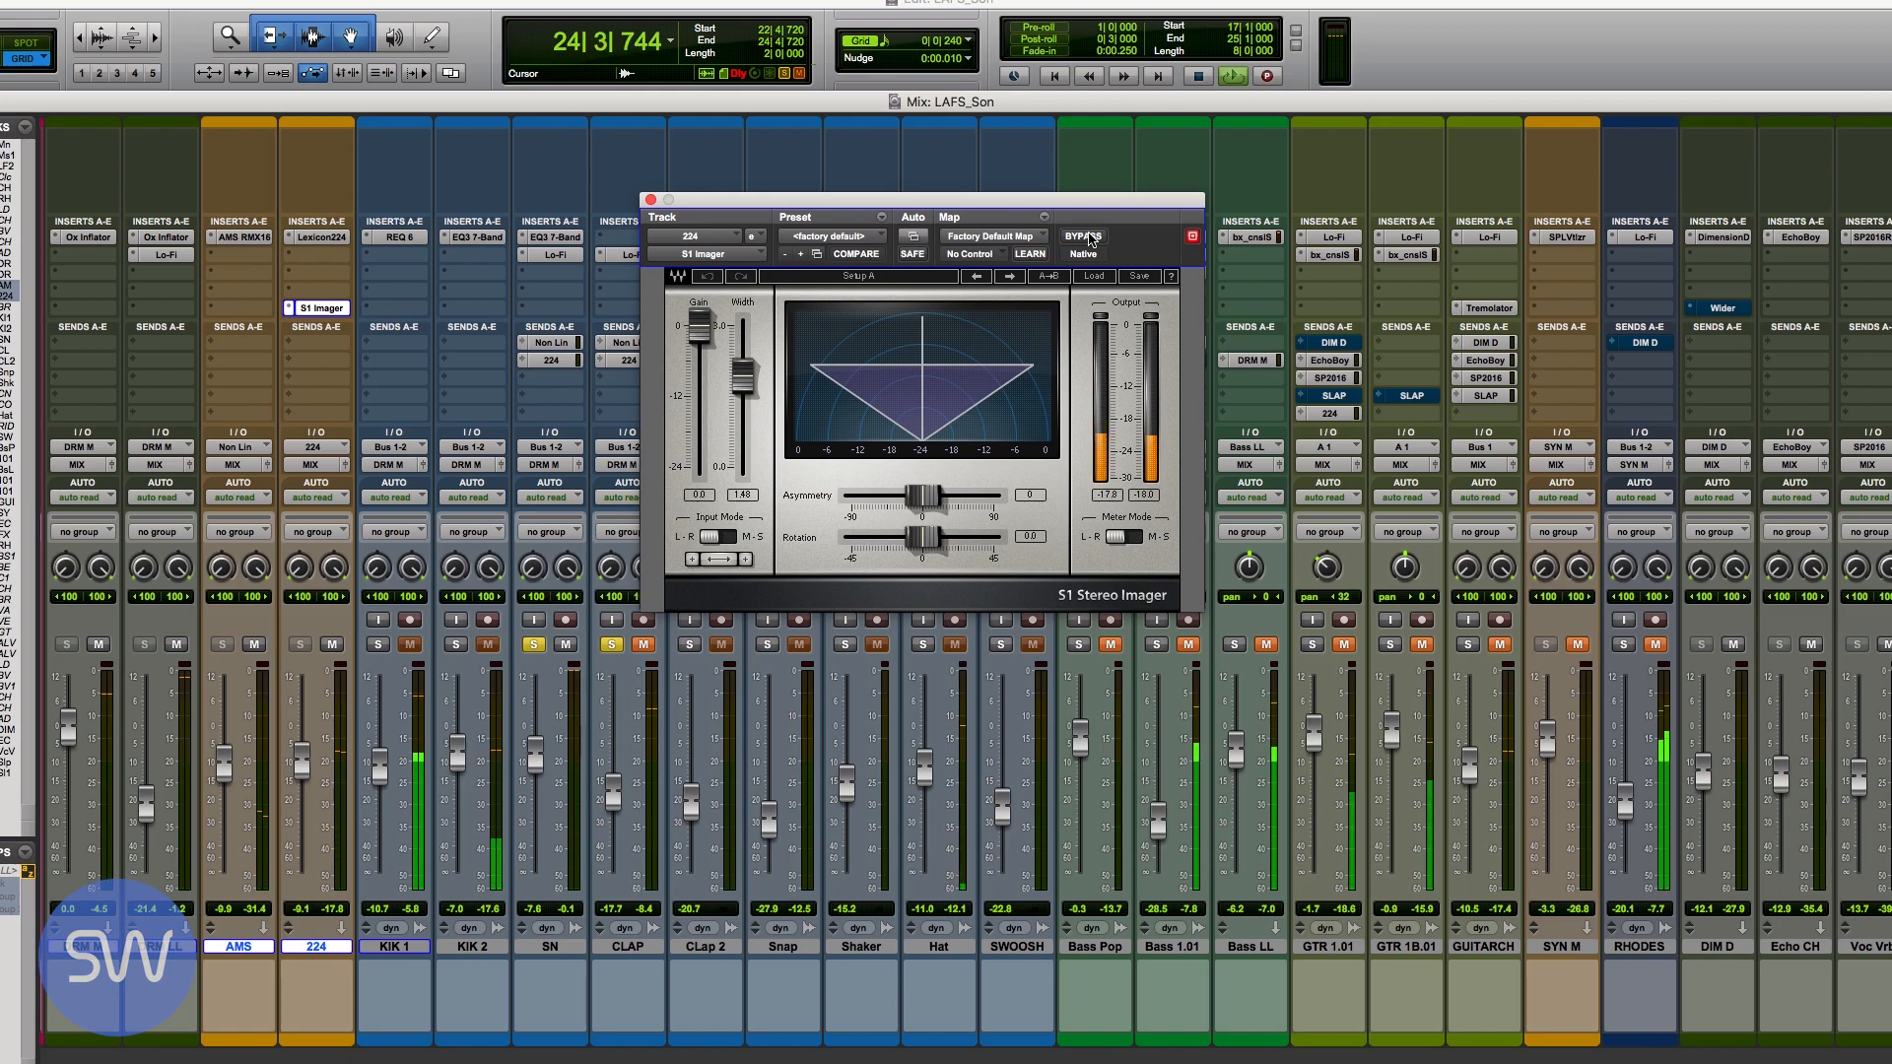
Step: Select the drum tracks from KIK 1 to Hat, unmute CLAP, and clear their solos
click(394, 947)
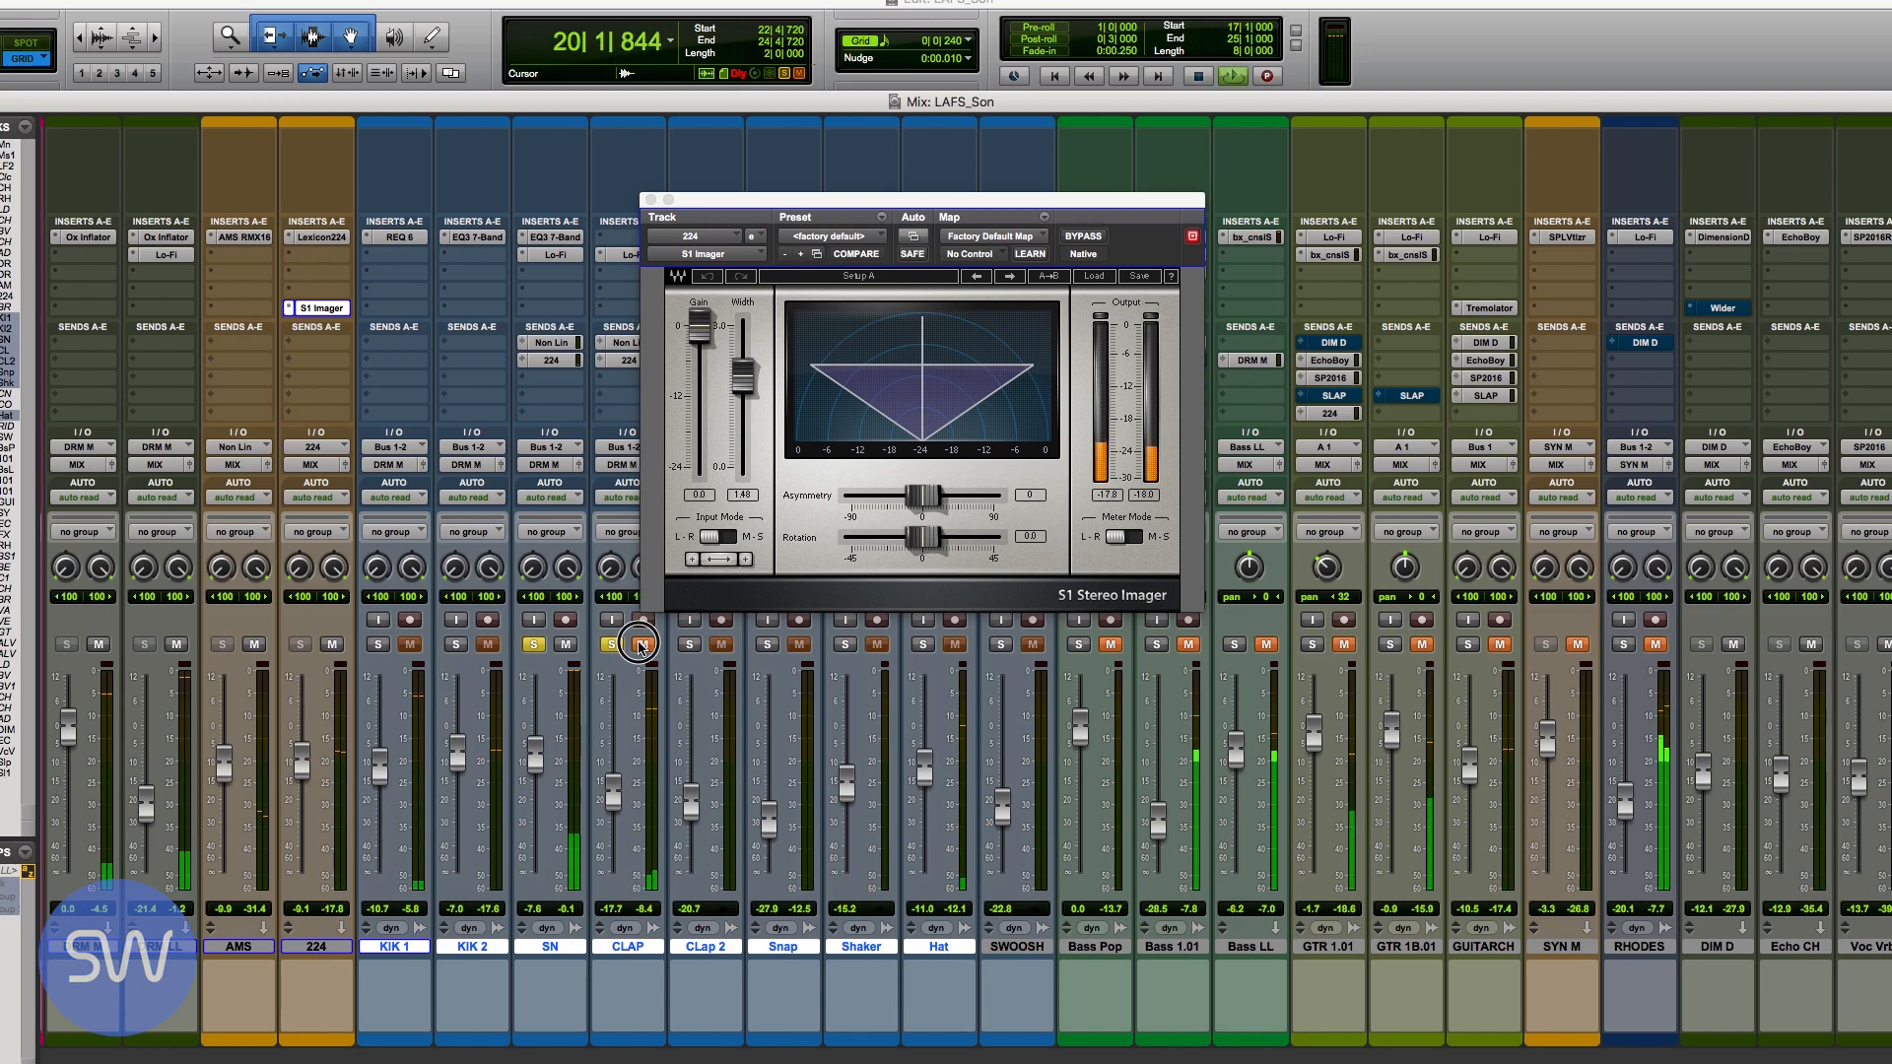
click(640, 646)
alt+click(611, 647)
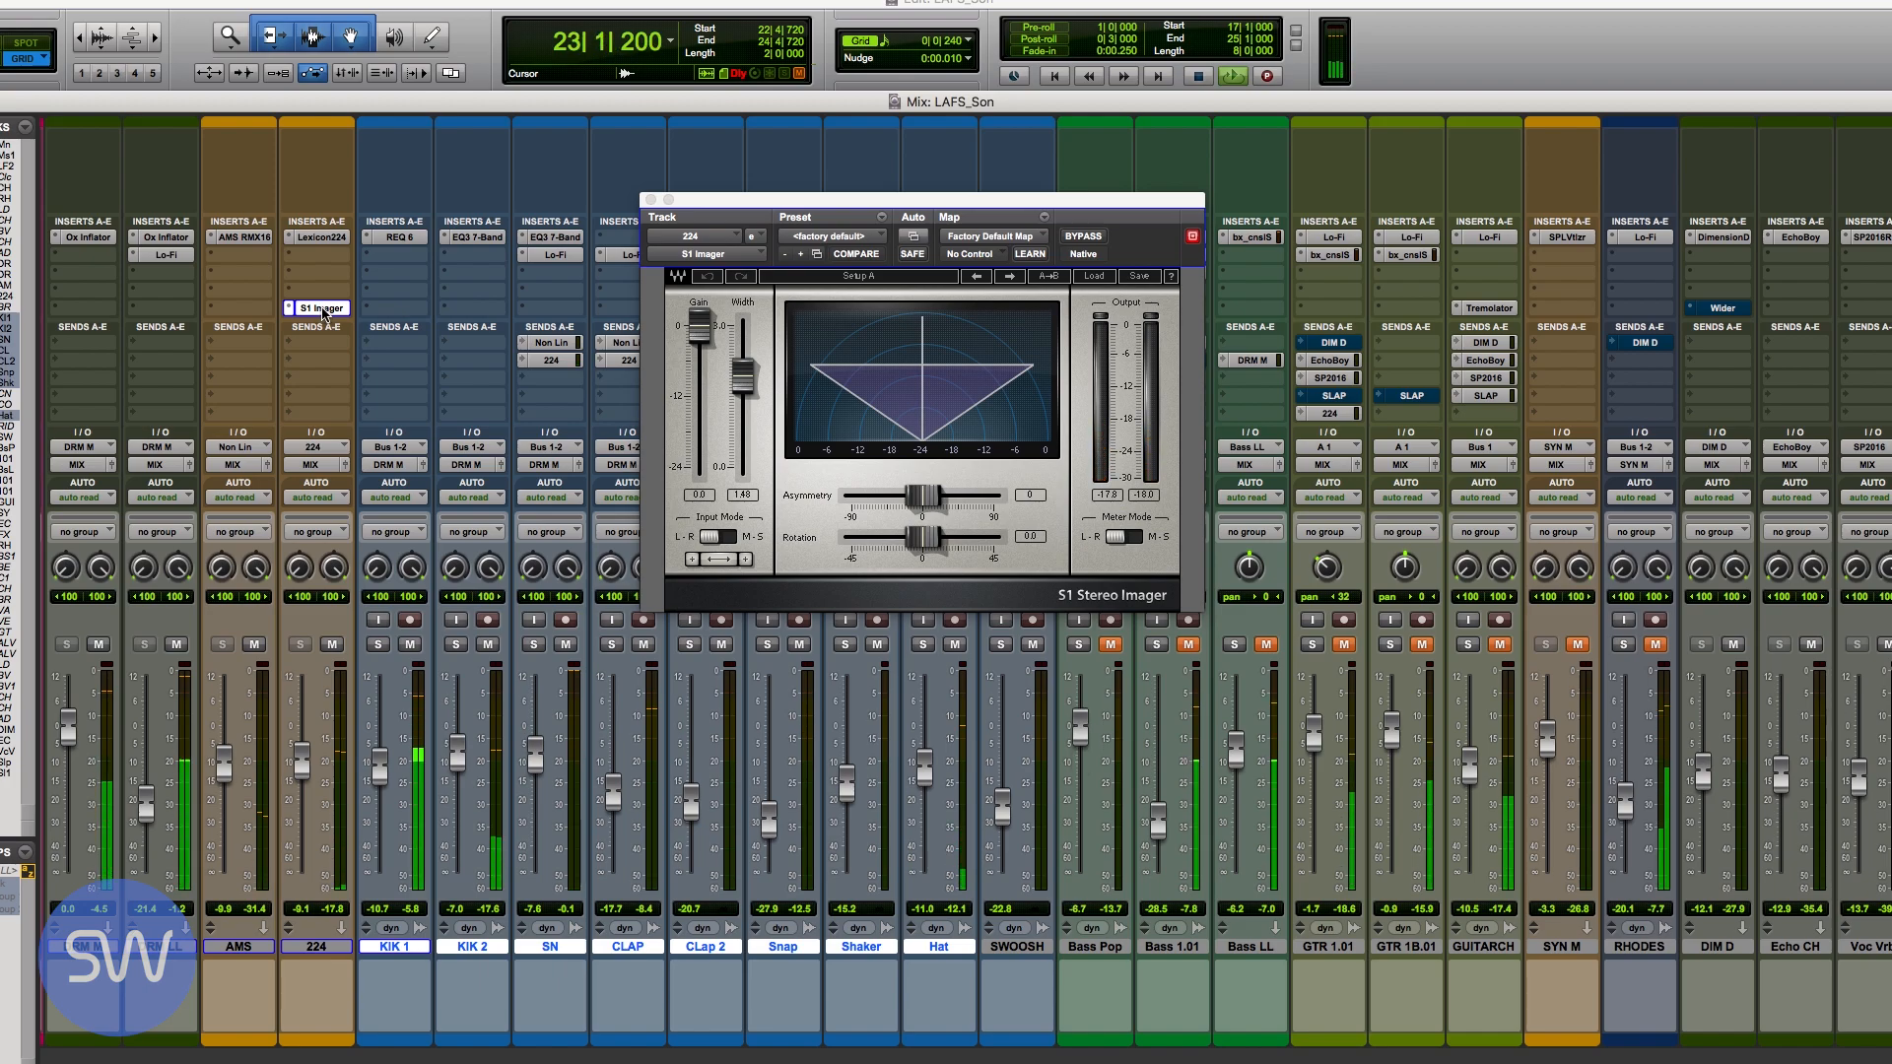
Step: Compare the full mix with the S1 Imager on the 224 return bypassed and active
super+click(322, 308)
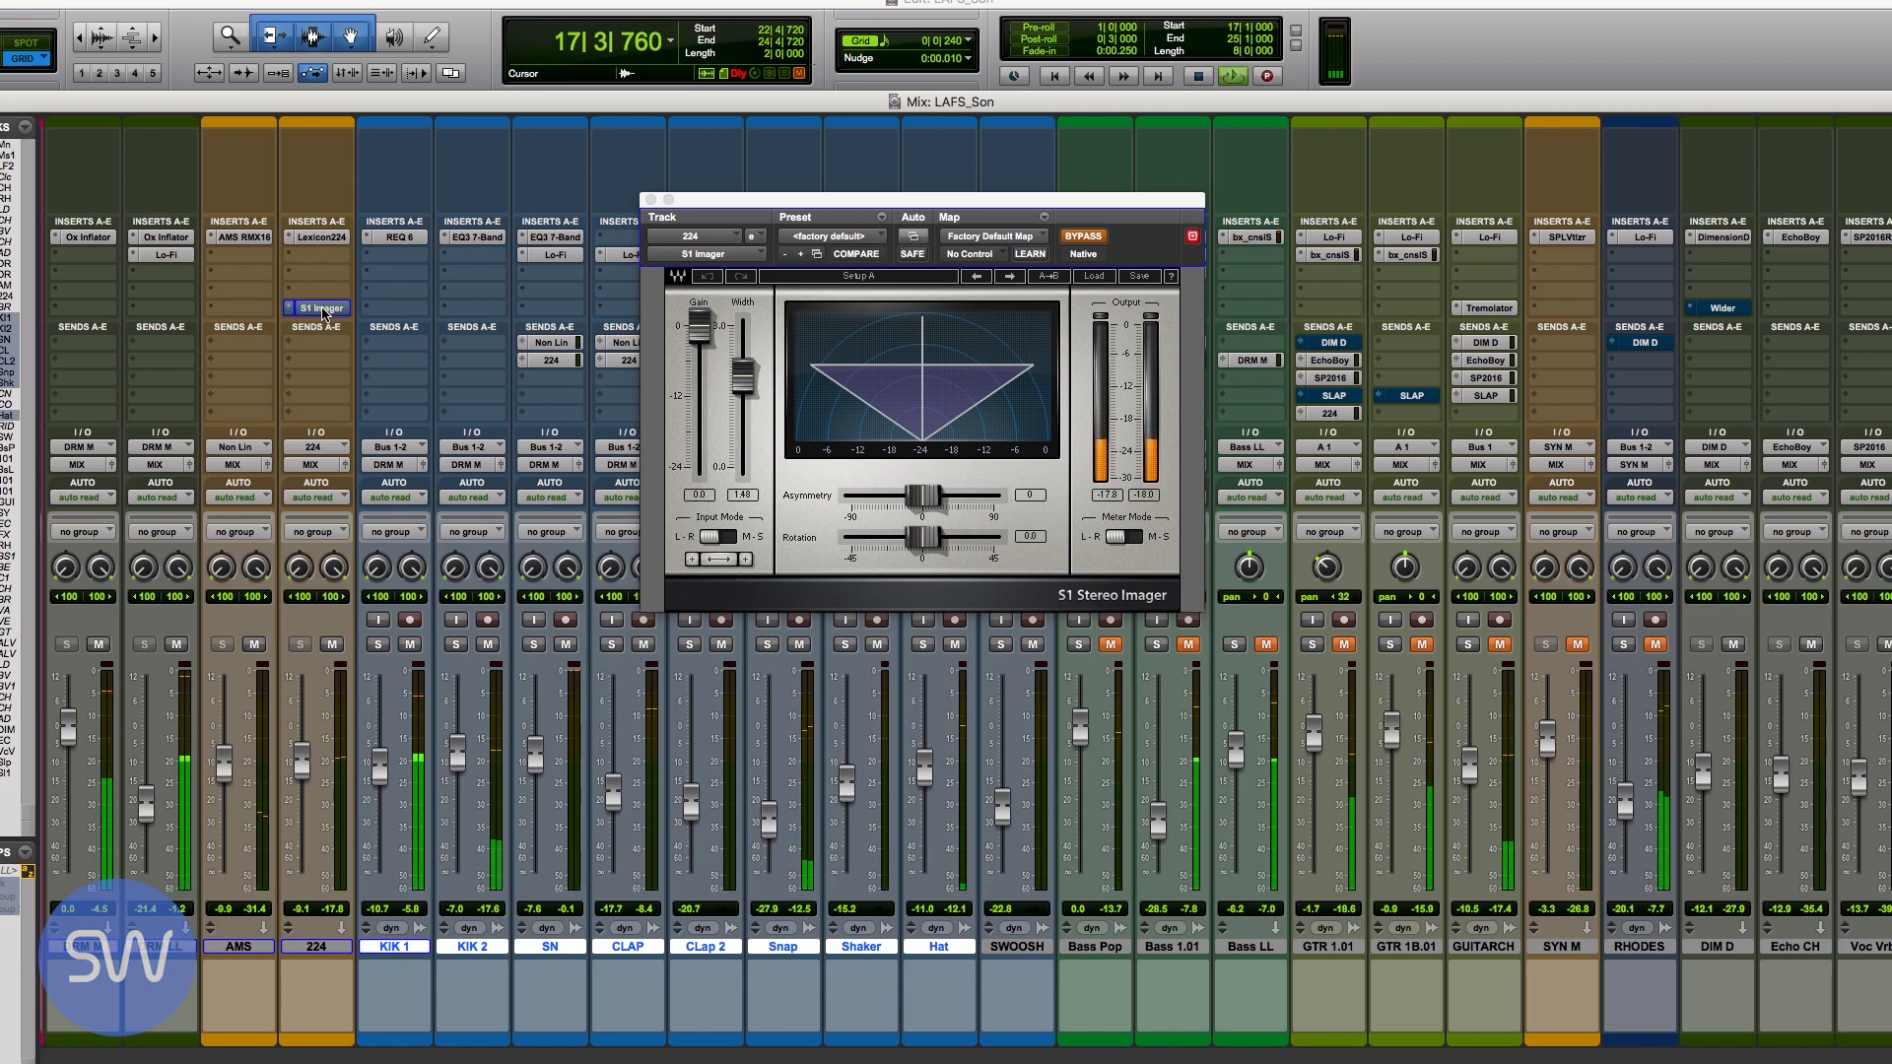
super+click(323, 309)
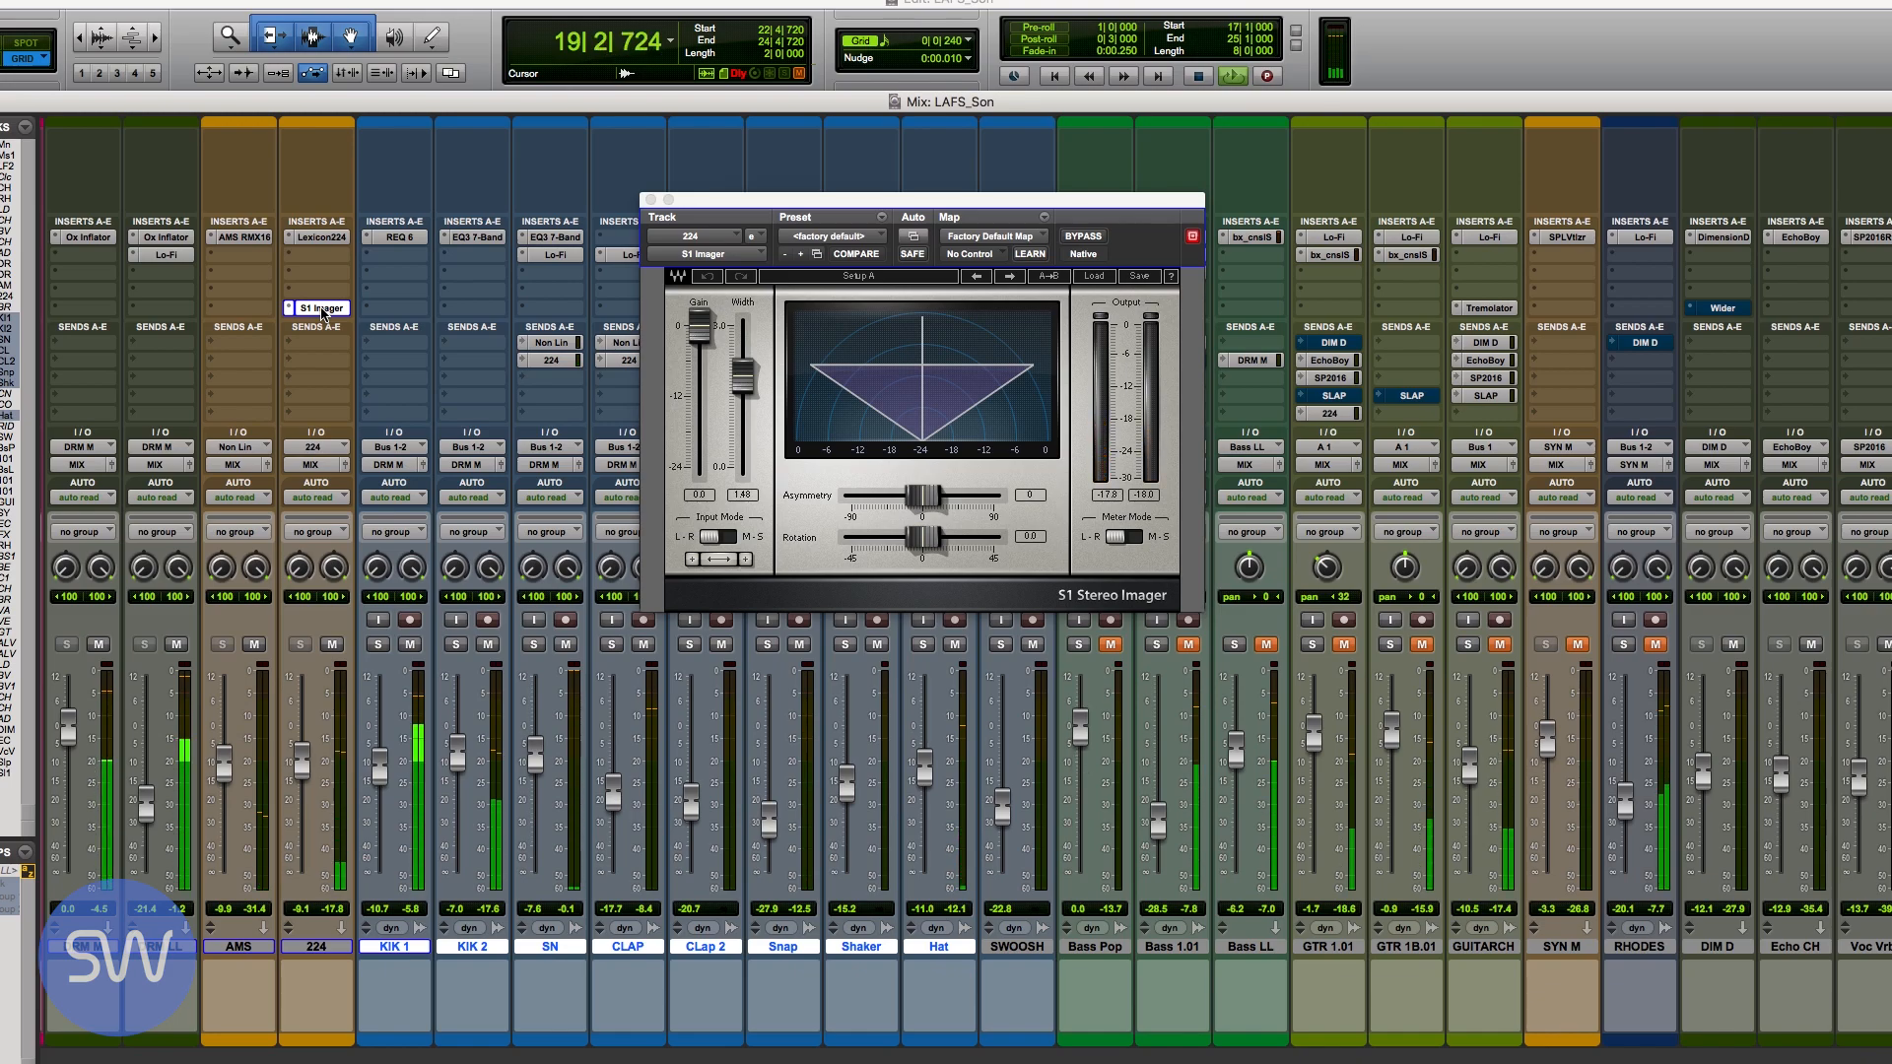
super+click(323, 309)
super+click(323, 309)
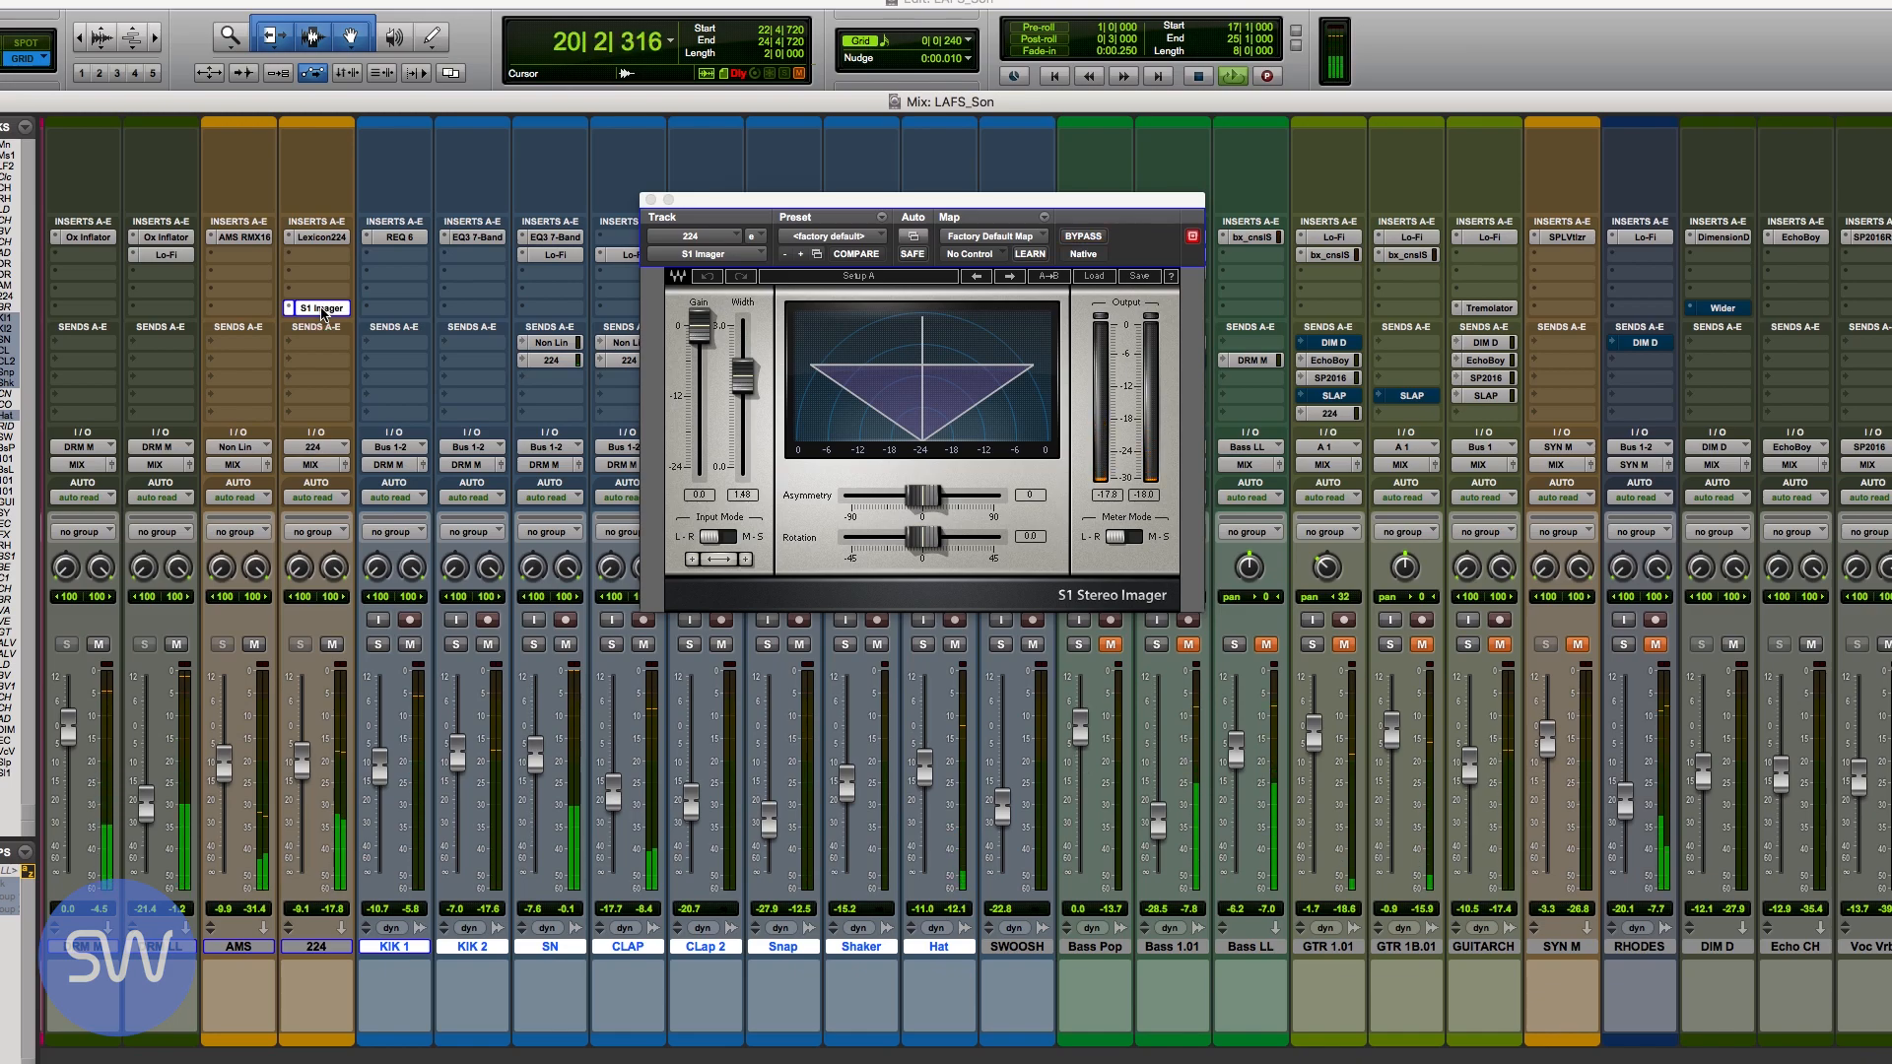
super+click(322, 308)
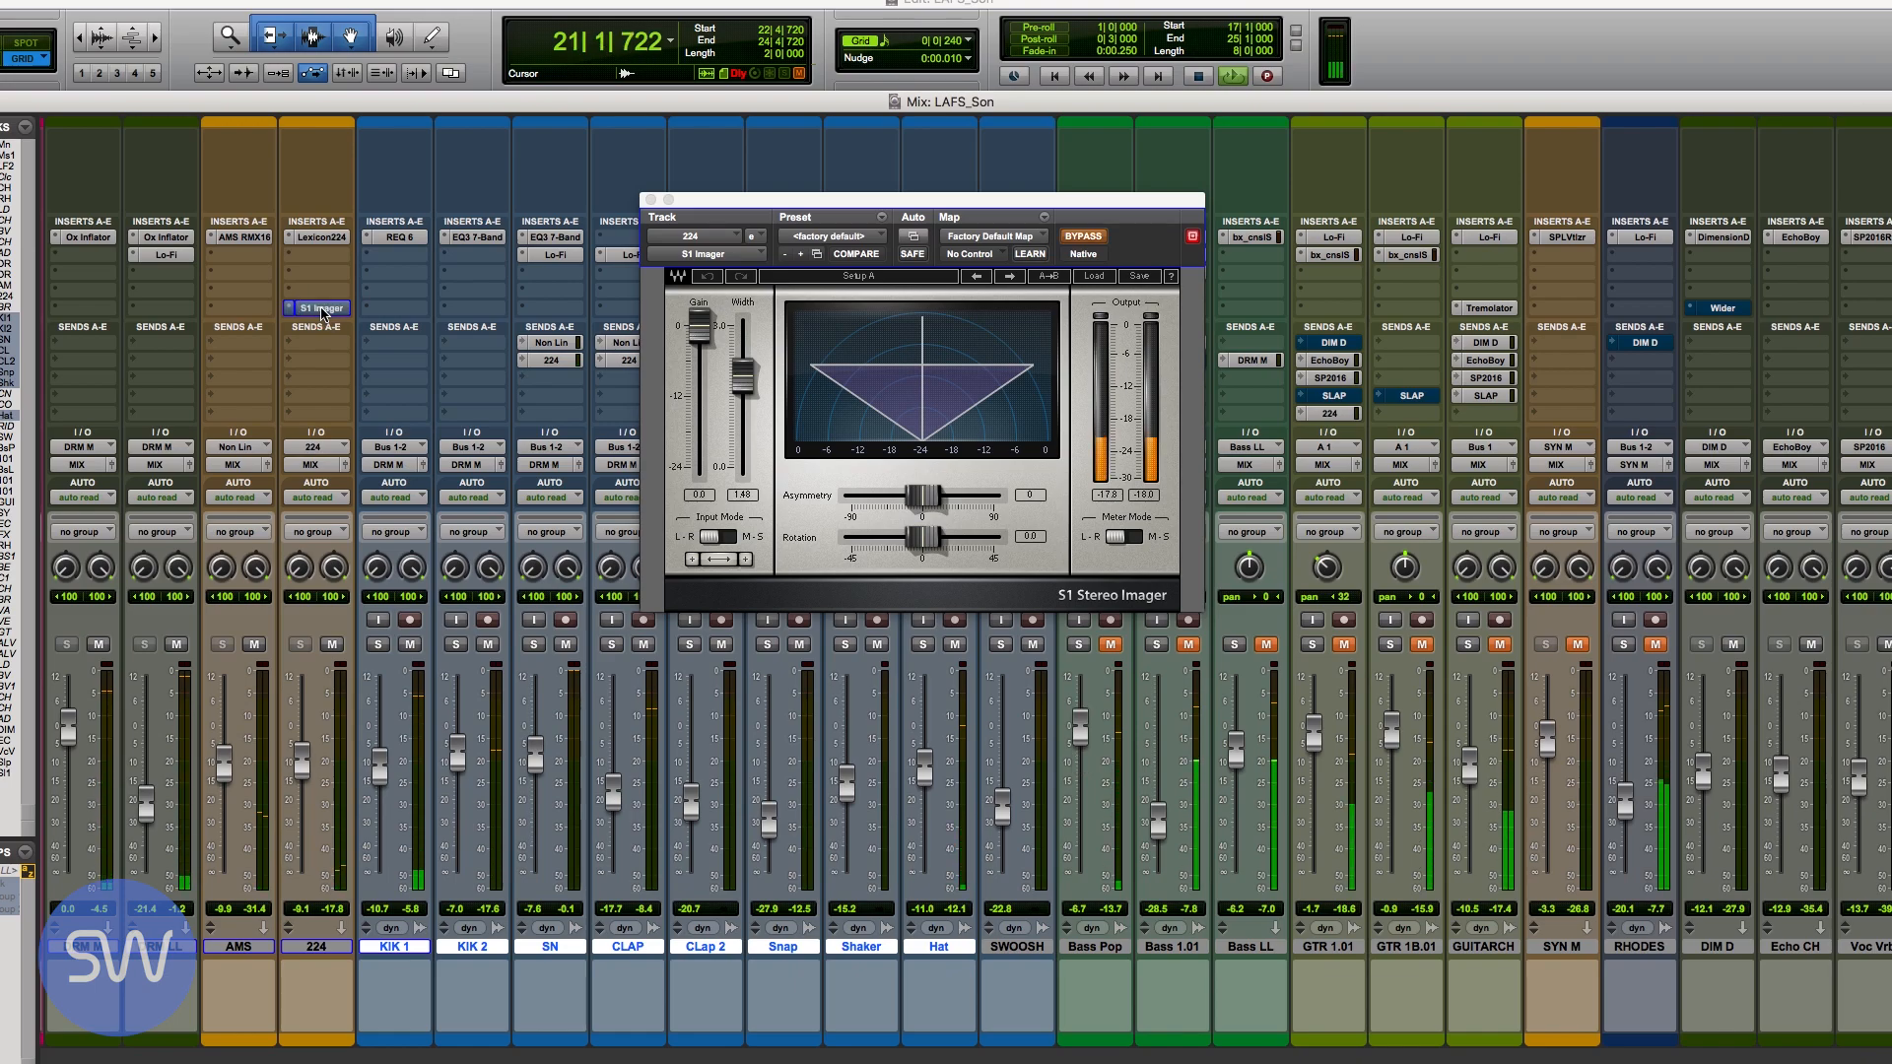
super+click(322, 308)
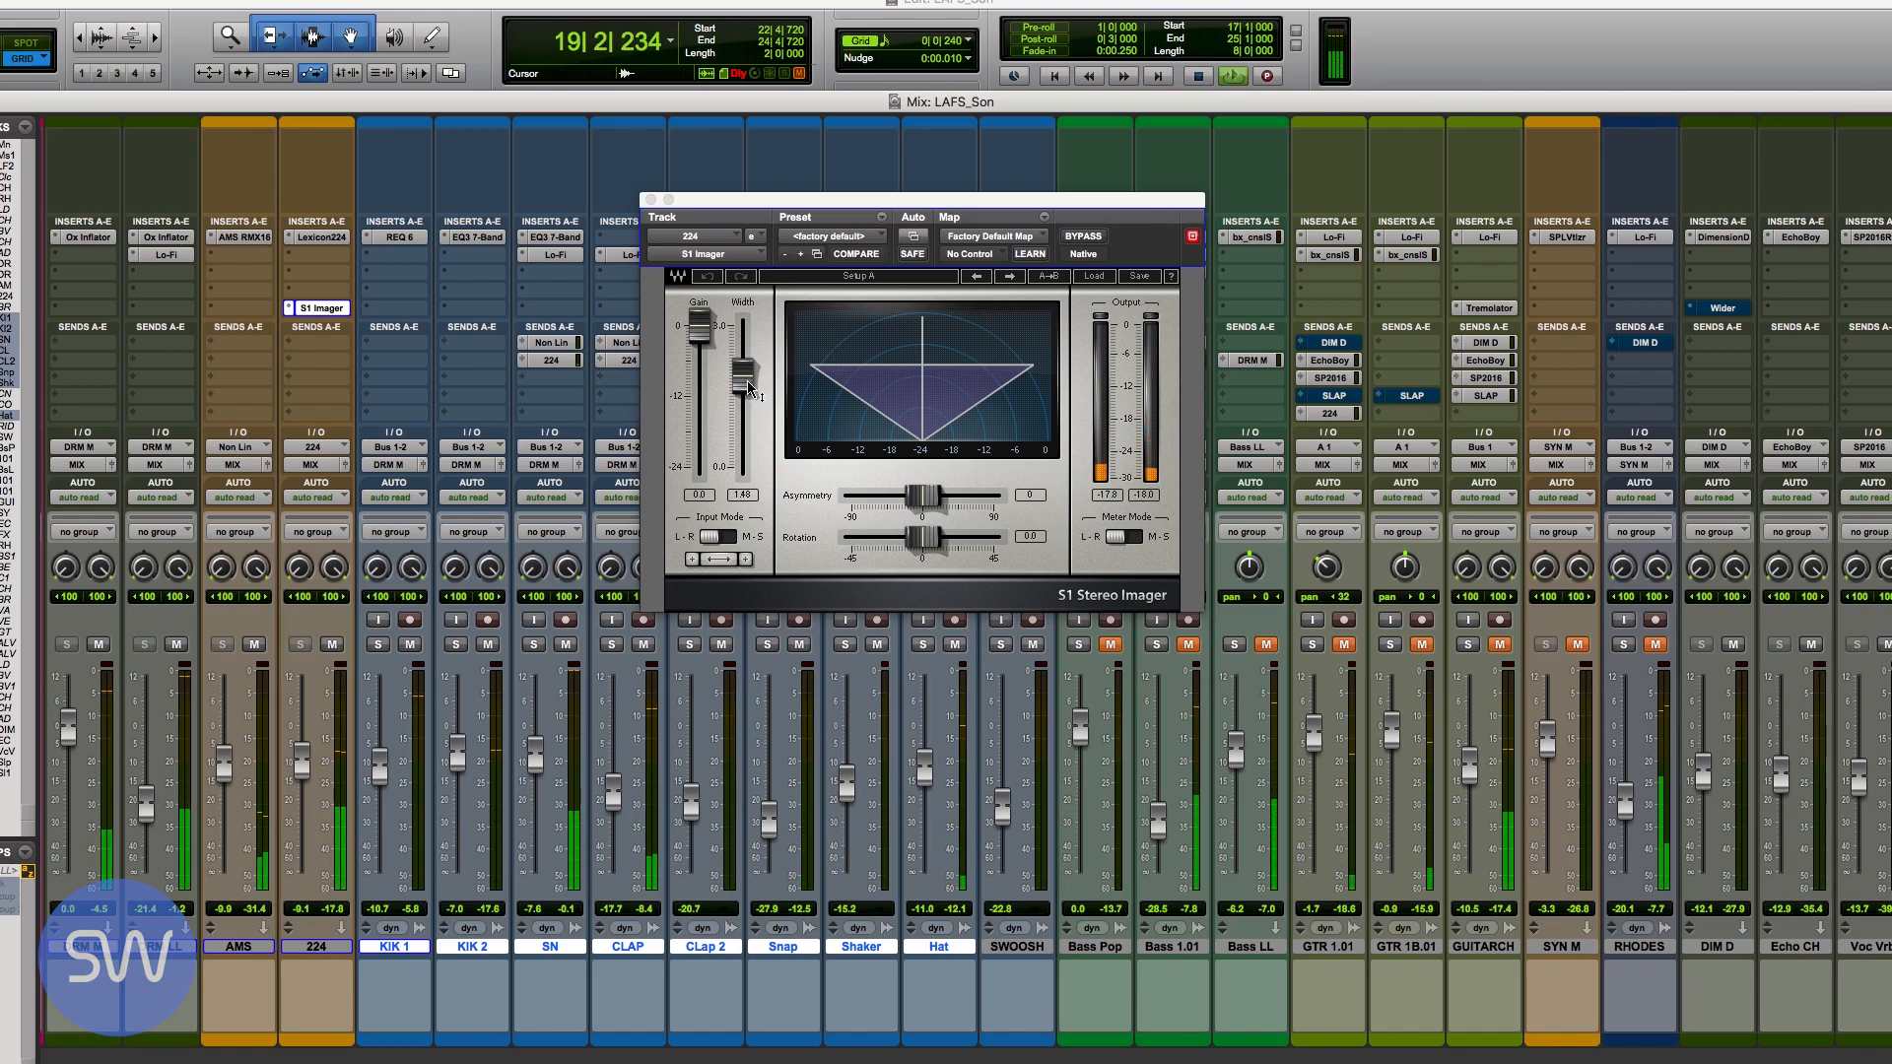
Step: Set the S1 Imager's width on the 224 return to 1.50 and stop playback
click(741, 414)
drag(744, 414, 743, 375)
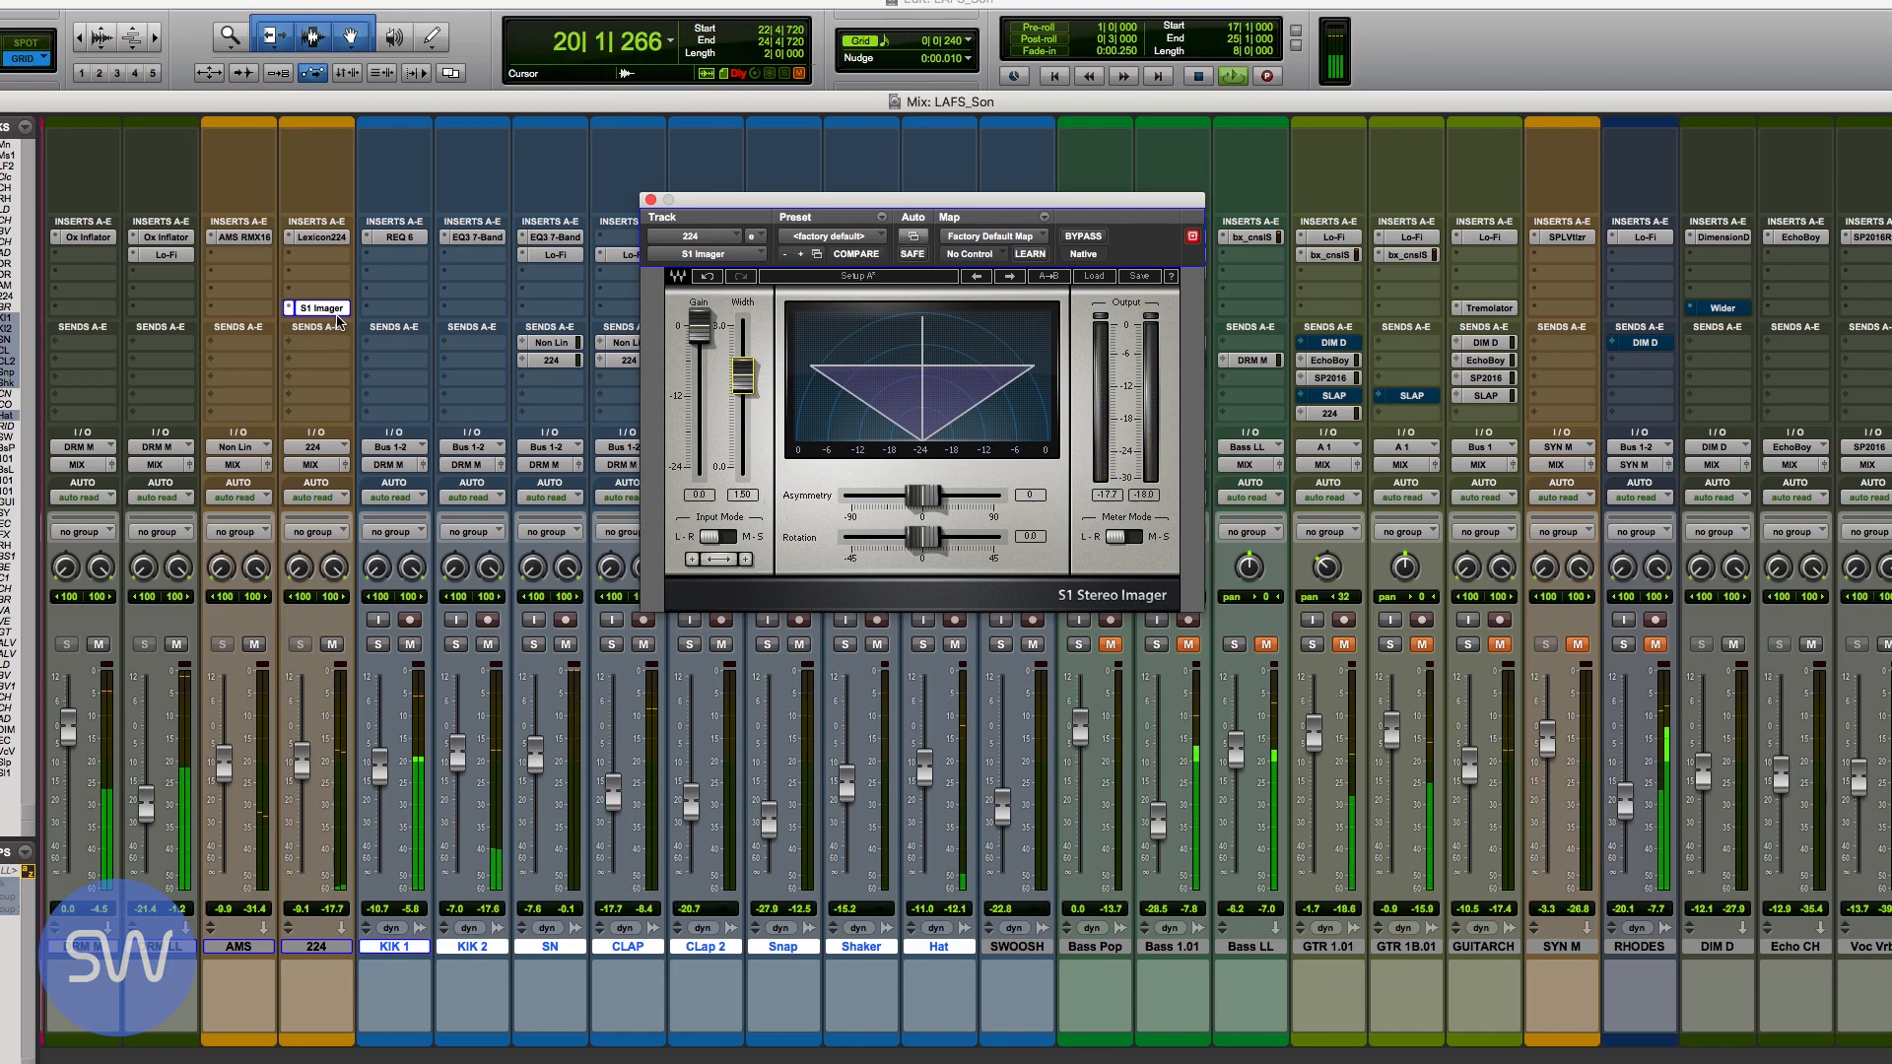
key(space)
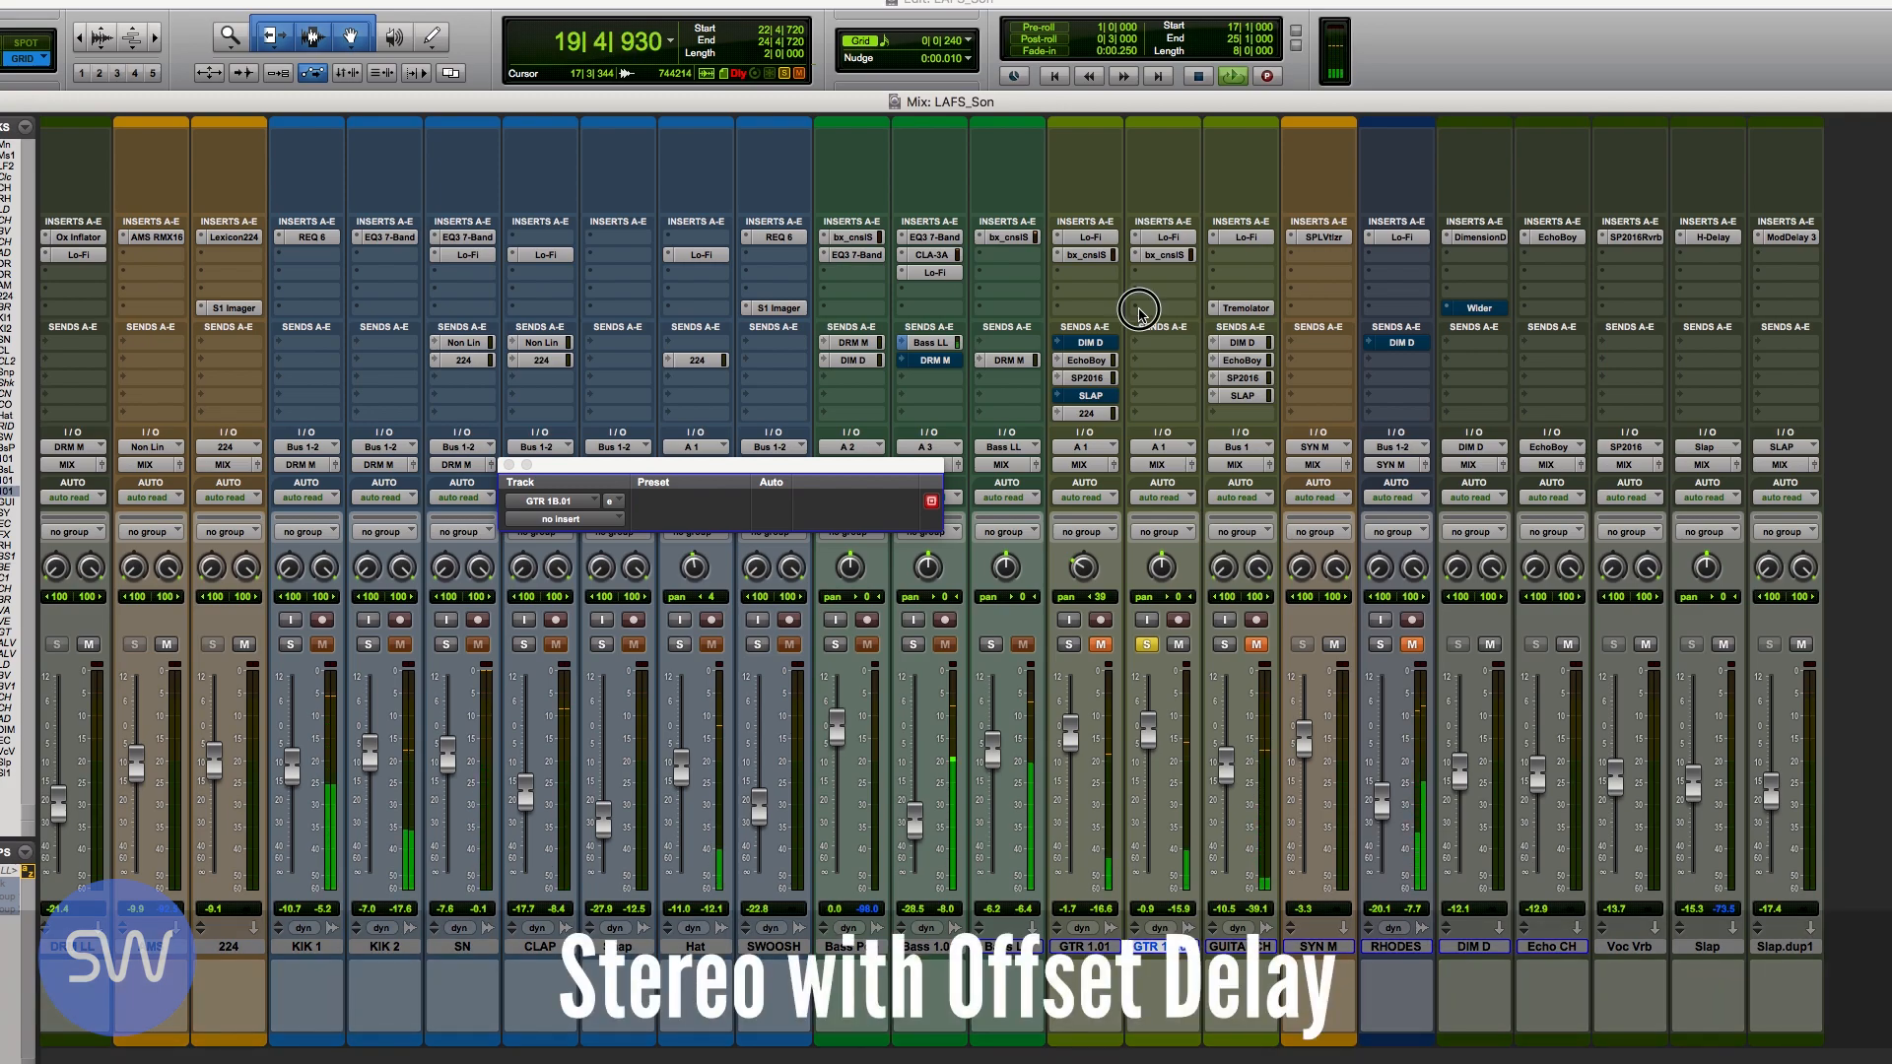
Step: Insert the Mod Delay III (mono/stereo) plug-in in slot E of the GTR 1B.01 track and stop playback
click(1141, 311)
mouse_move(1179, 308)
mouse_move(1344, 328)
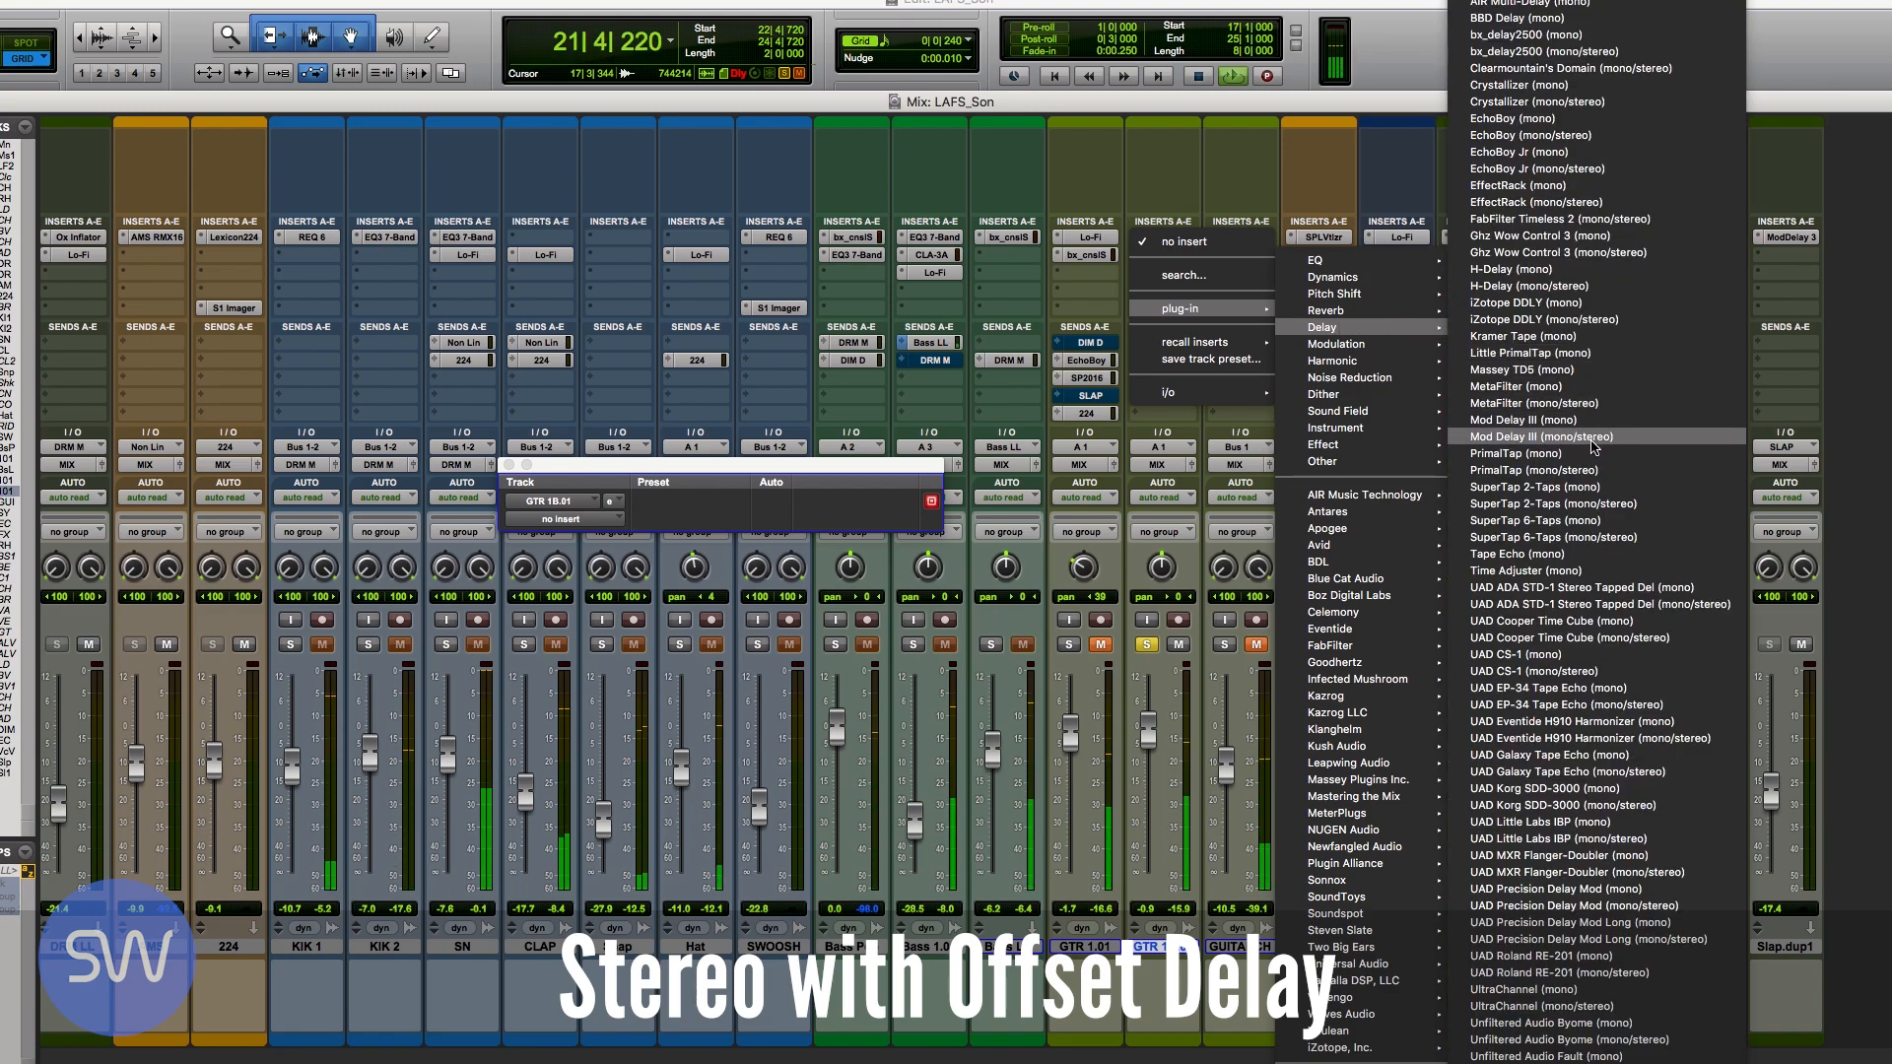
click(1593, 439)
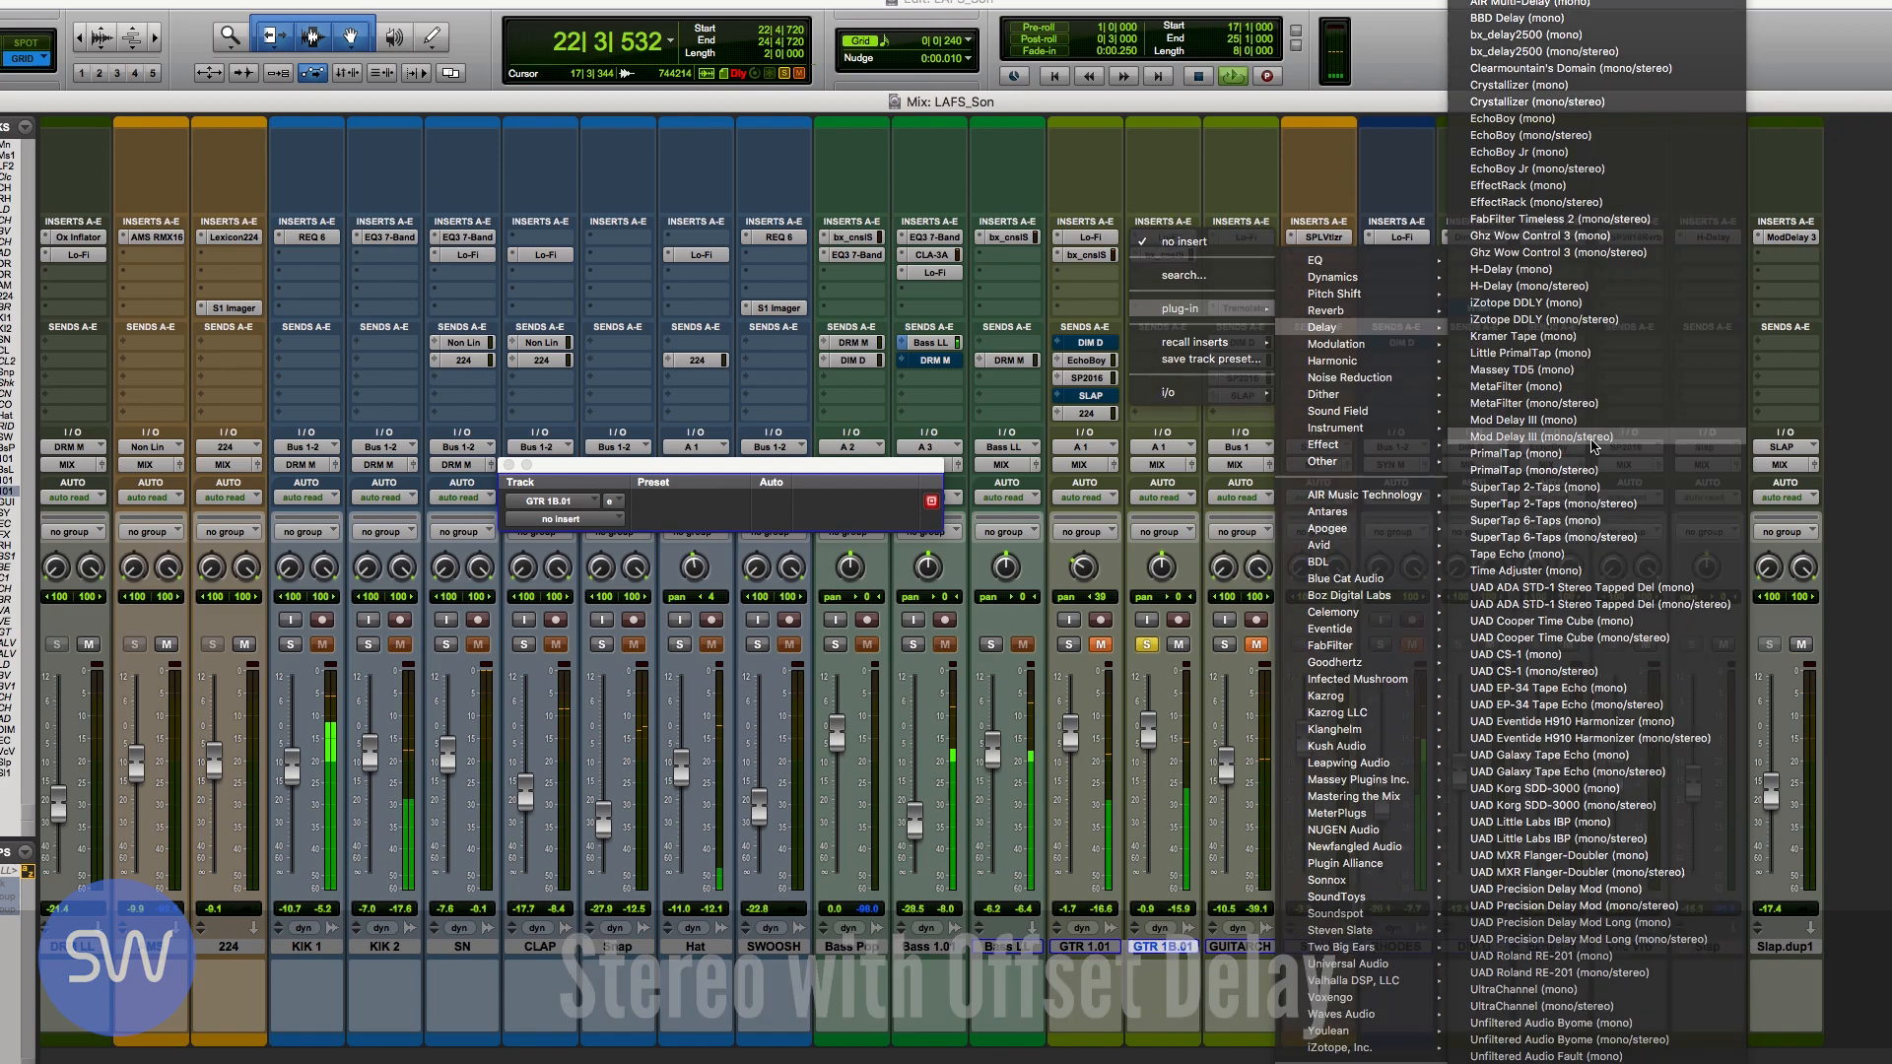
key(space)
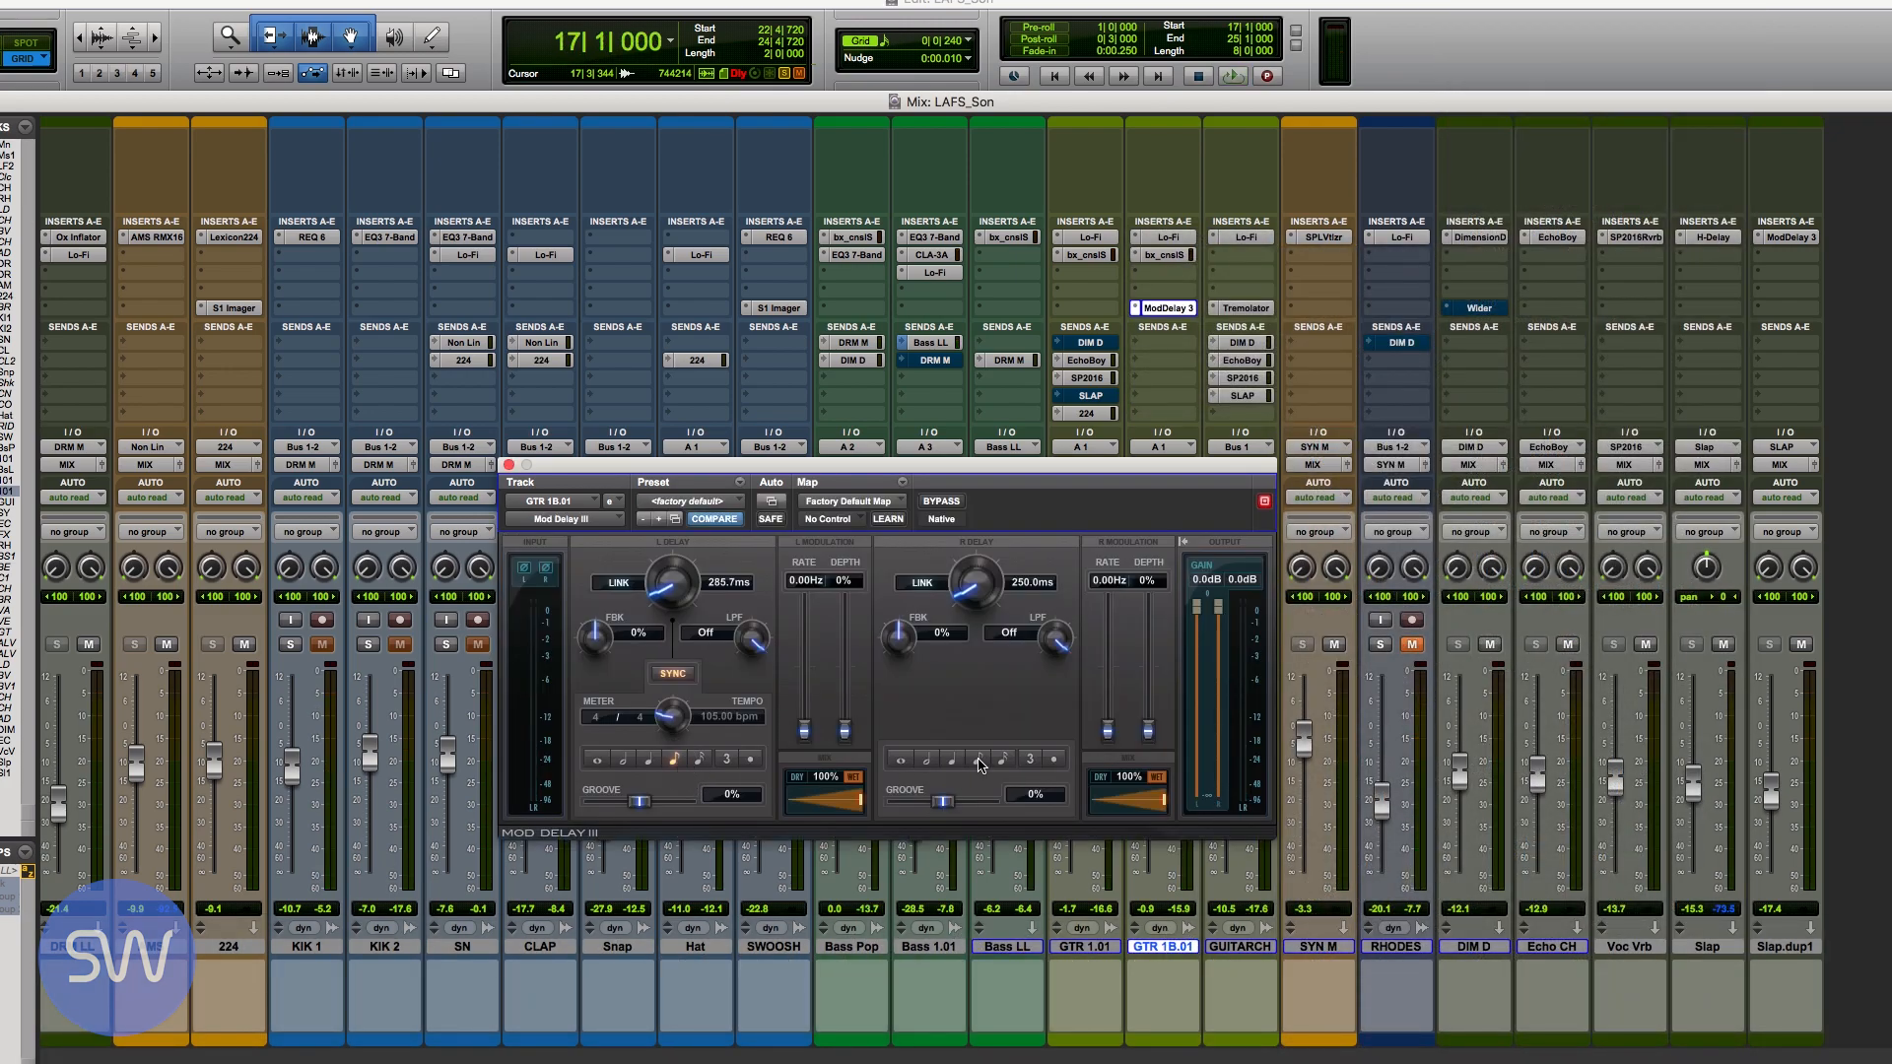
Step: Lower the linked wet/dry mix of Mod Delay III to 14% while playing the mix
drag(860, 803, 808, 800)
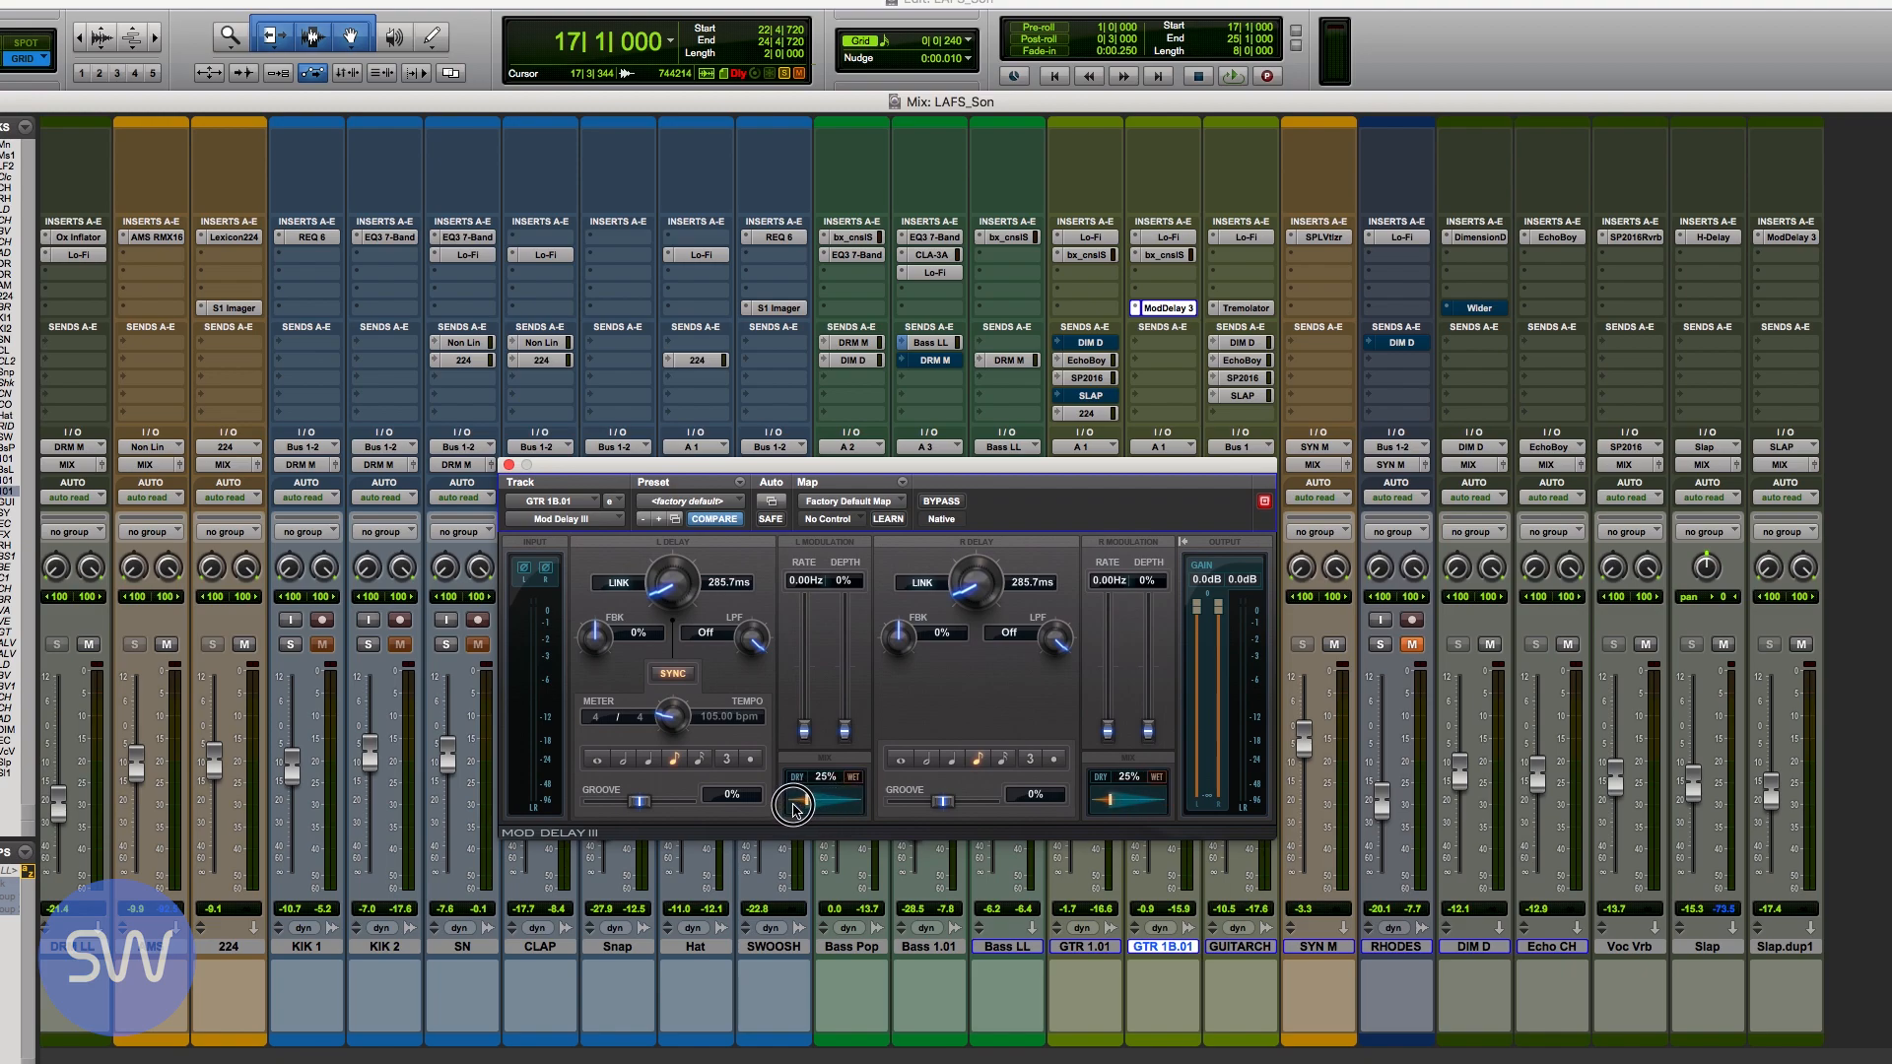
key(space)
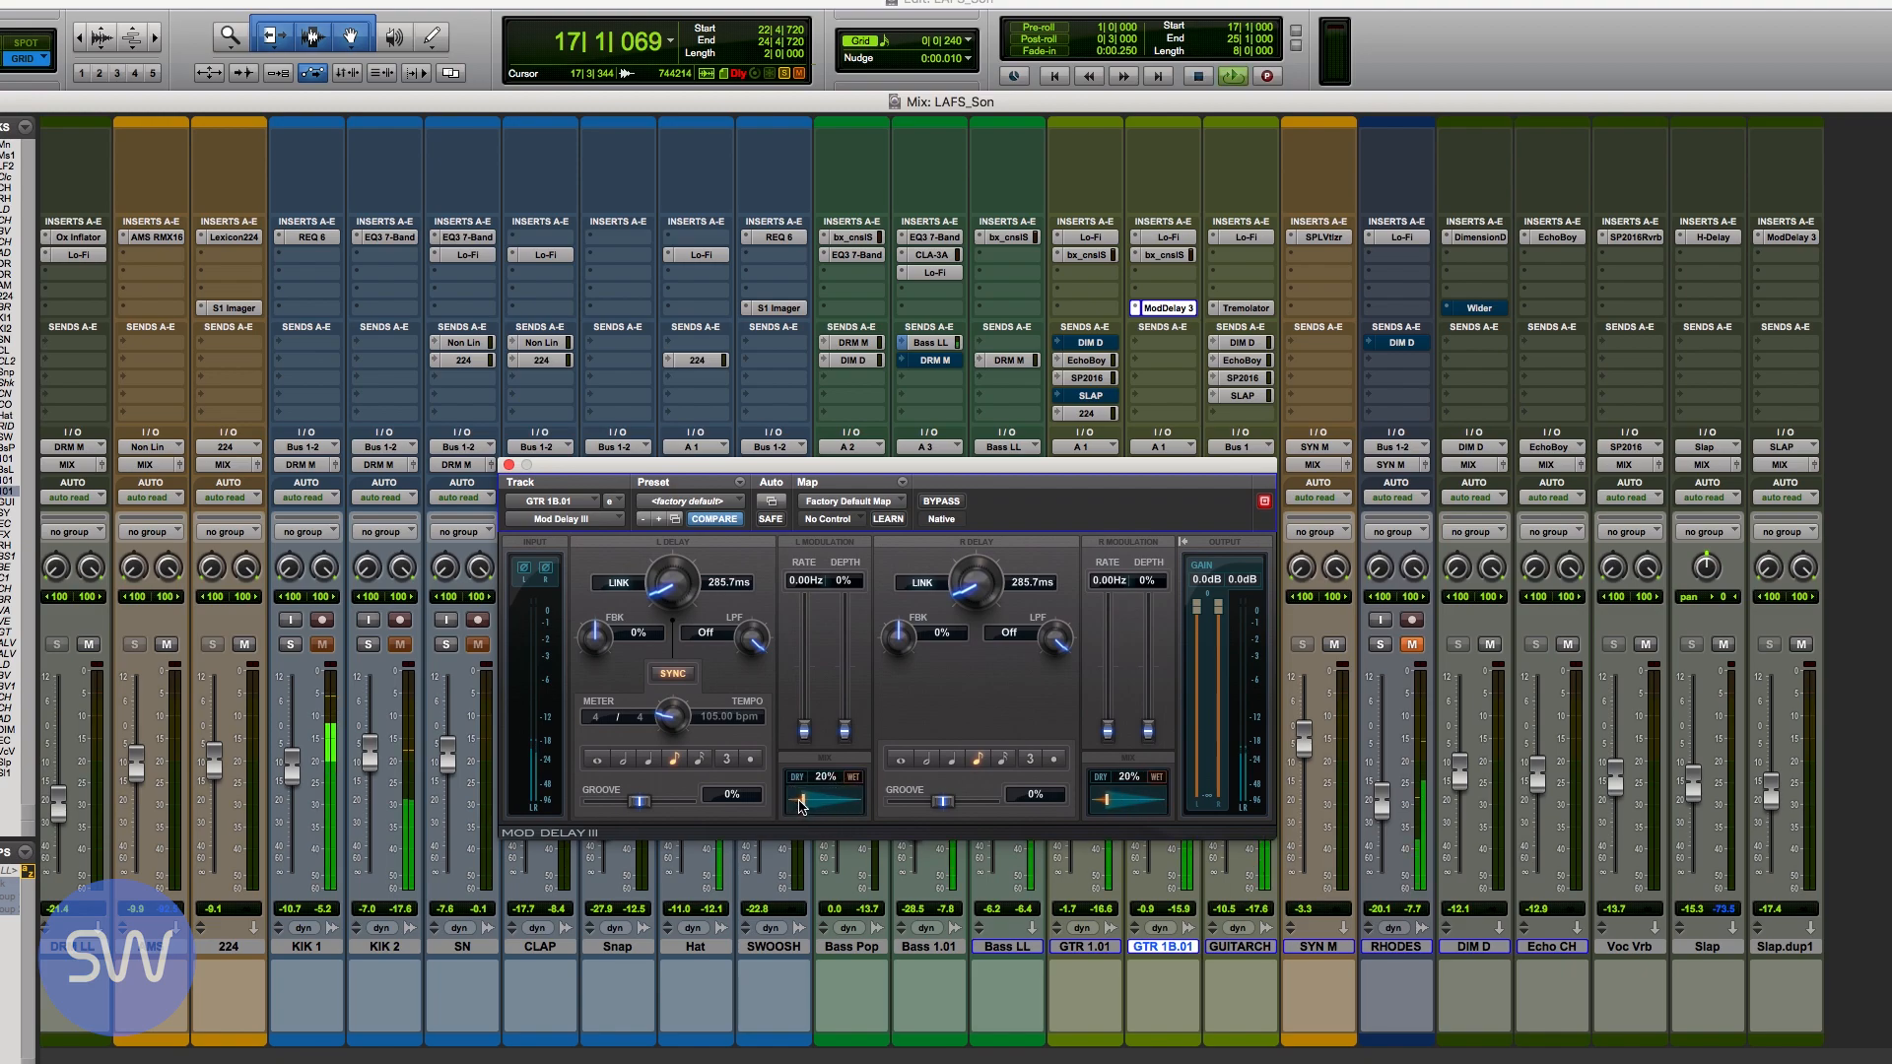
drag(801, 806, 797, 803)
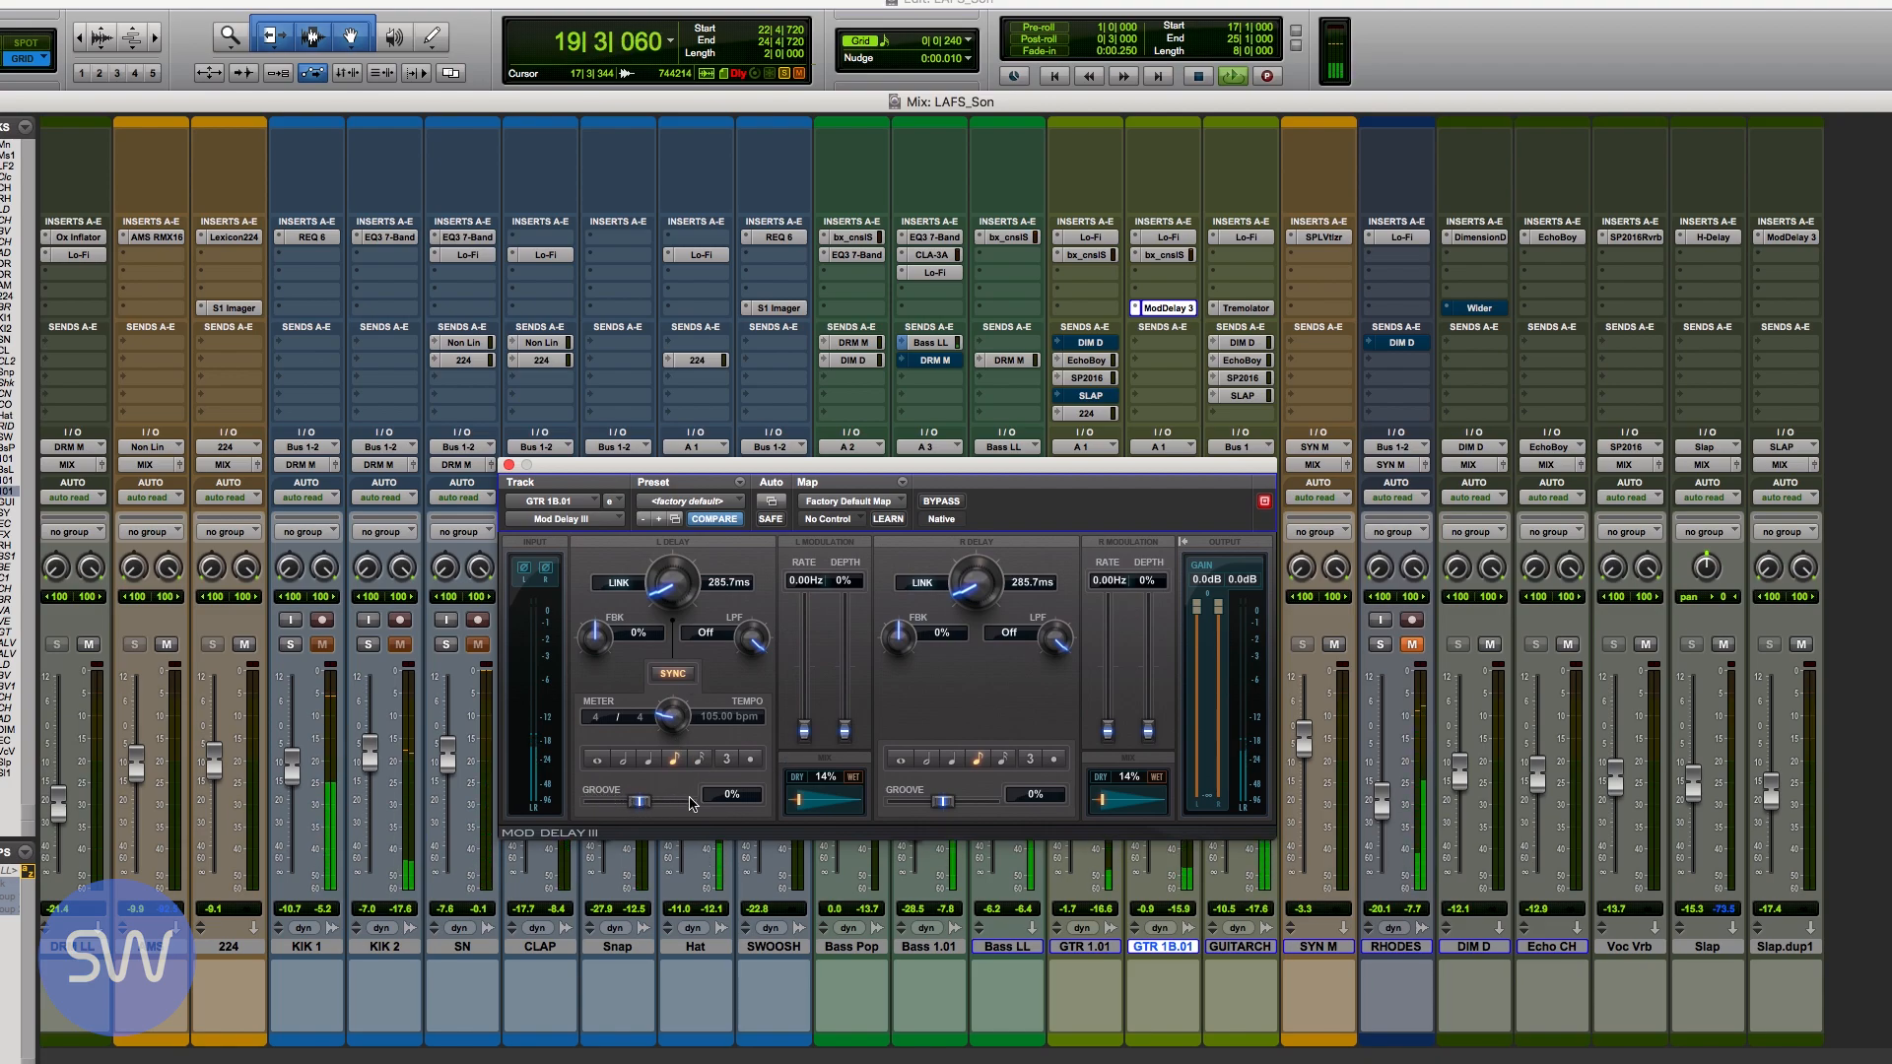
Step: Offset the Mod Delay III groove to -1% on the left delay and 1% on the right, and lower the mix to 7%
click(731, 796)
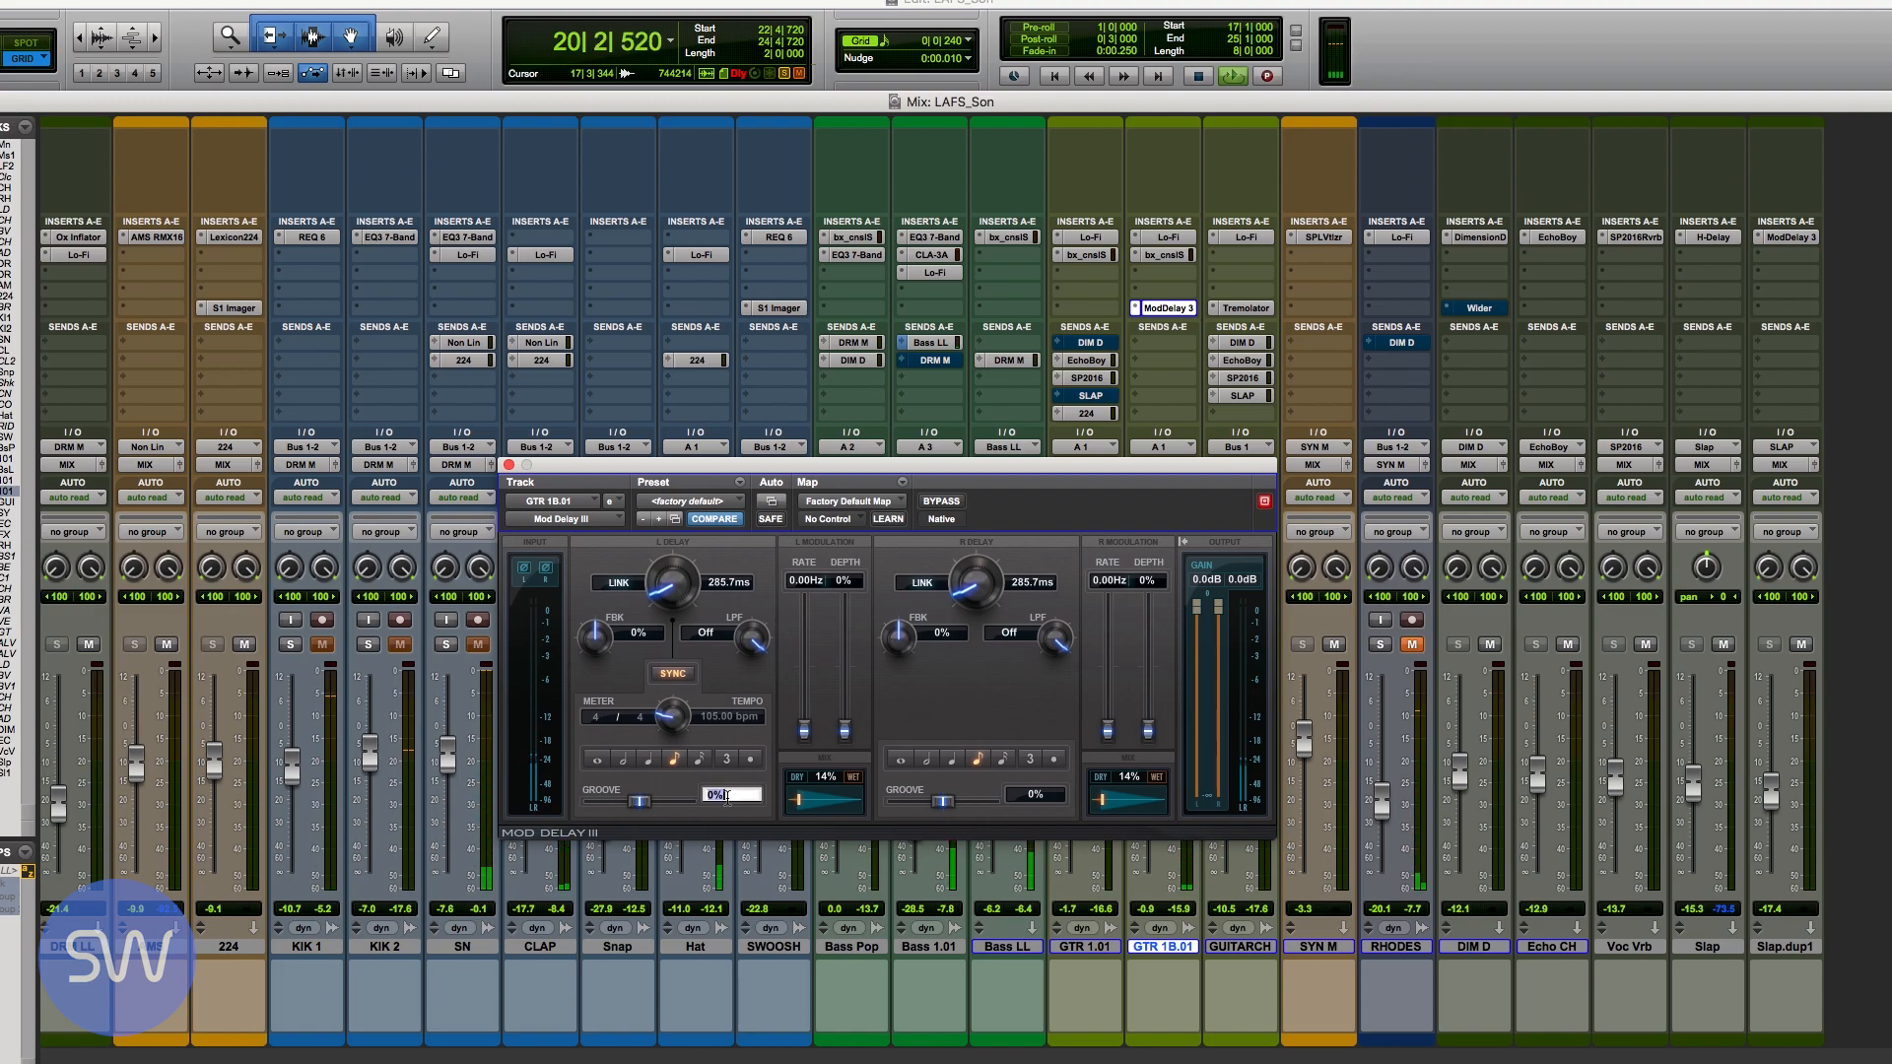
text(-1)
key(Return)
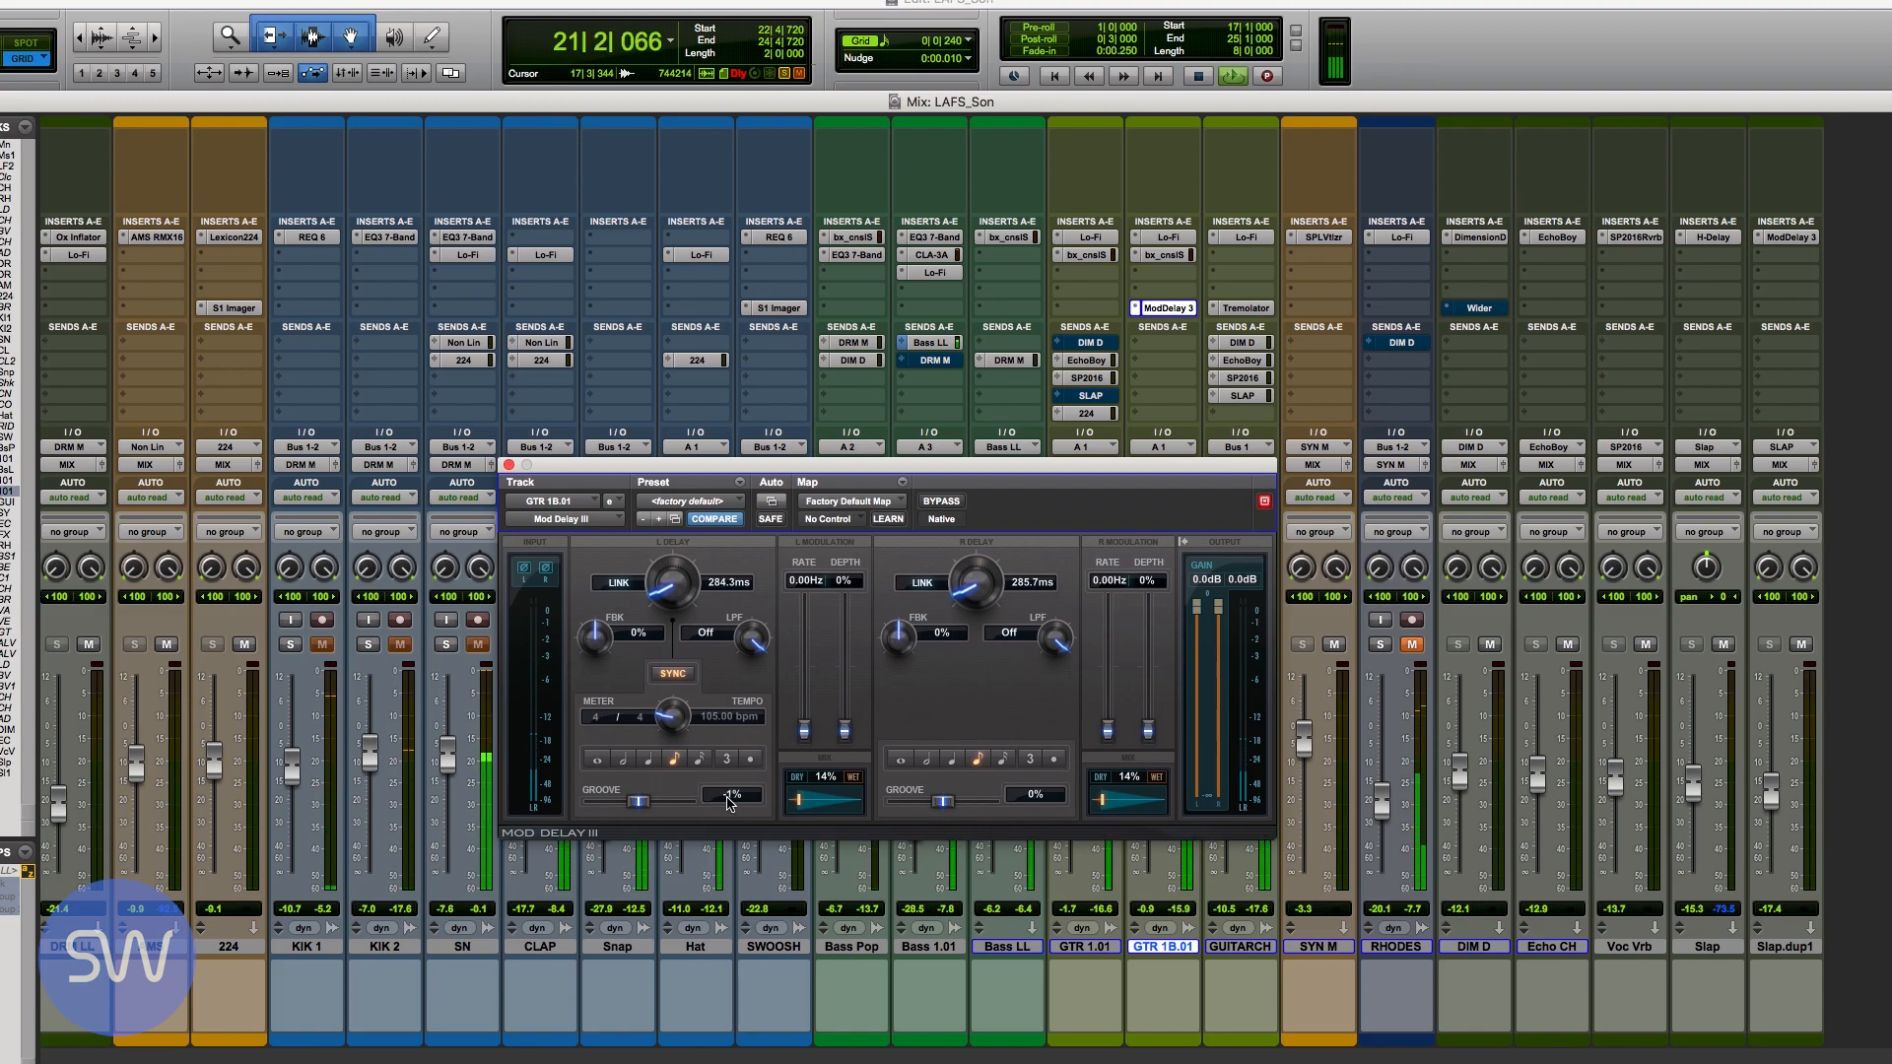
click(1023, 796)
text(1)
key(Return)
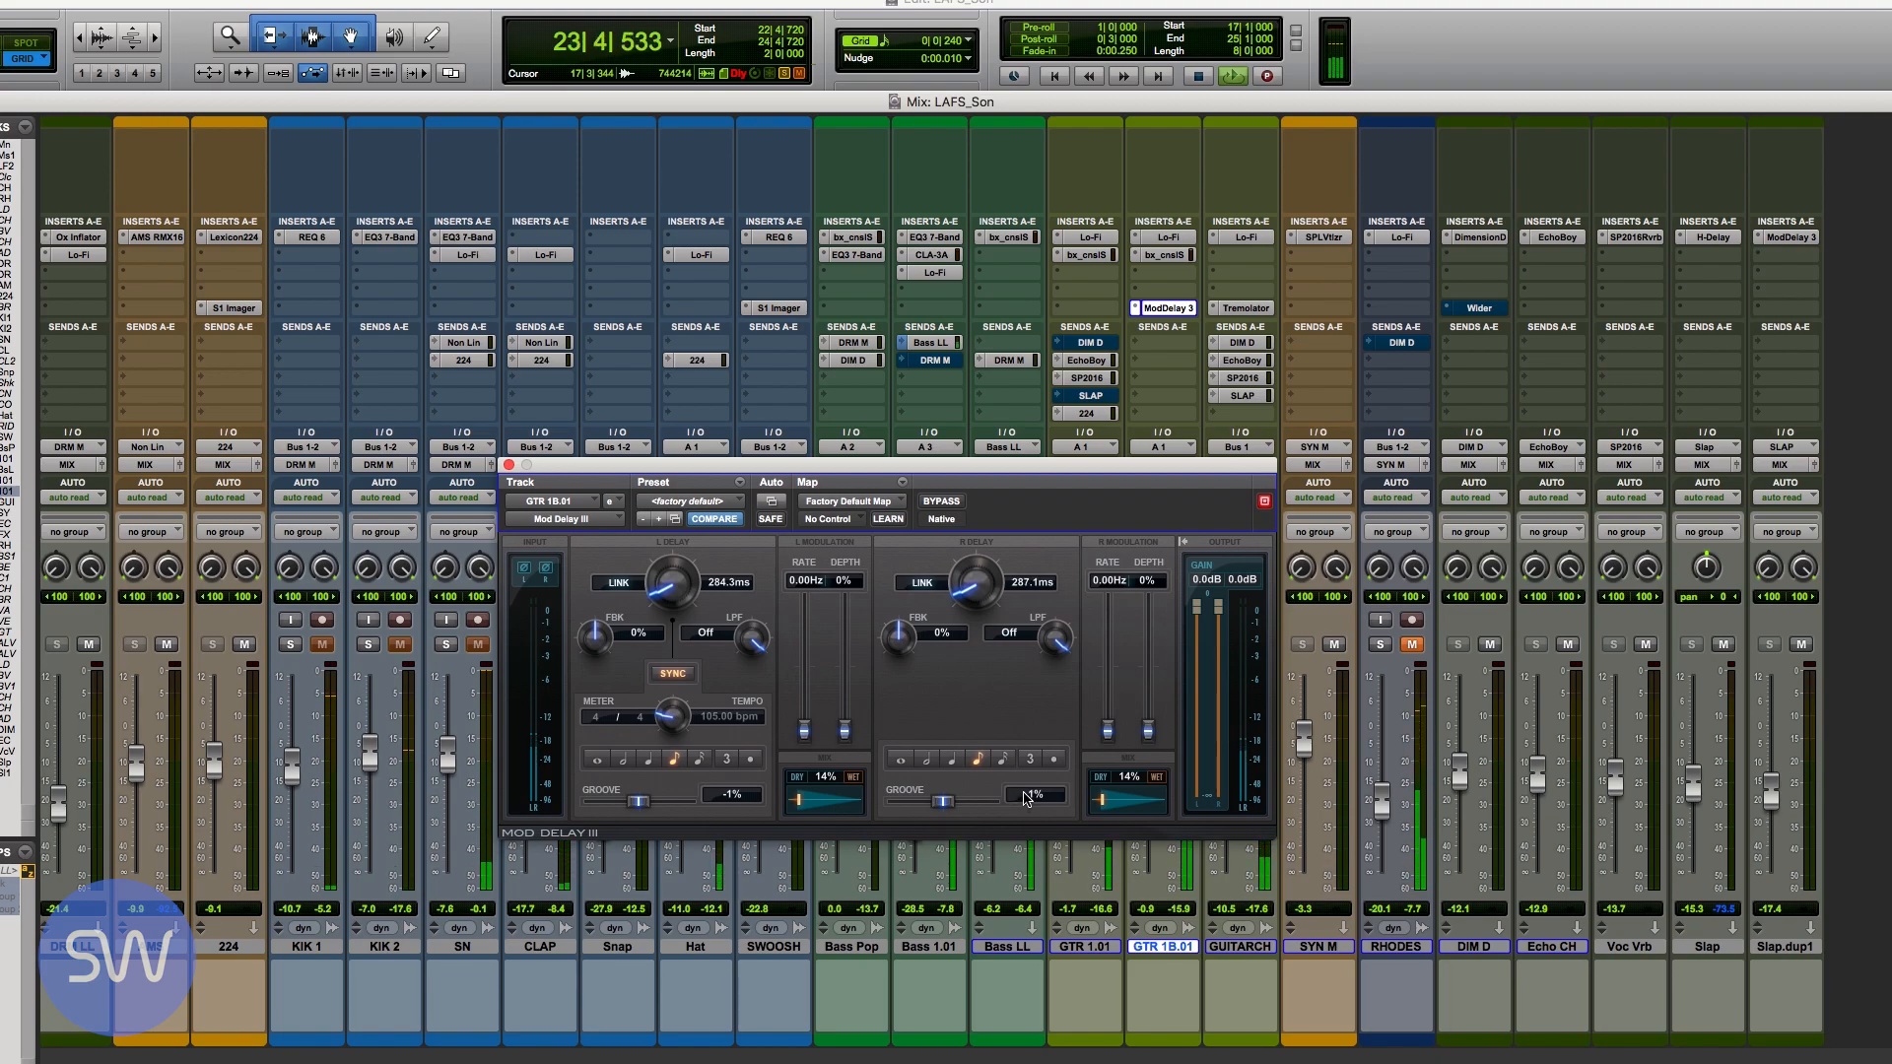
drag(1104, 803, 1101, 805)
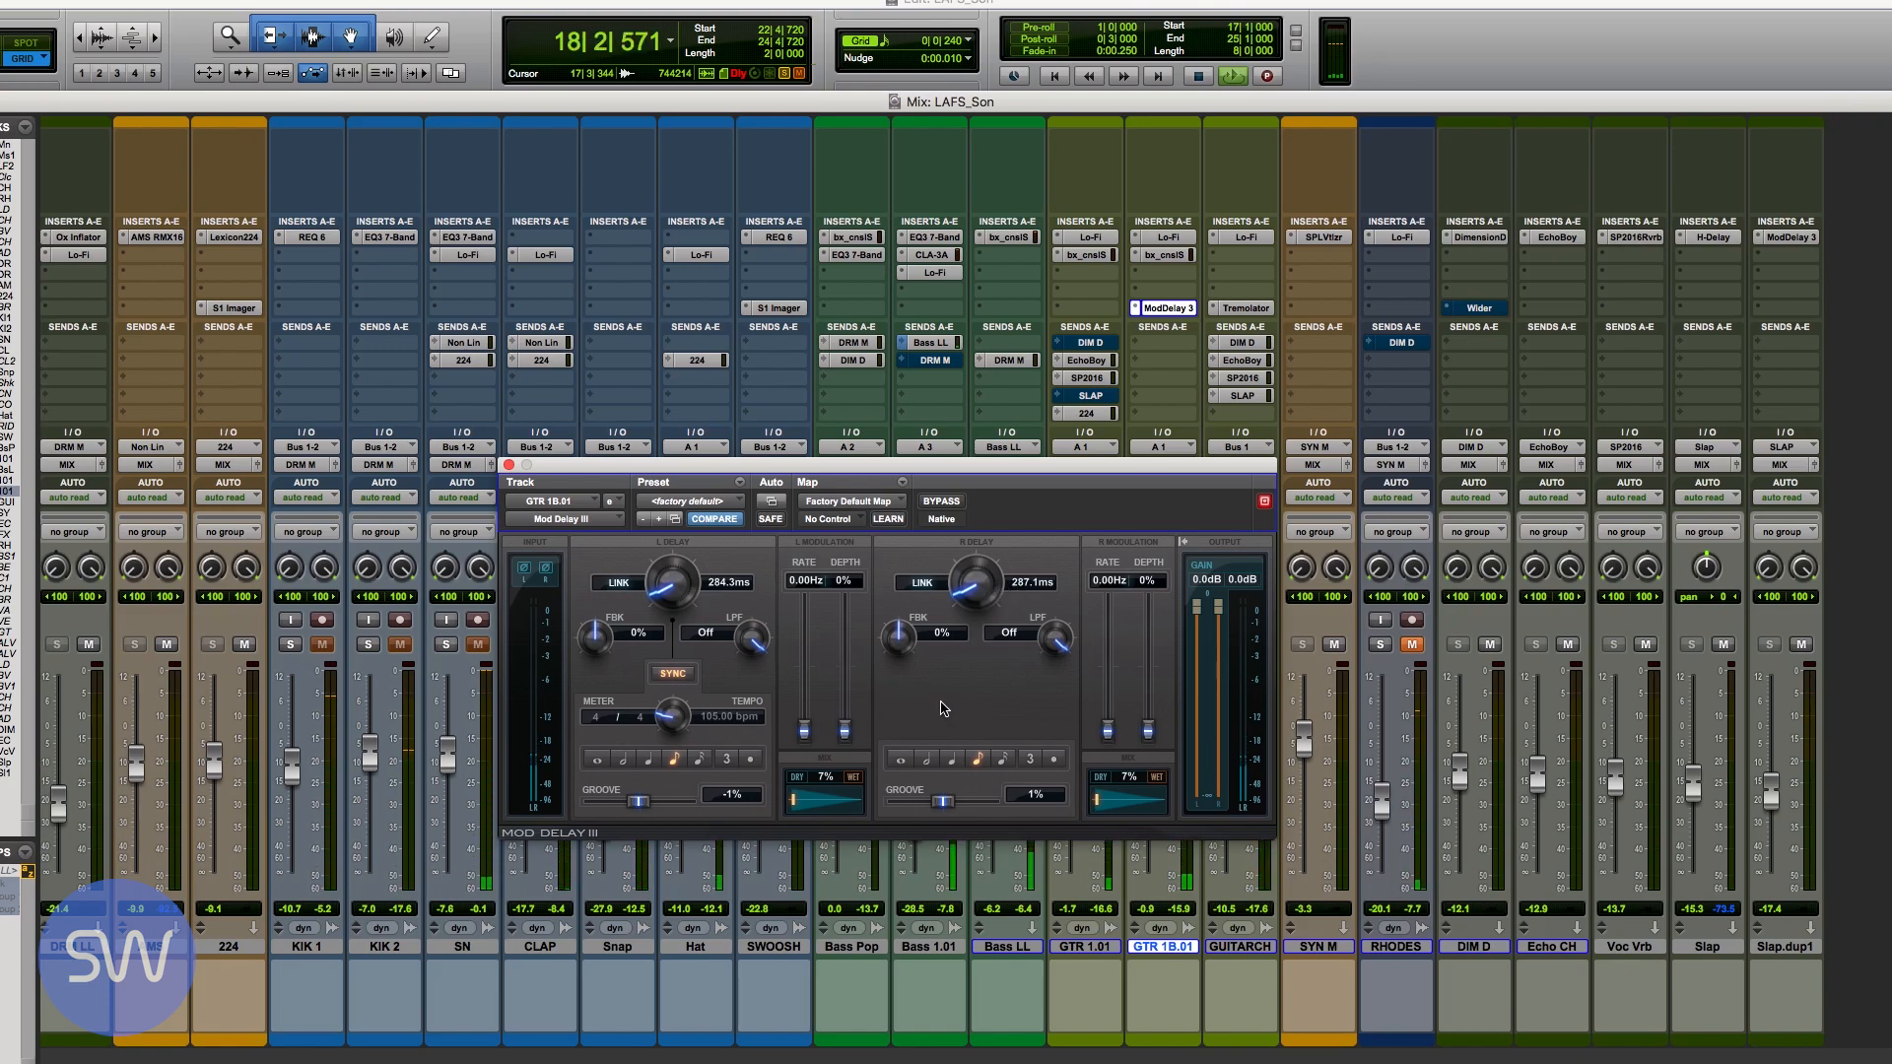
Step: Compare GTR 1B.01 with Mod Delay III active and bypassed in the full mix, leaving the plug-in bypassed
click(1157, 307)
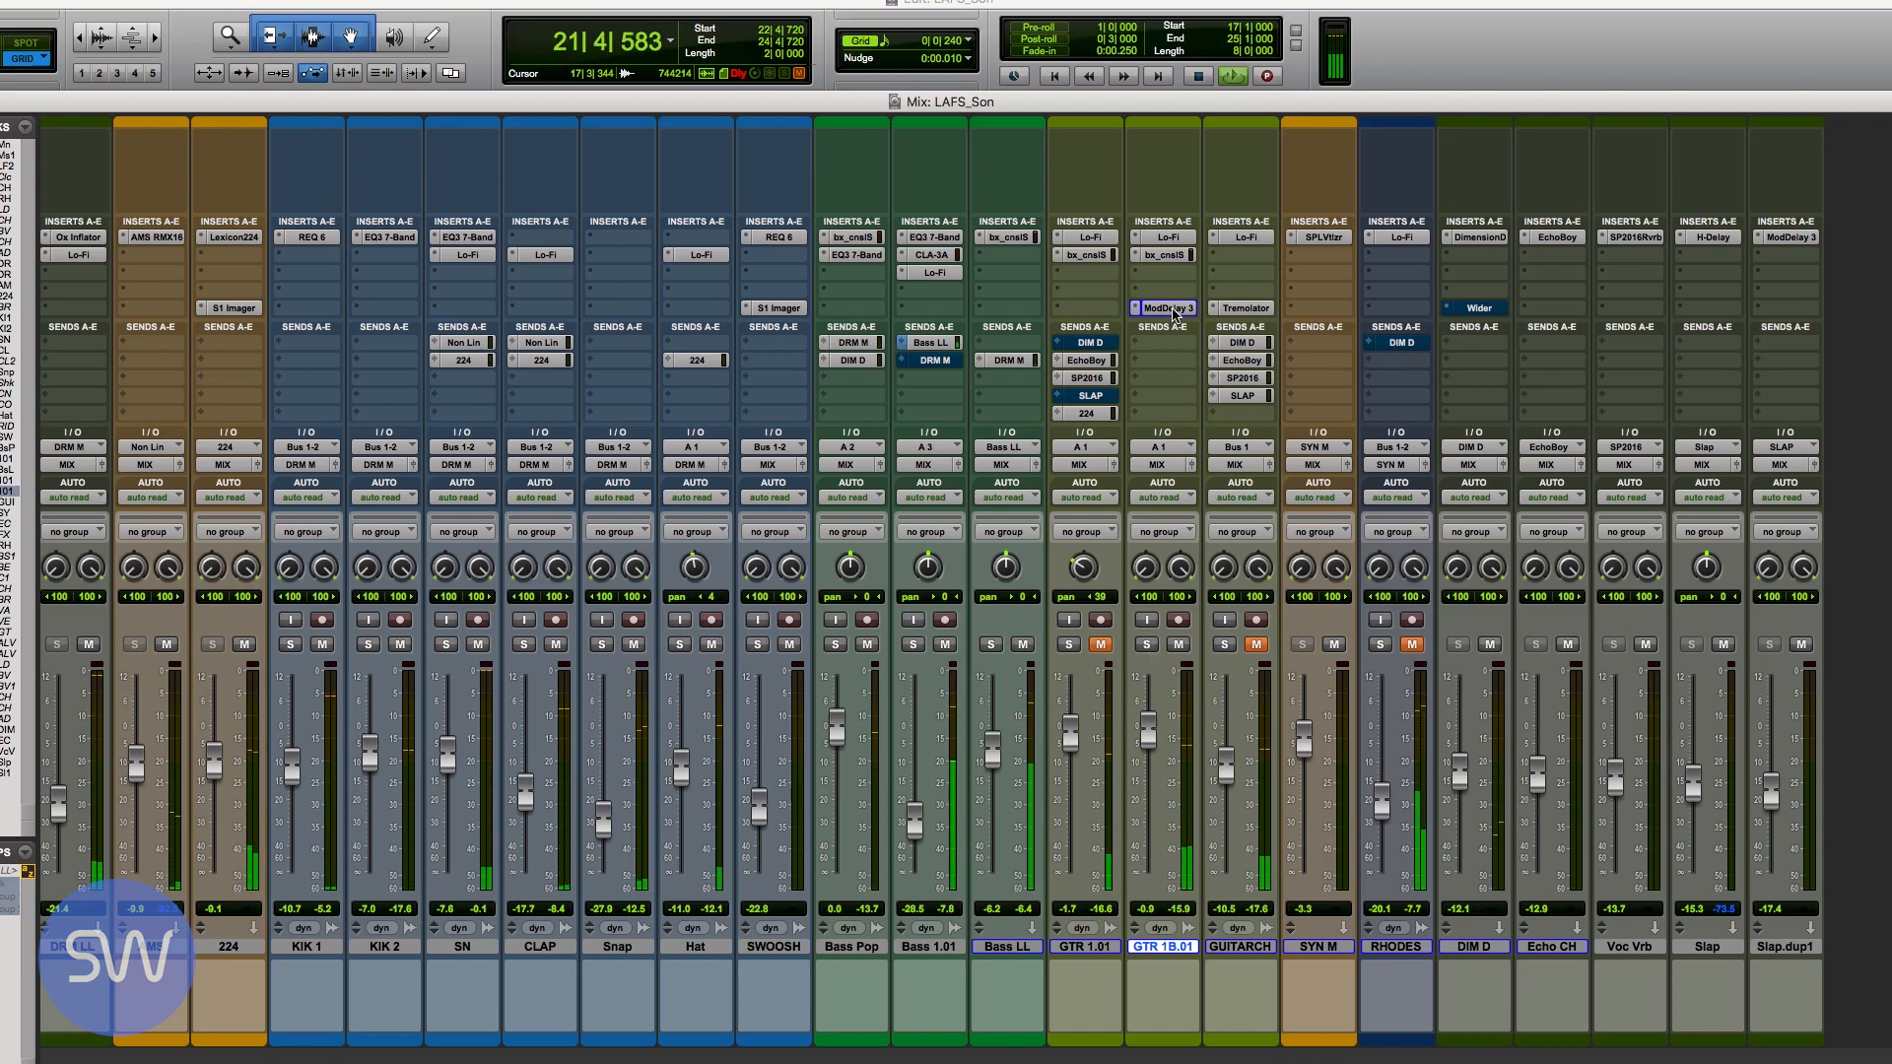
super+click(1170, 308)
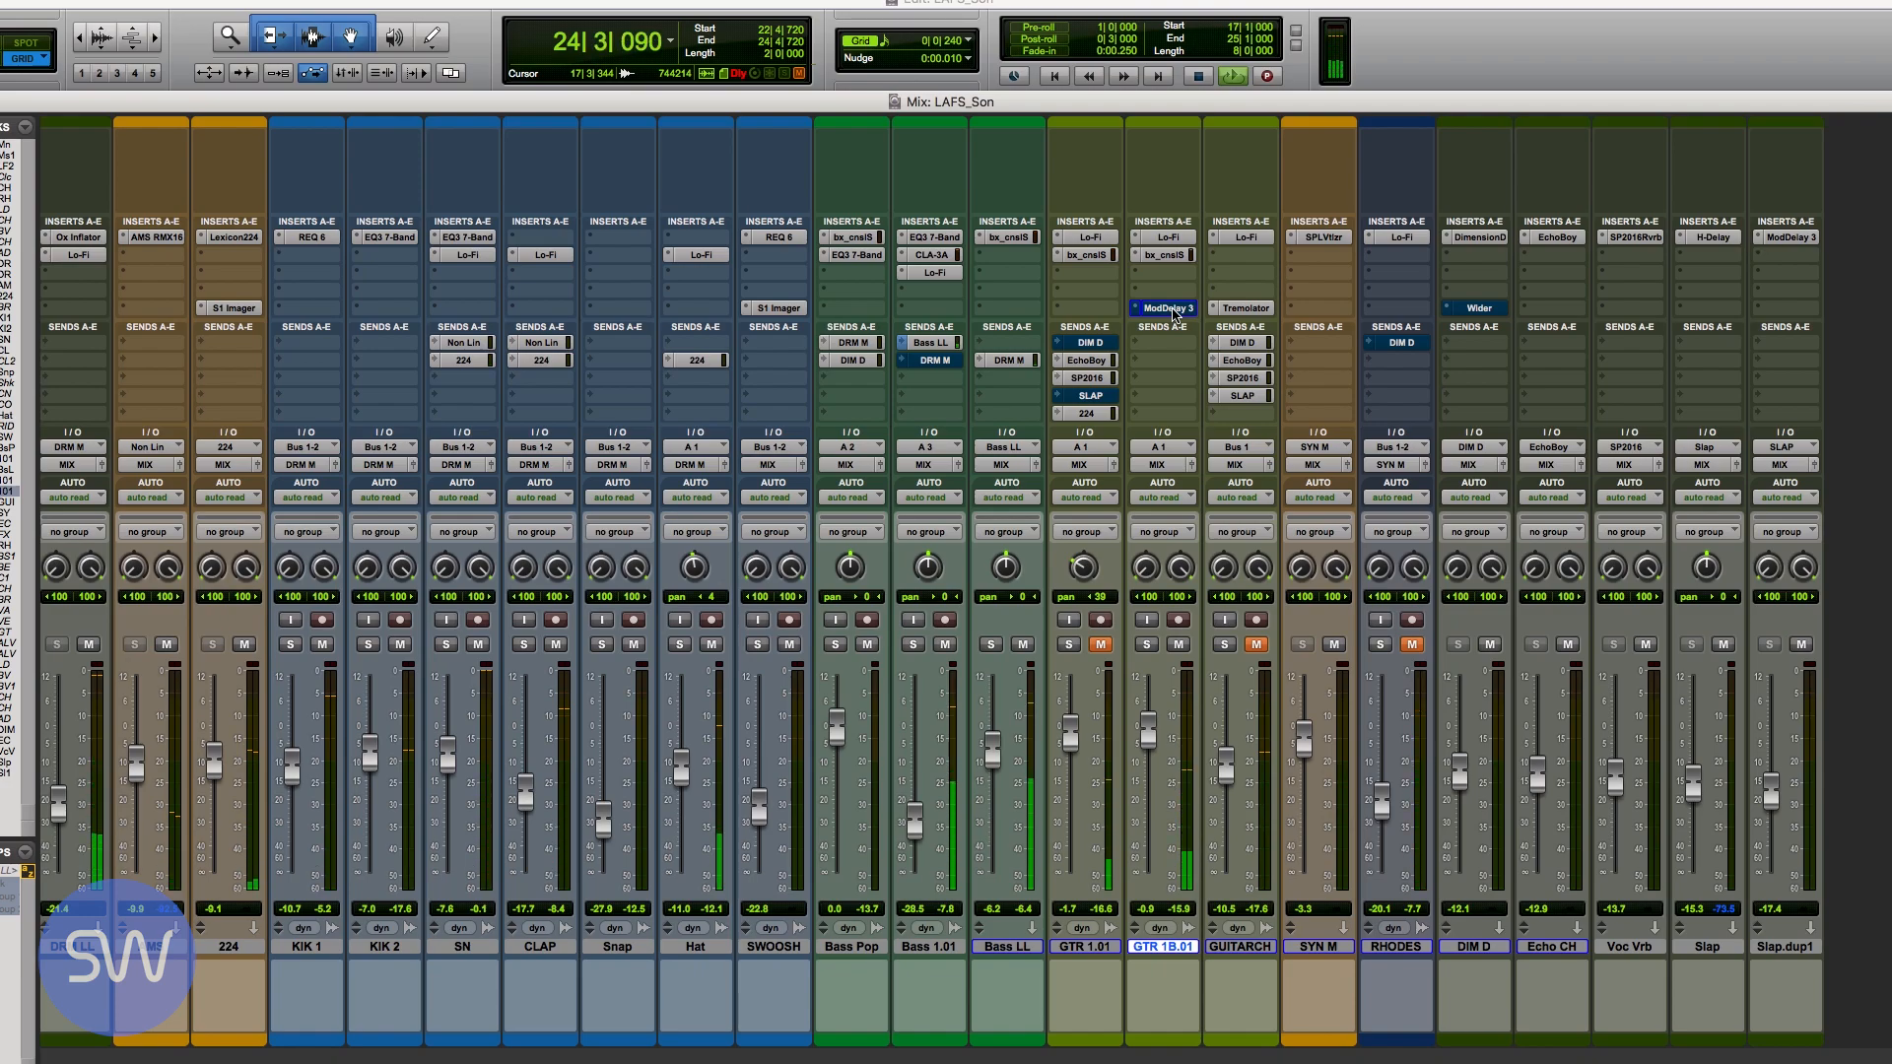
super+click(1171, 310)
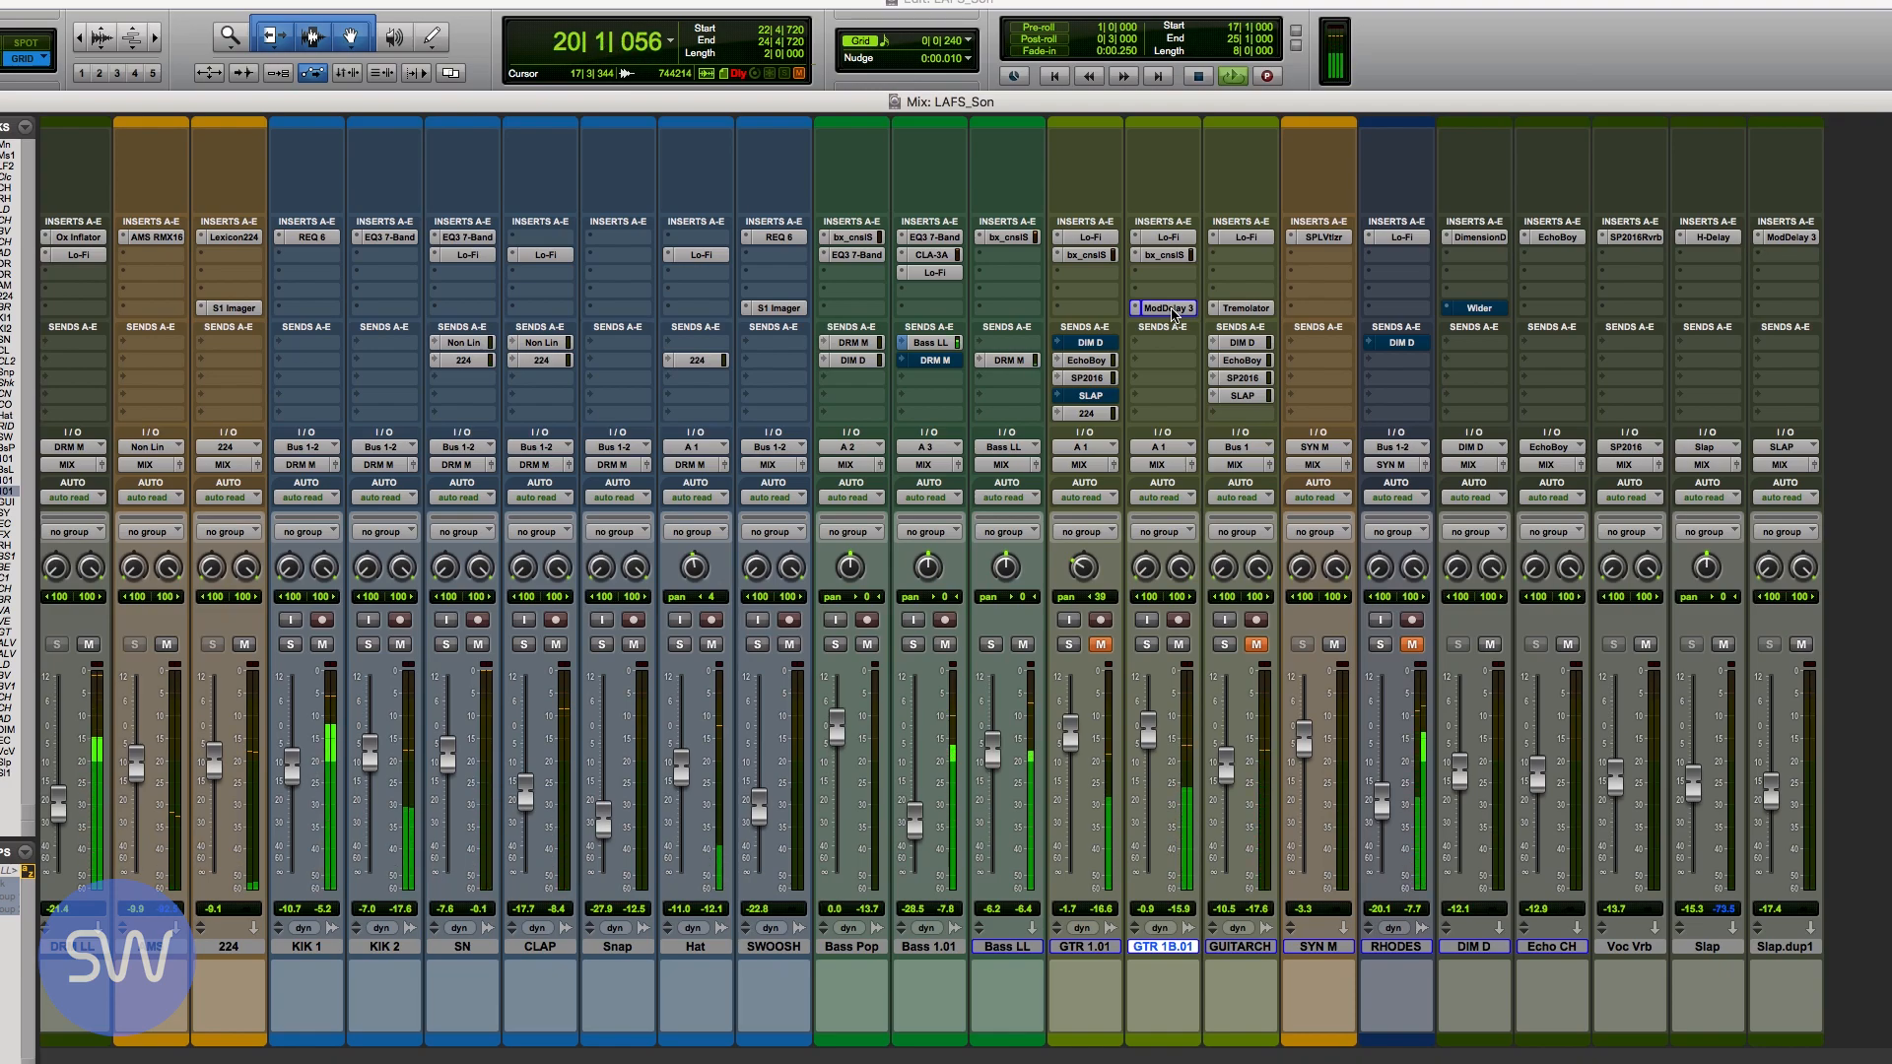
click(1168, 308)
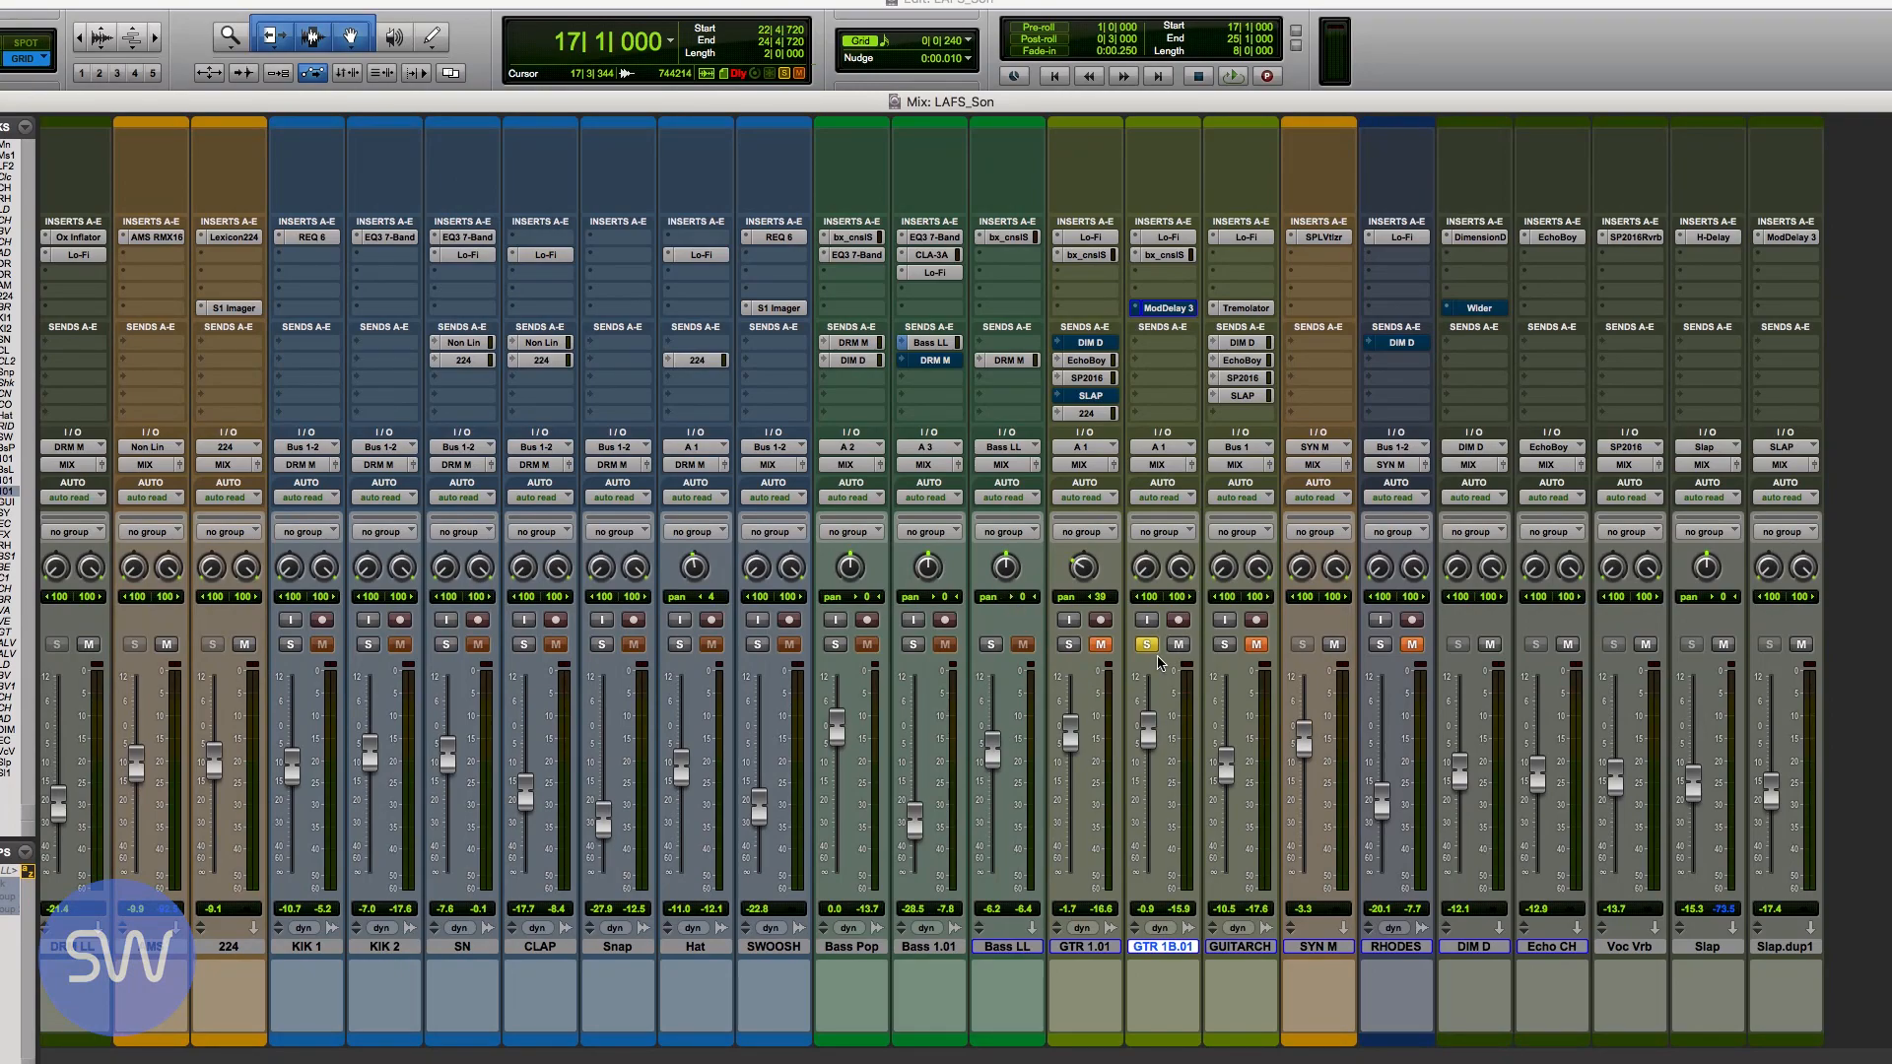
Step: Play the mix and open the Mod Delay III (mono/stereo) insert on the GTR 1B.01 track
key(space)
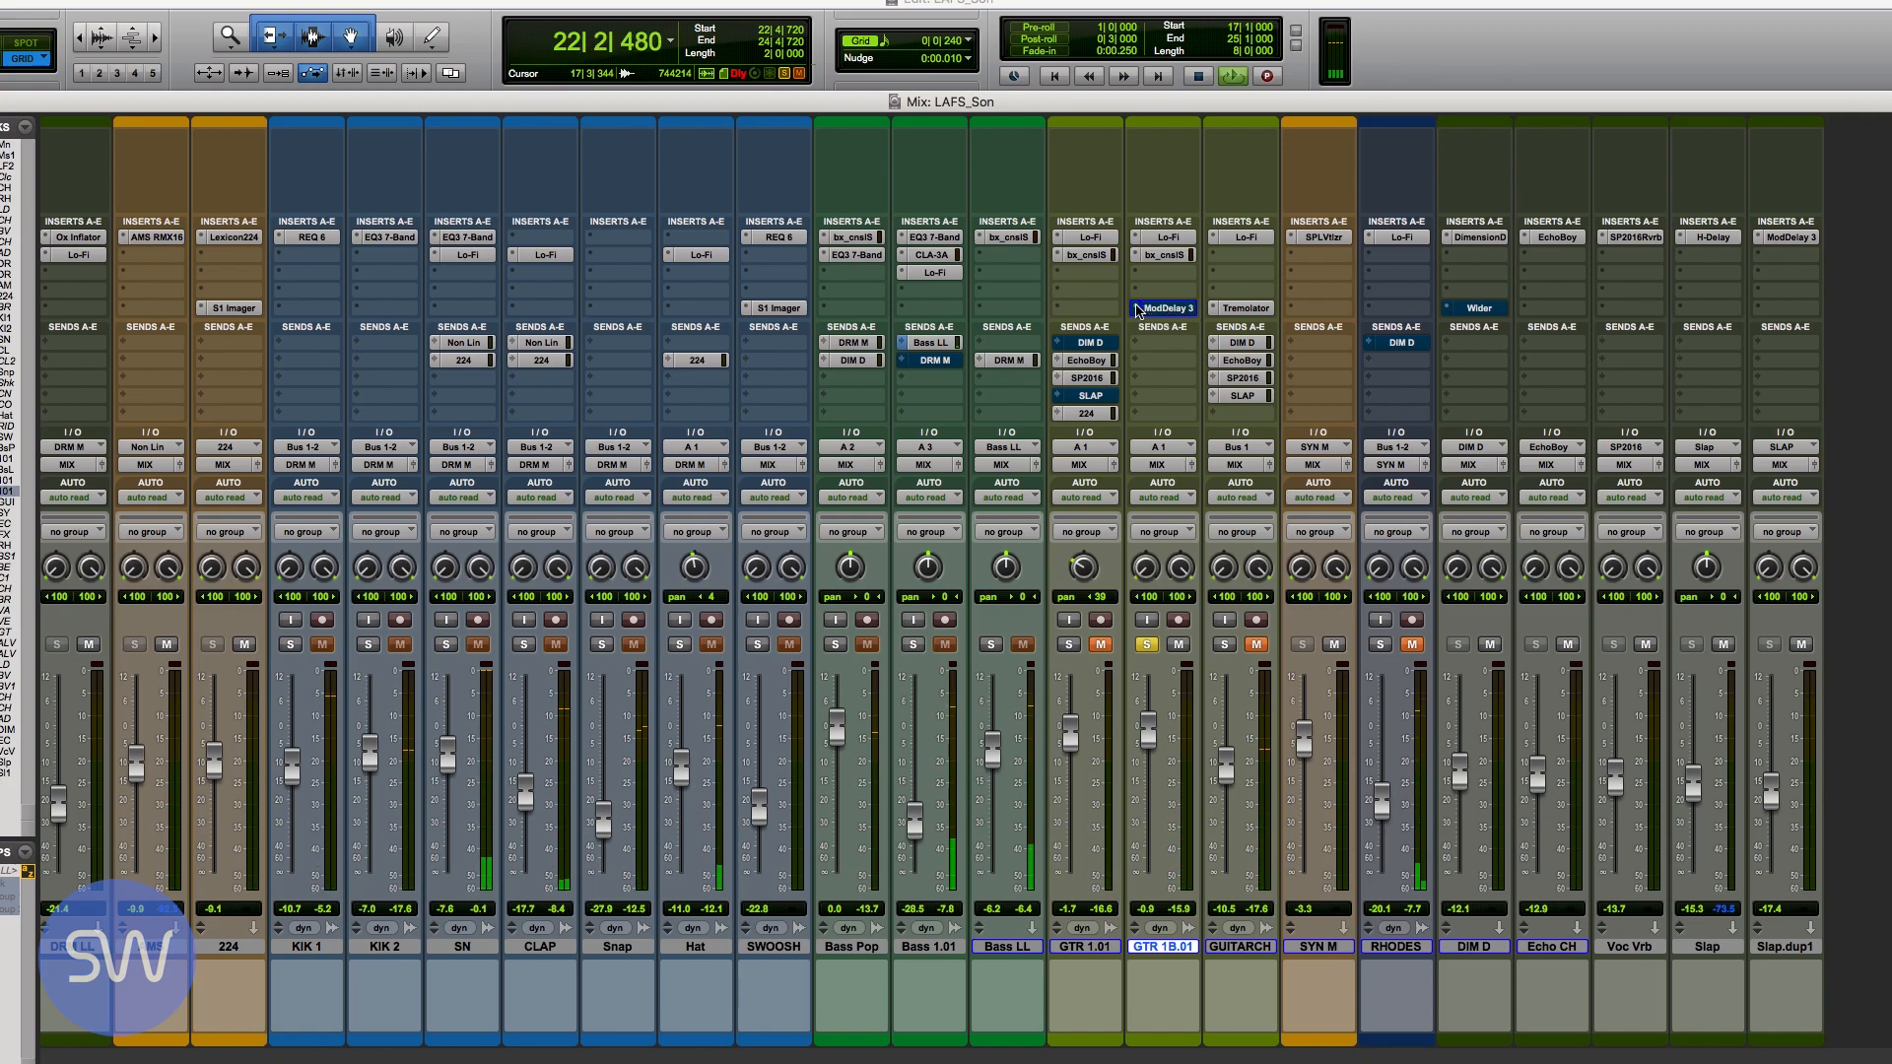
click(1168, 308)
mouse_move(1212, 309)
mouse_move(1369, 545)
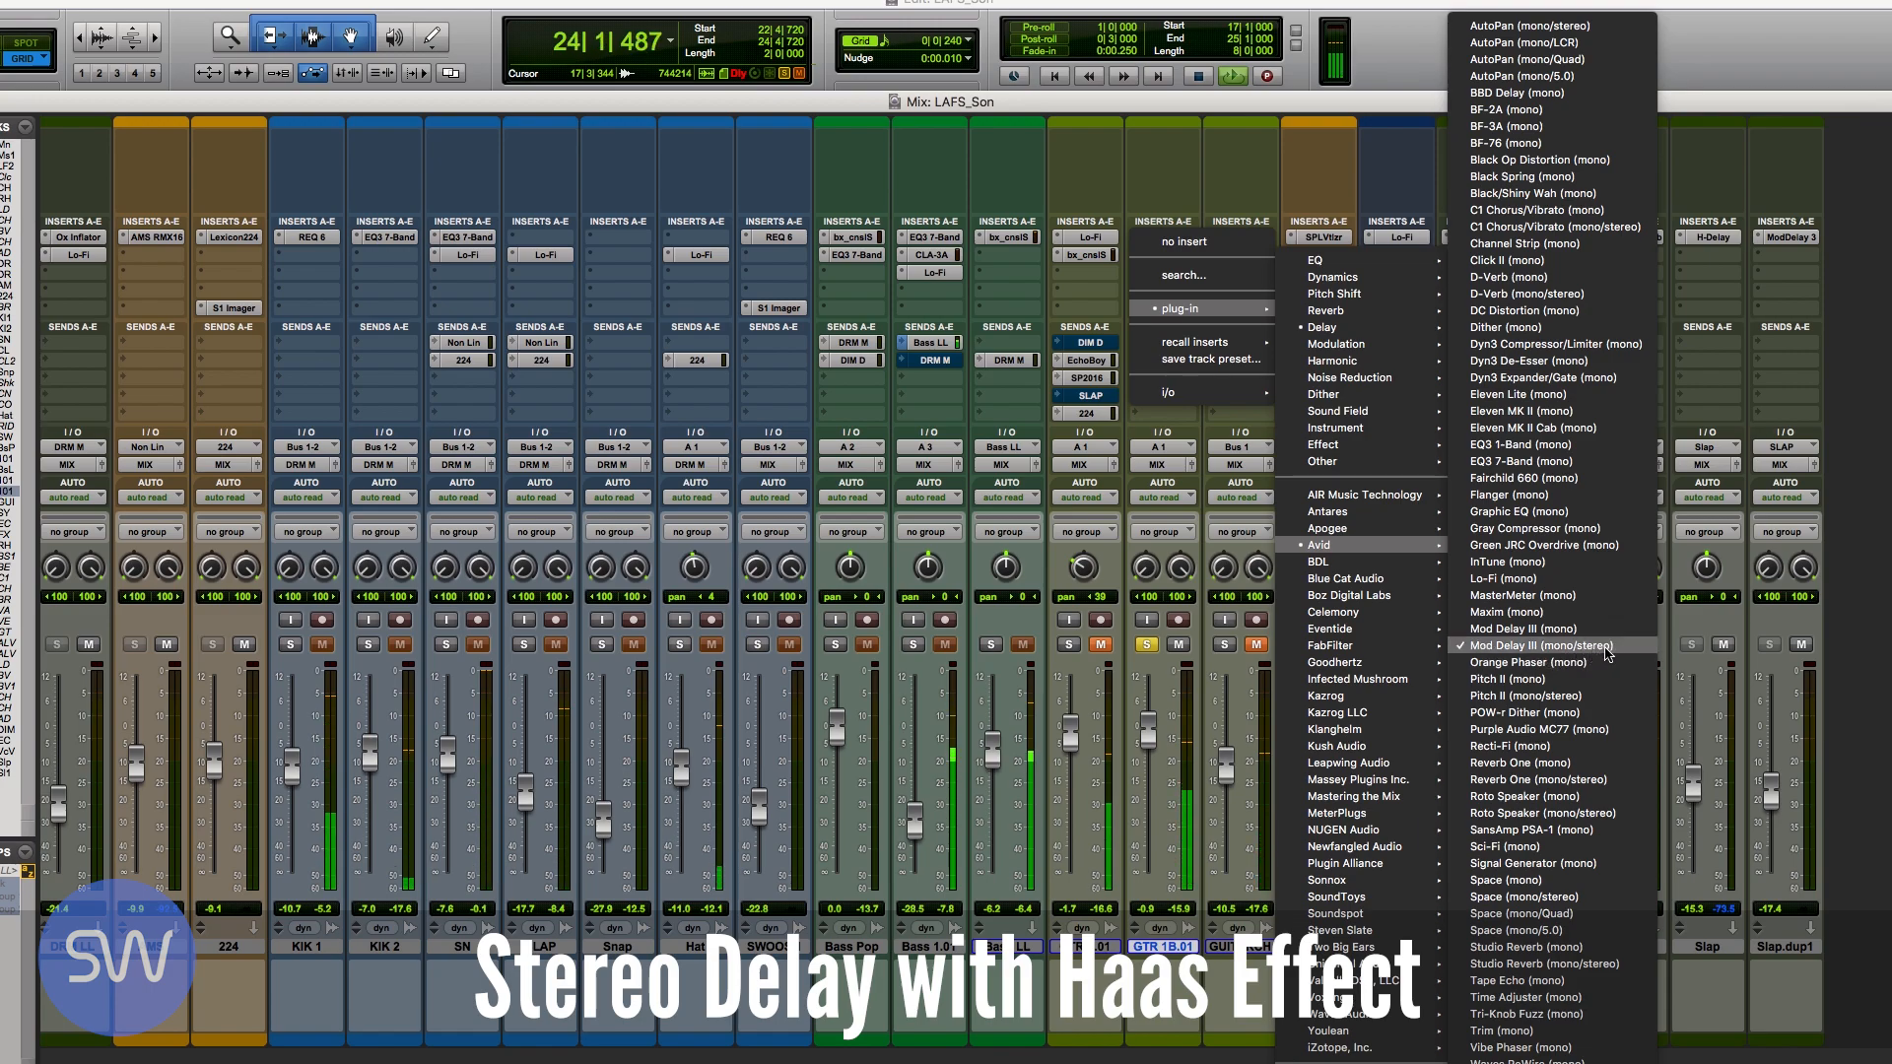
click(1539, 649)
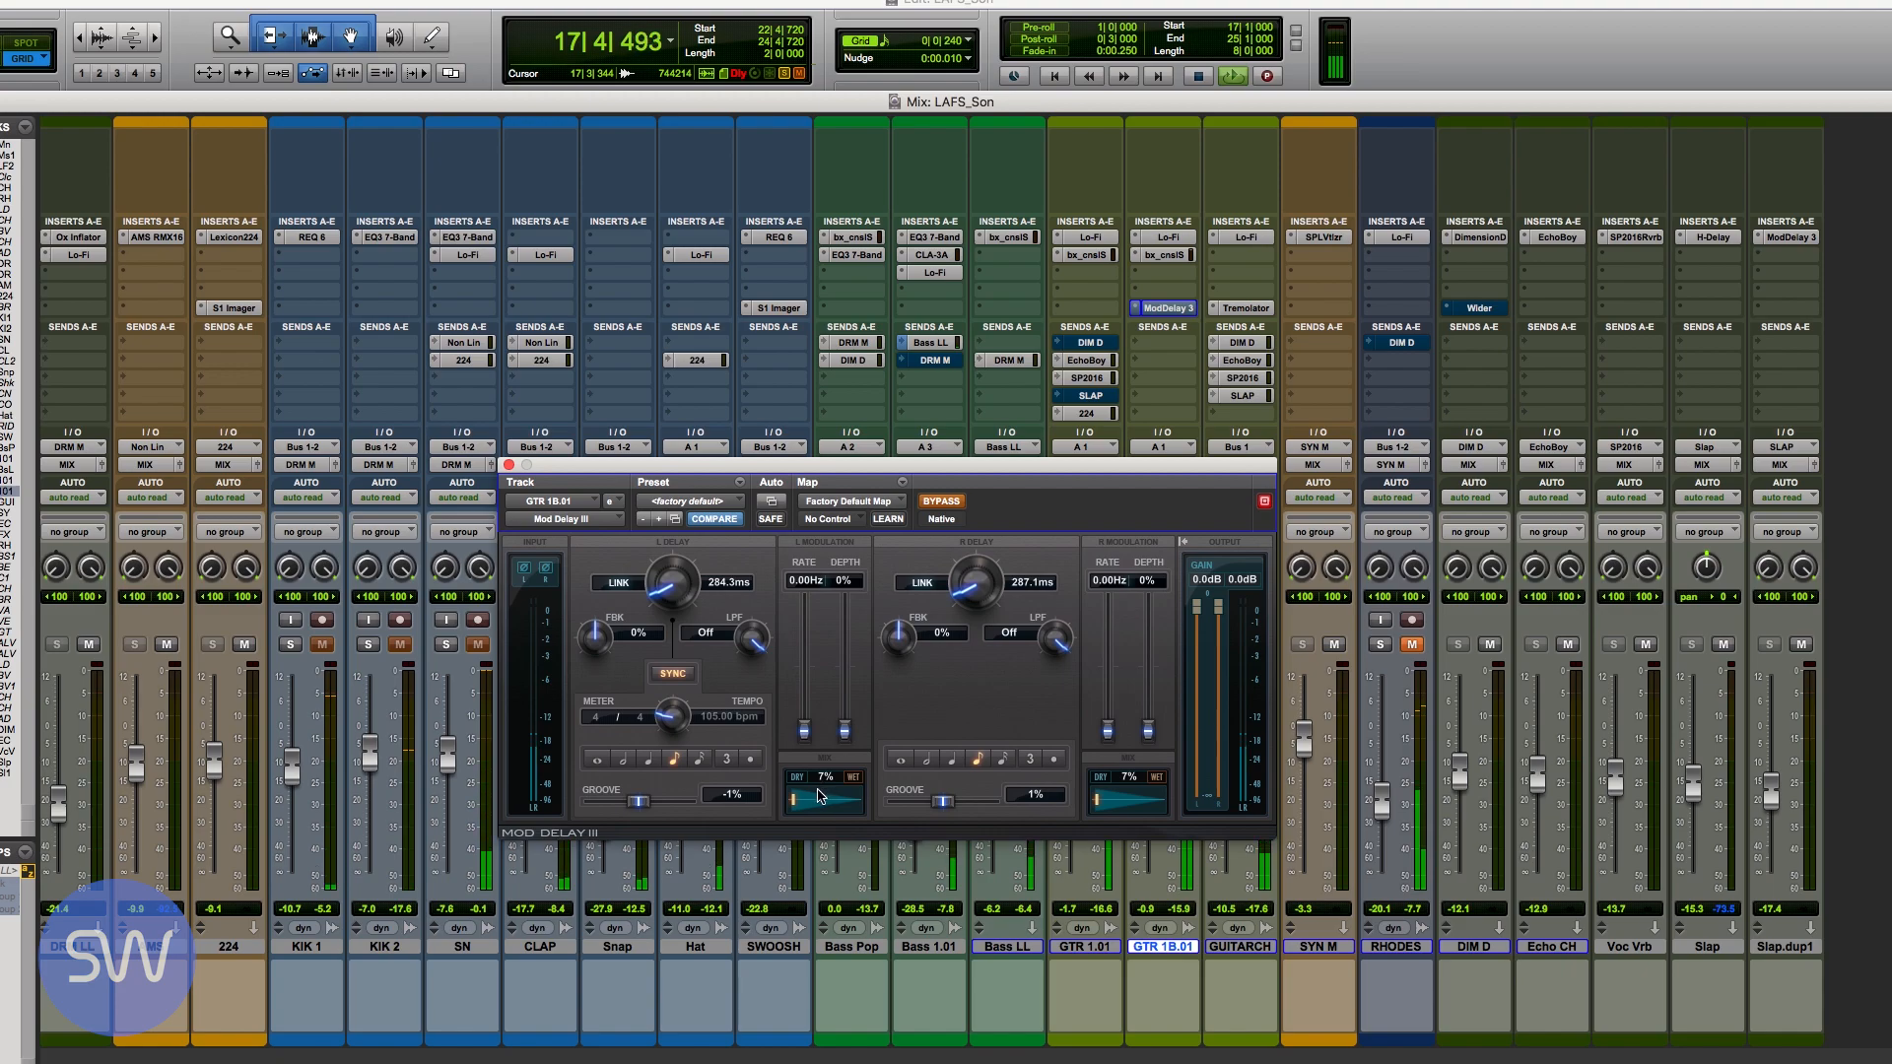
Step: Set the Mod Delay III mix to 0% on the left and 100% on the right, and compare it active and bypassed
click(785, 798)
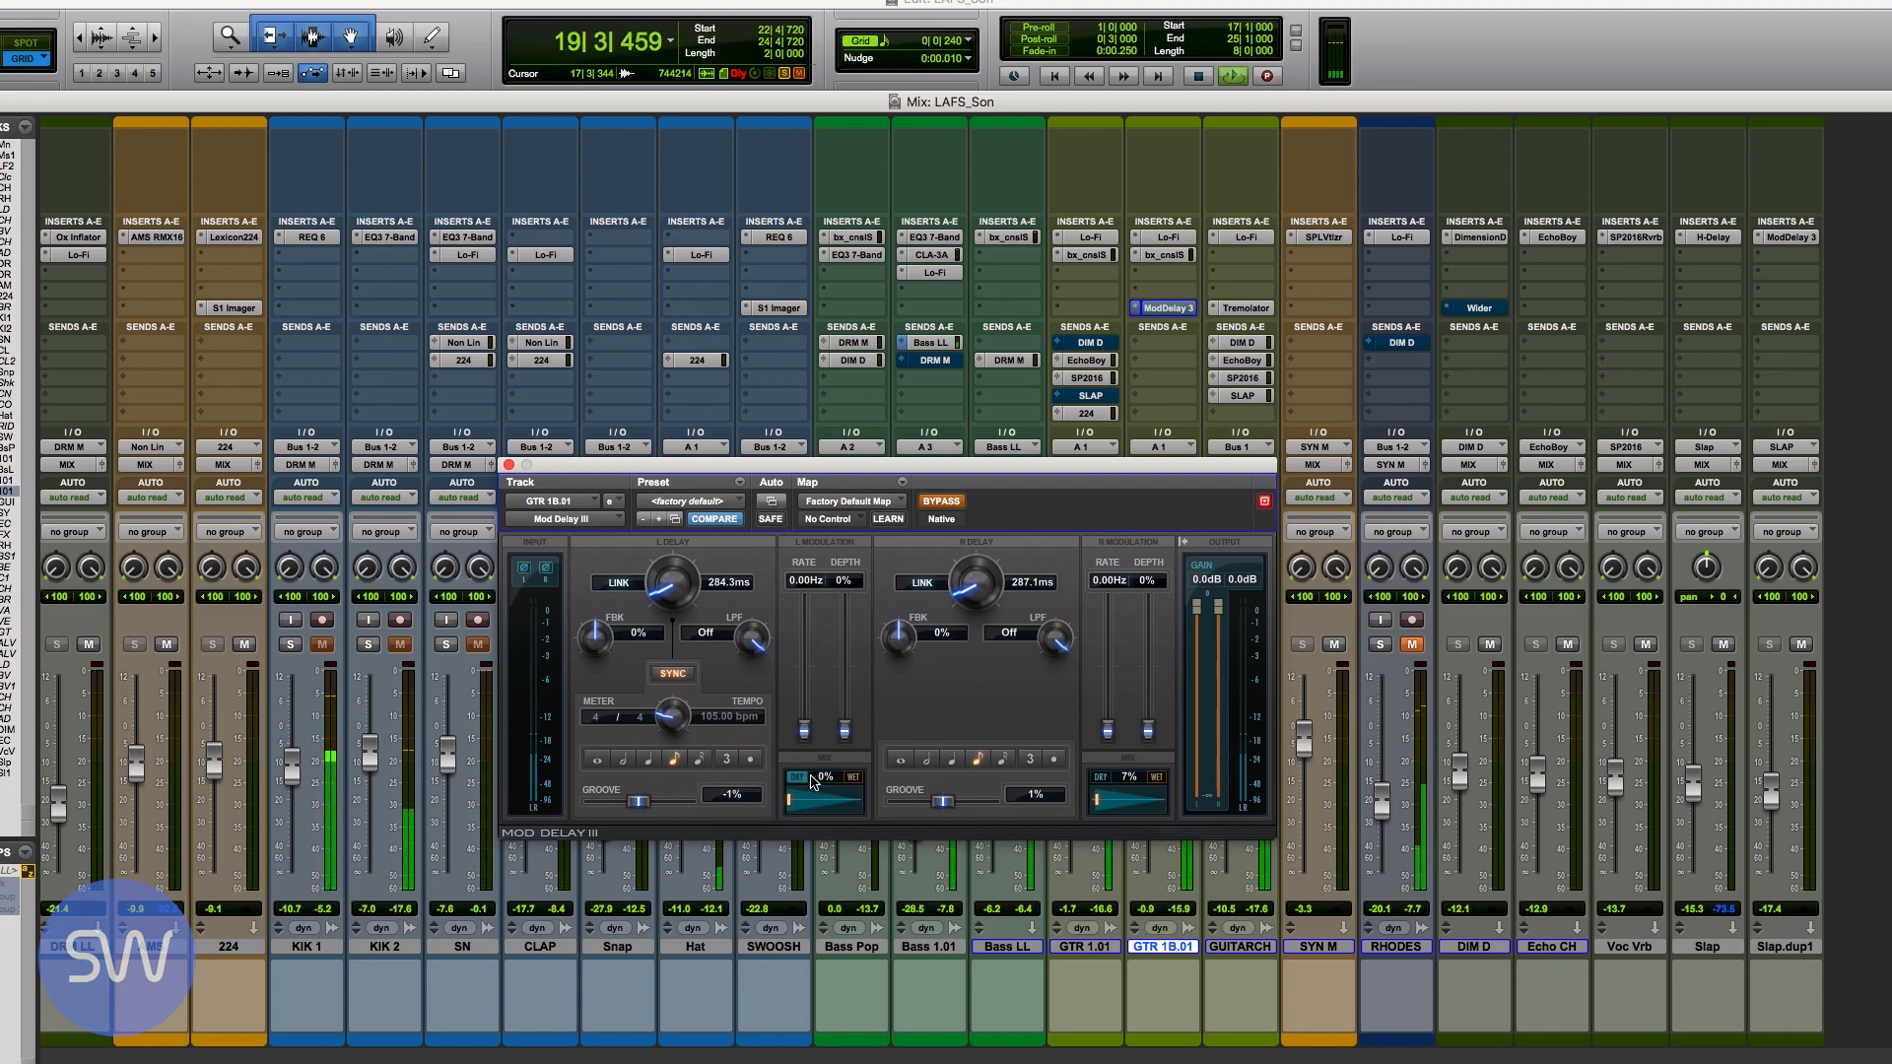
drag(1100, 804, 1189, 808)
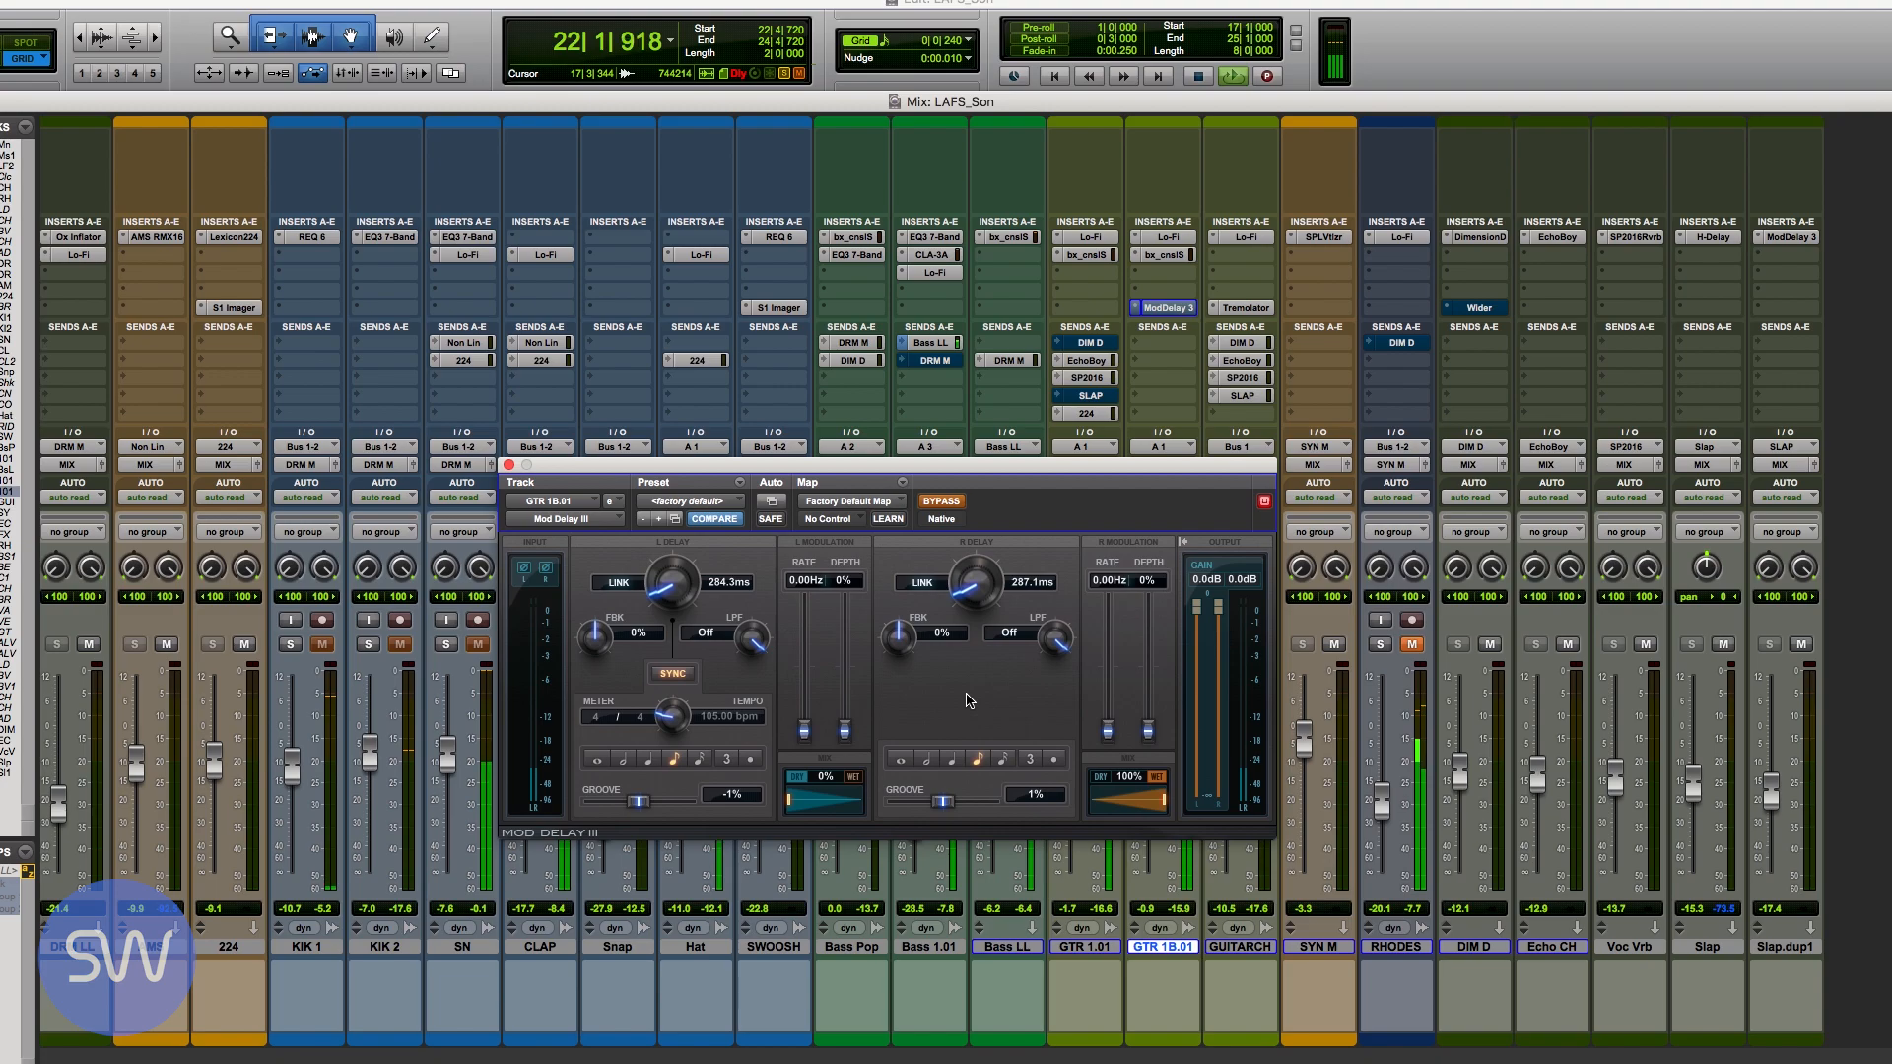
click(944, 502)
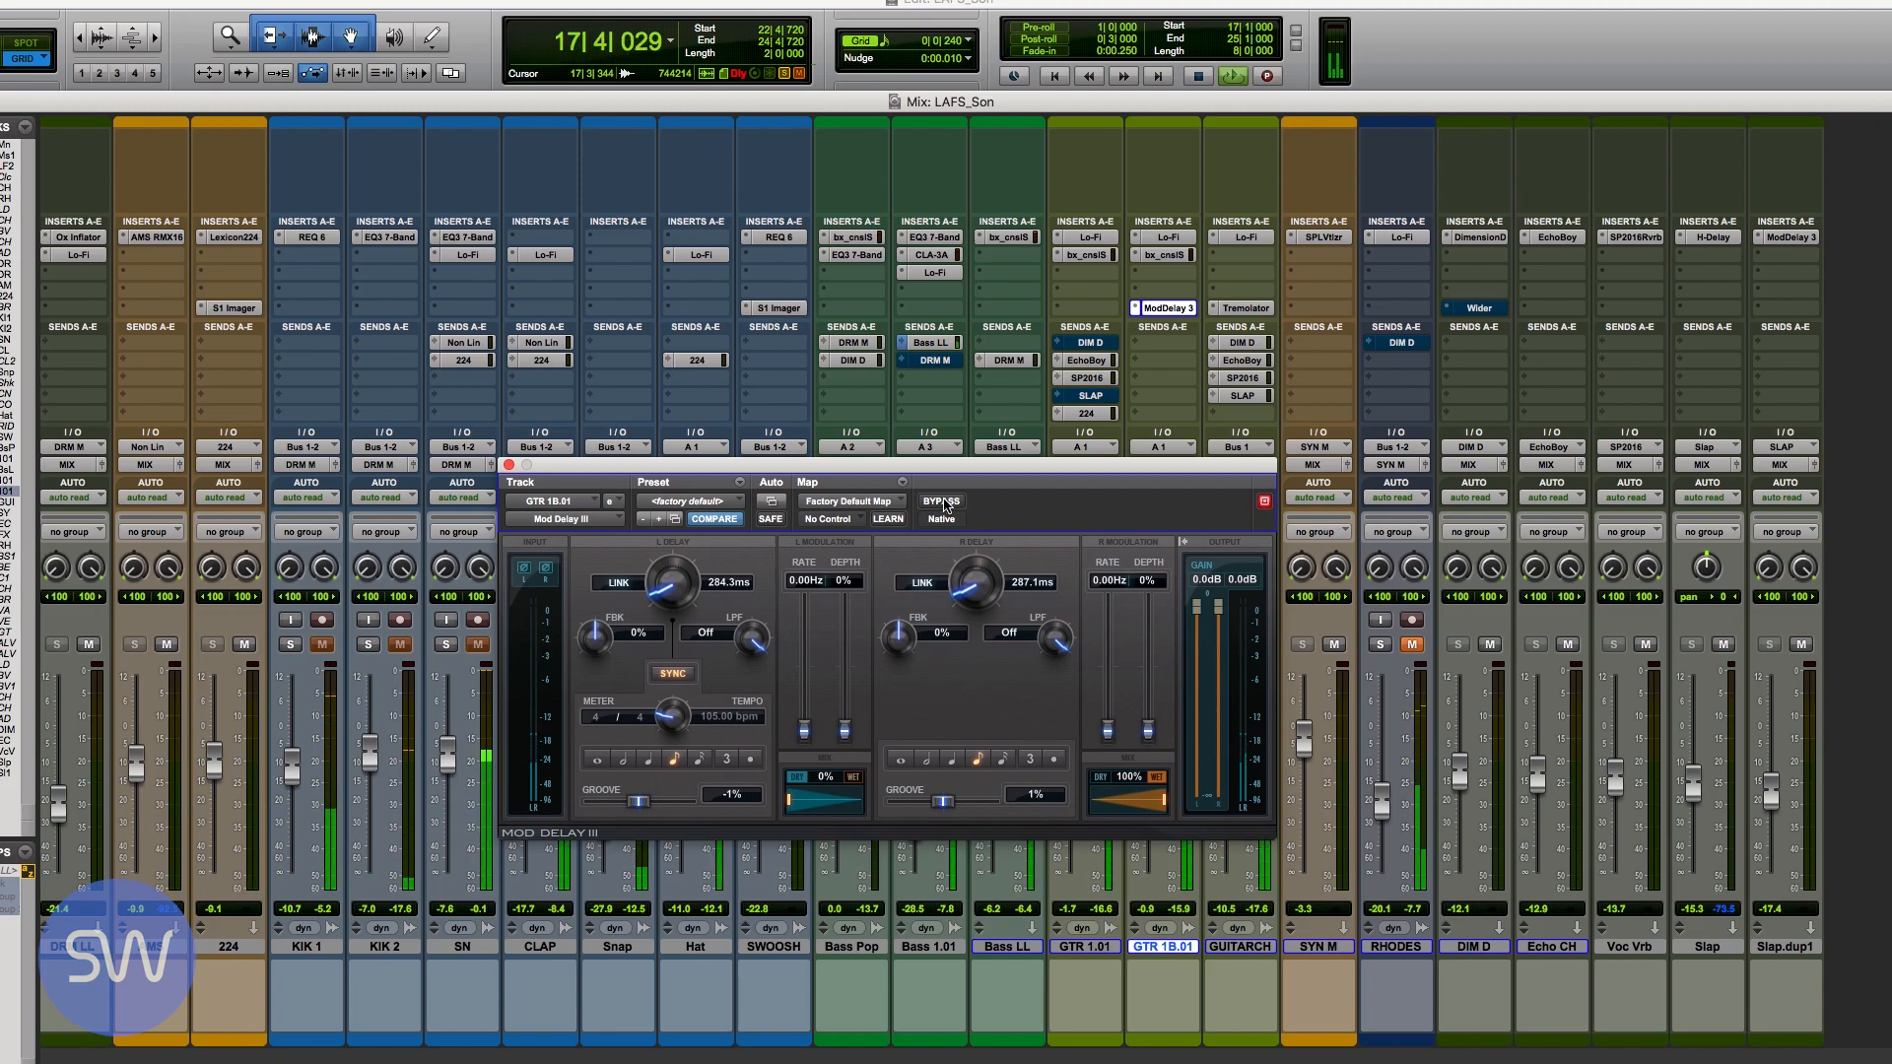
click(944, 503)
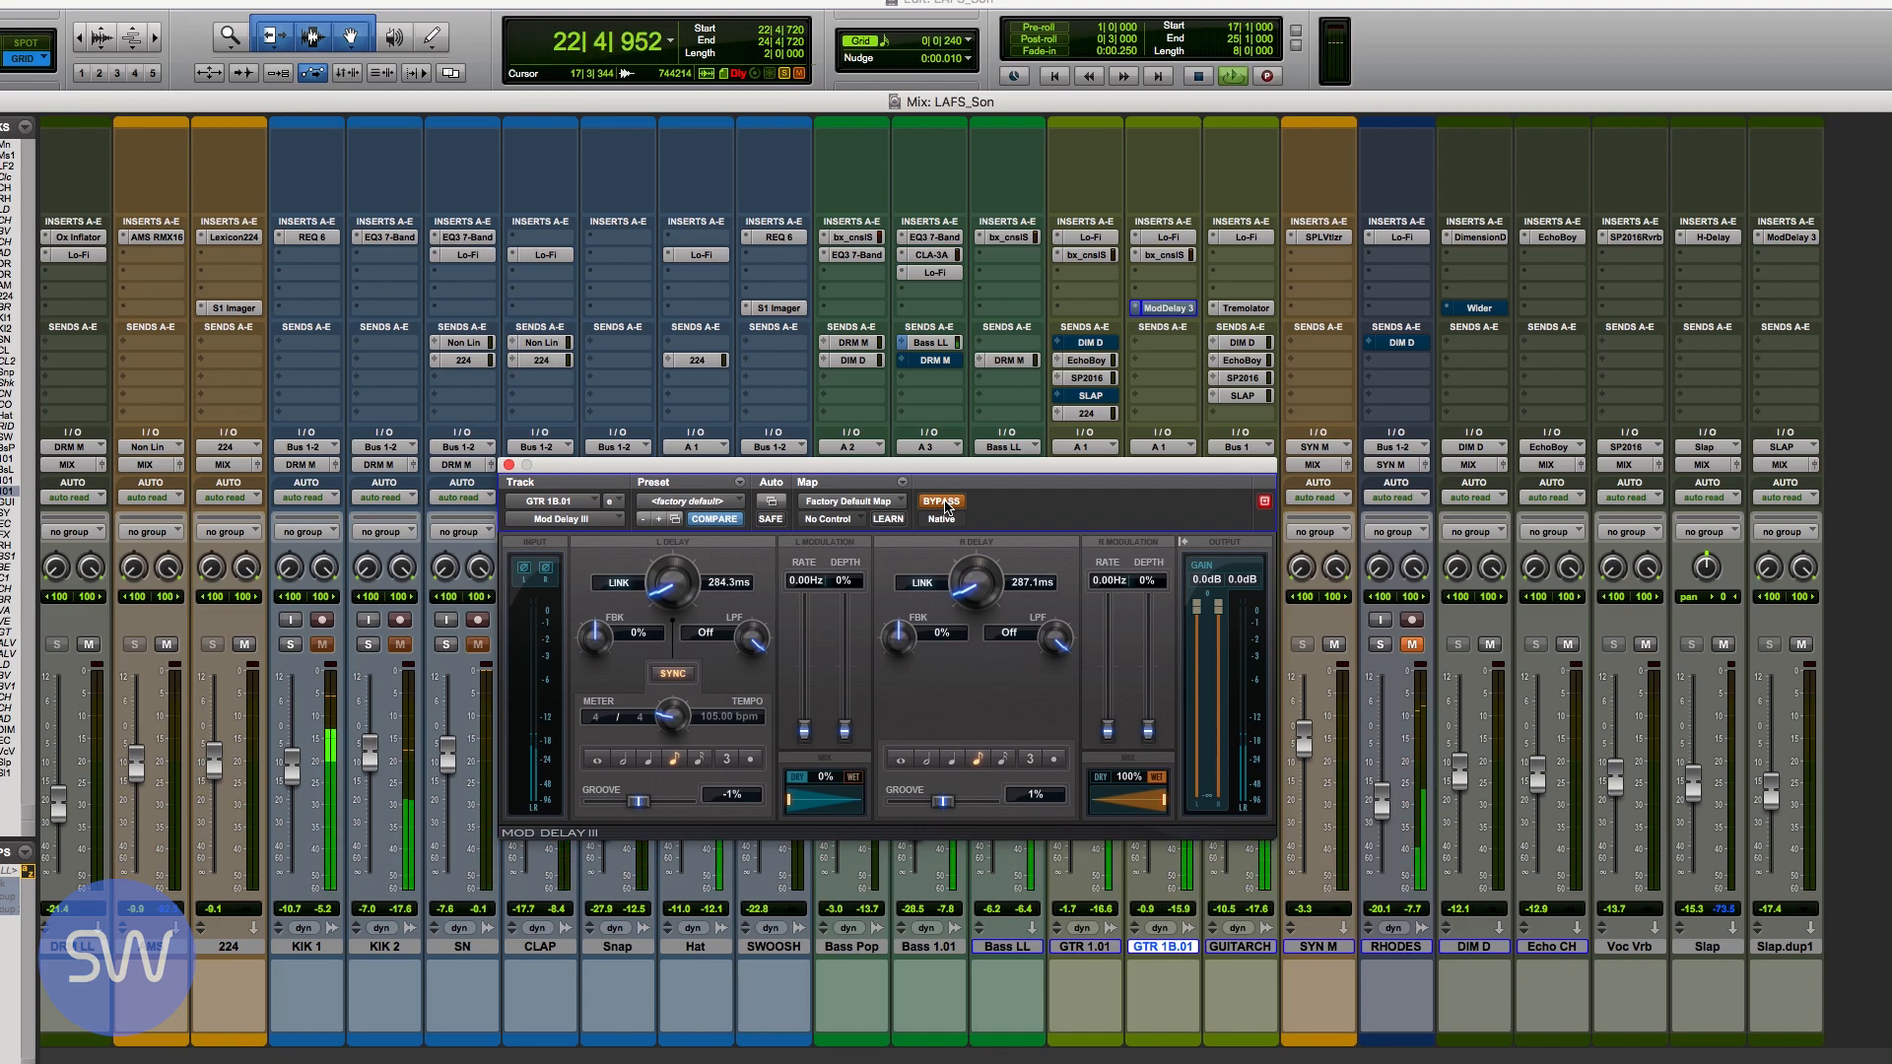
Step: Set the right delay time of Mod Delay III to 10 ms and take the plug-in out of bypass
click(1025, 585)
text(10)
key(Return)
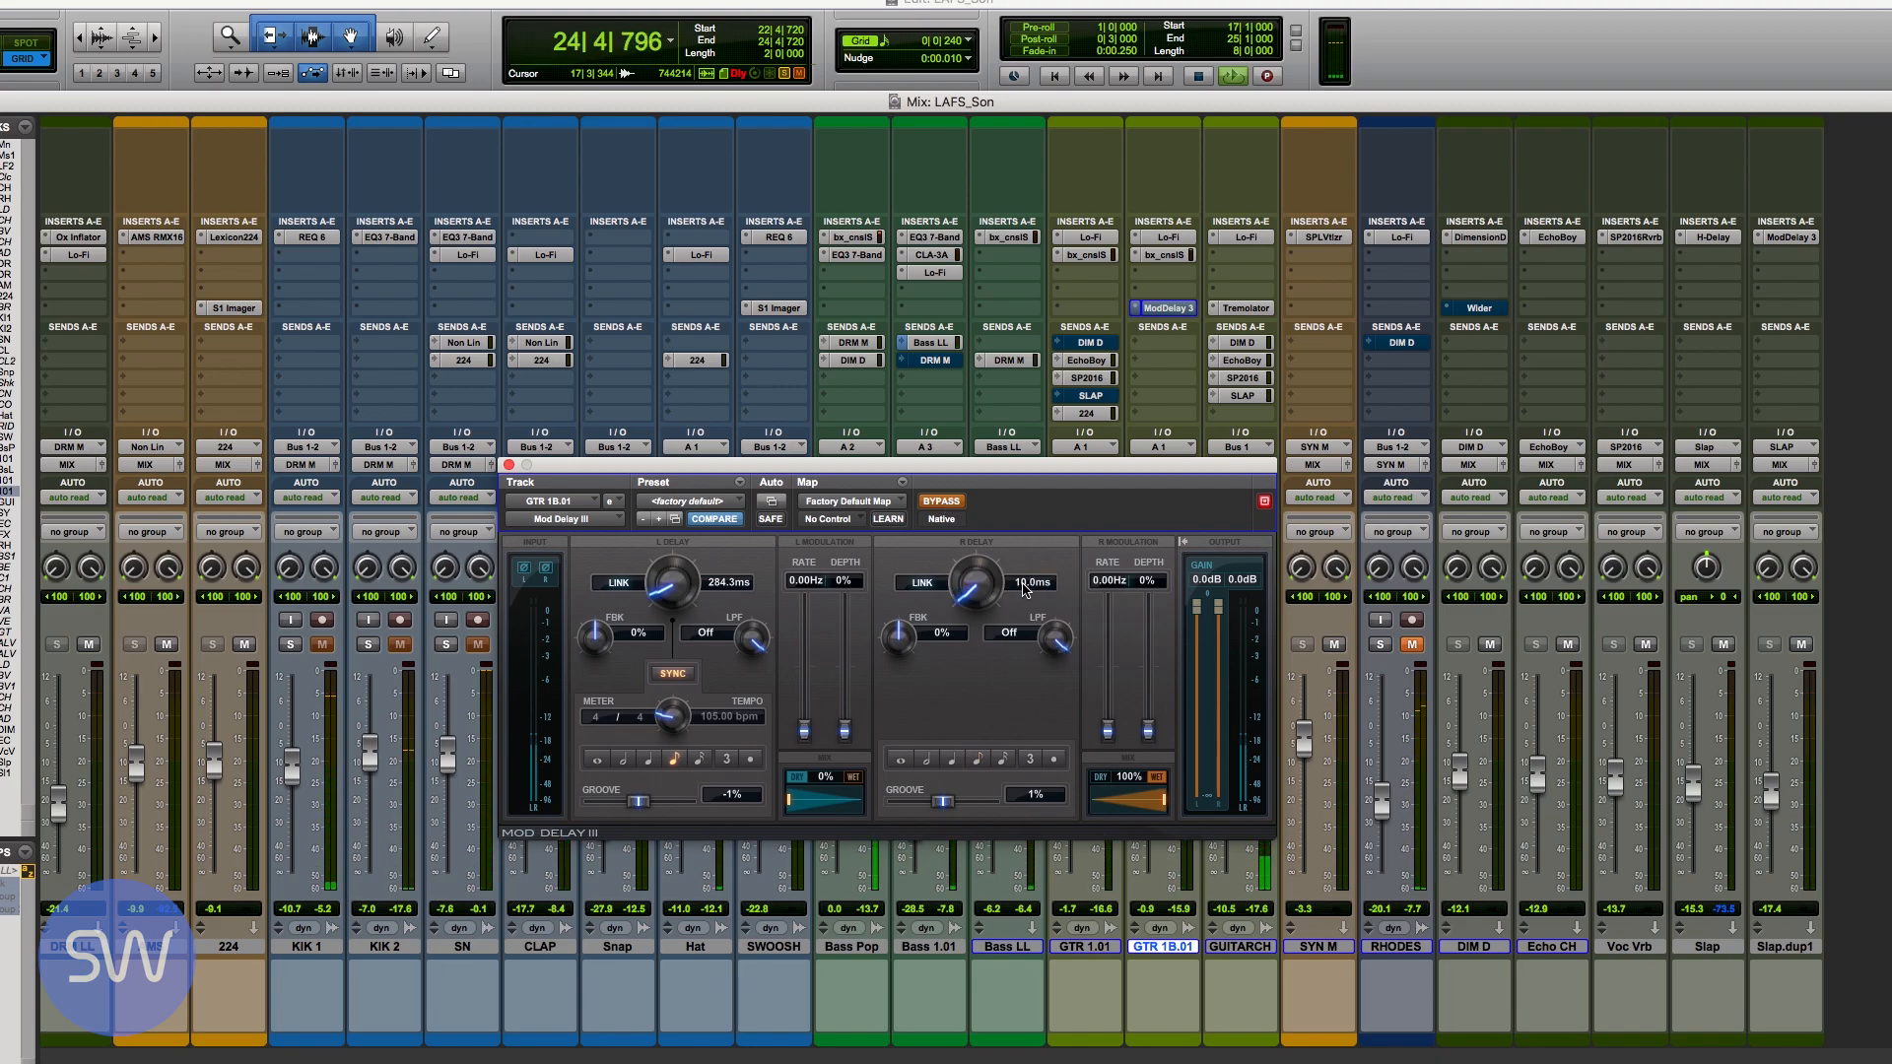
click(946, 503)
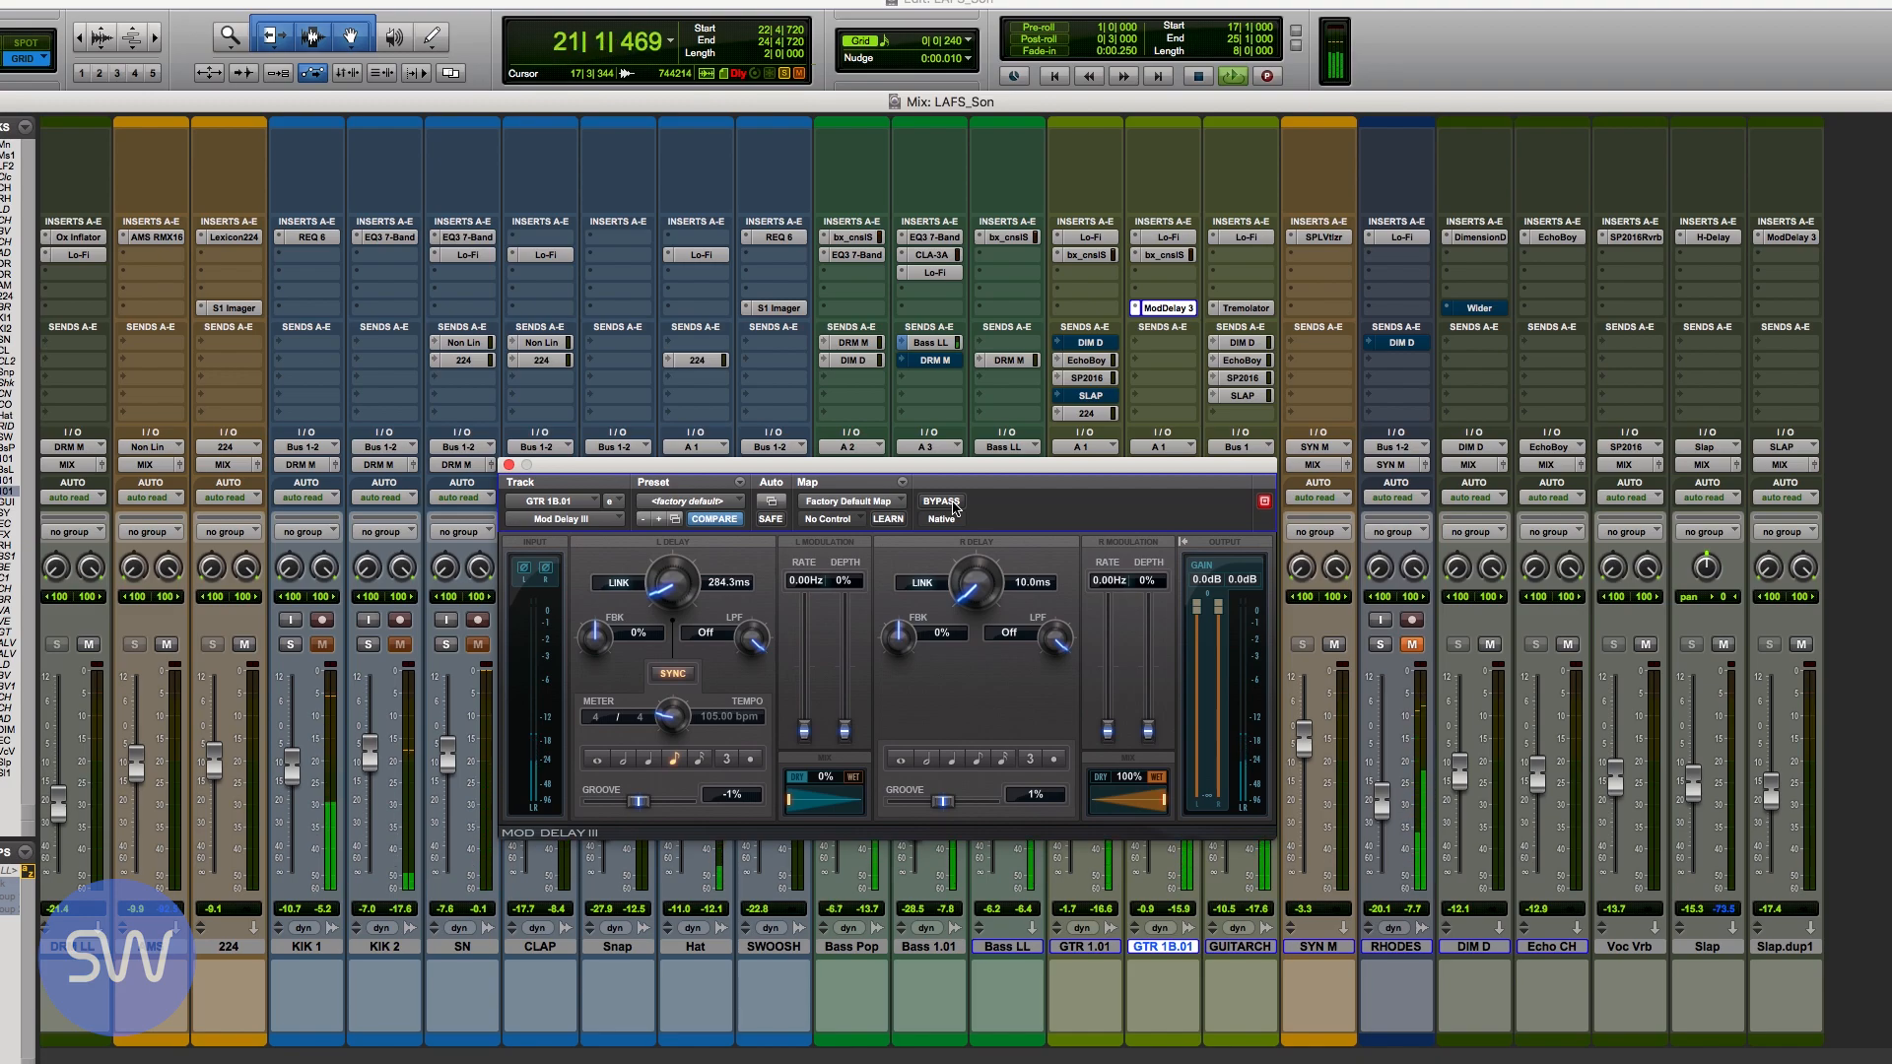
Step: Try right delay times of 8 ms and 20 ms in Mod Delay III during playback
click(1027, 584)
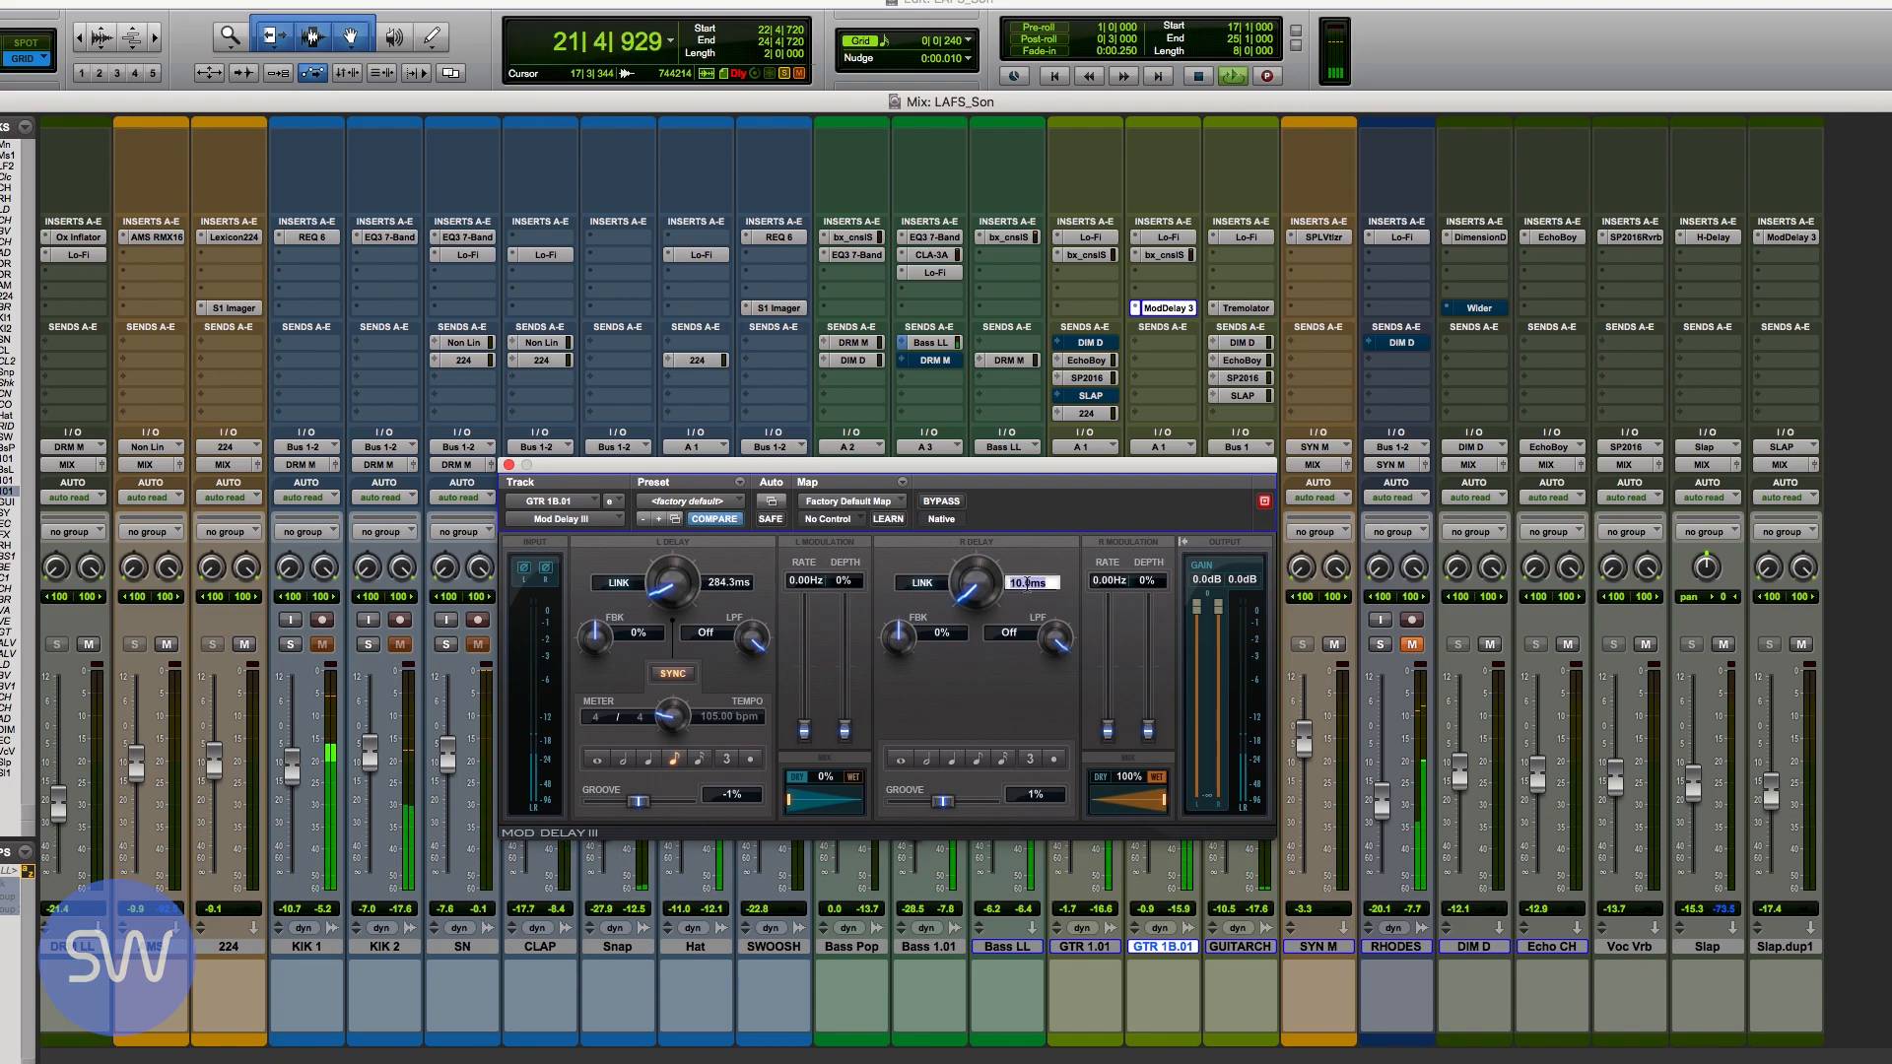
text(8)
key(Return)
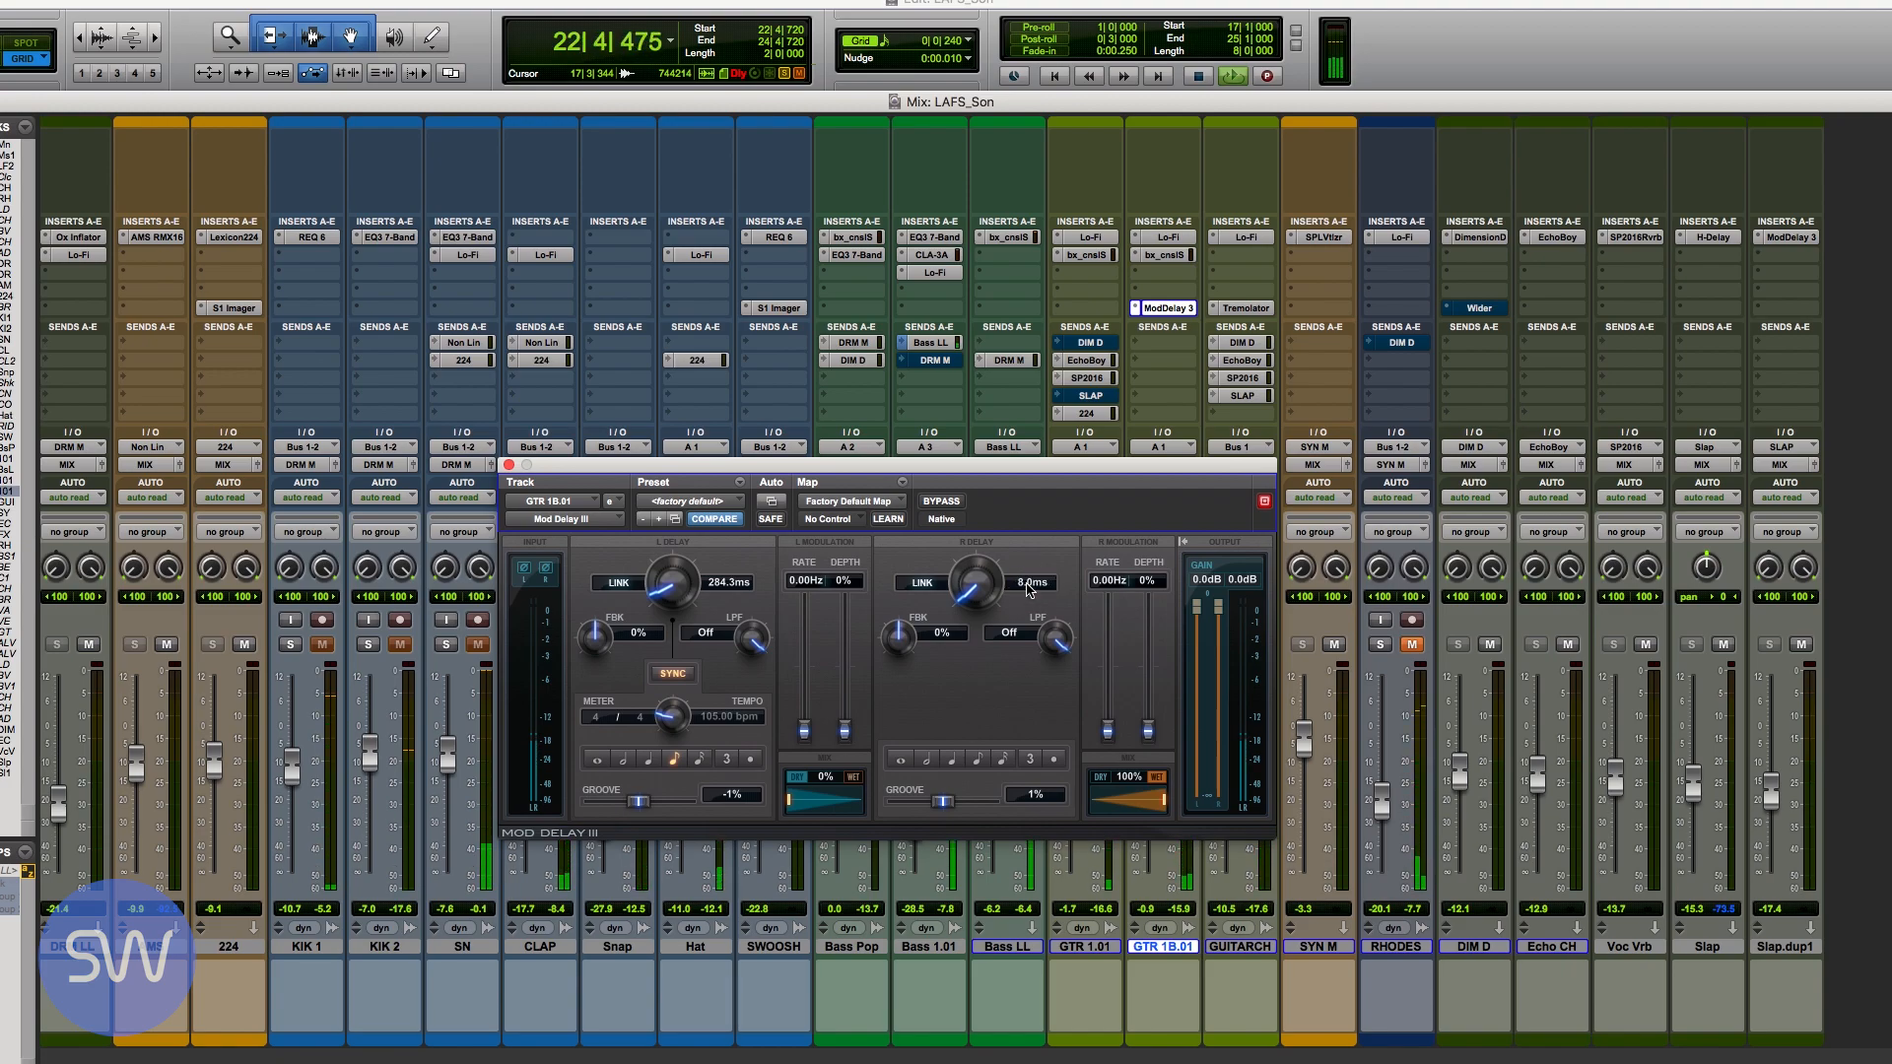
click(1027, 586)
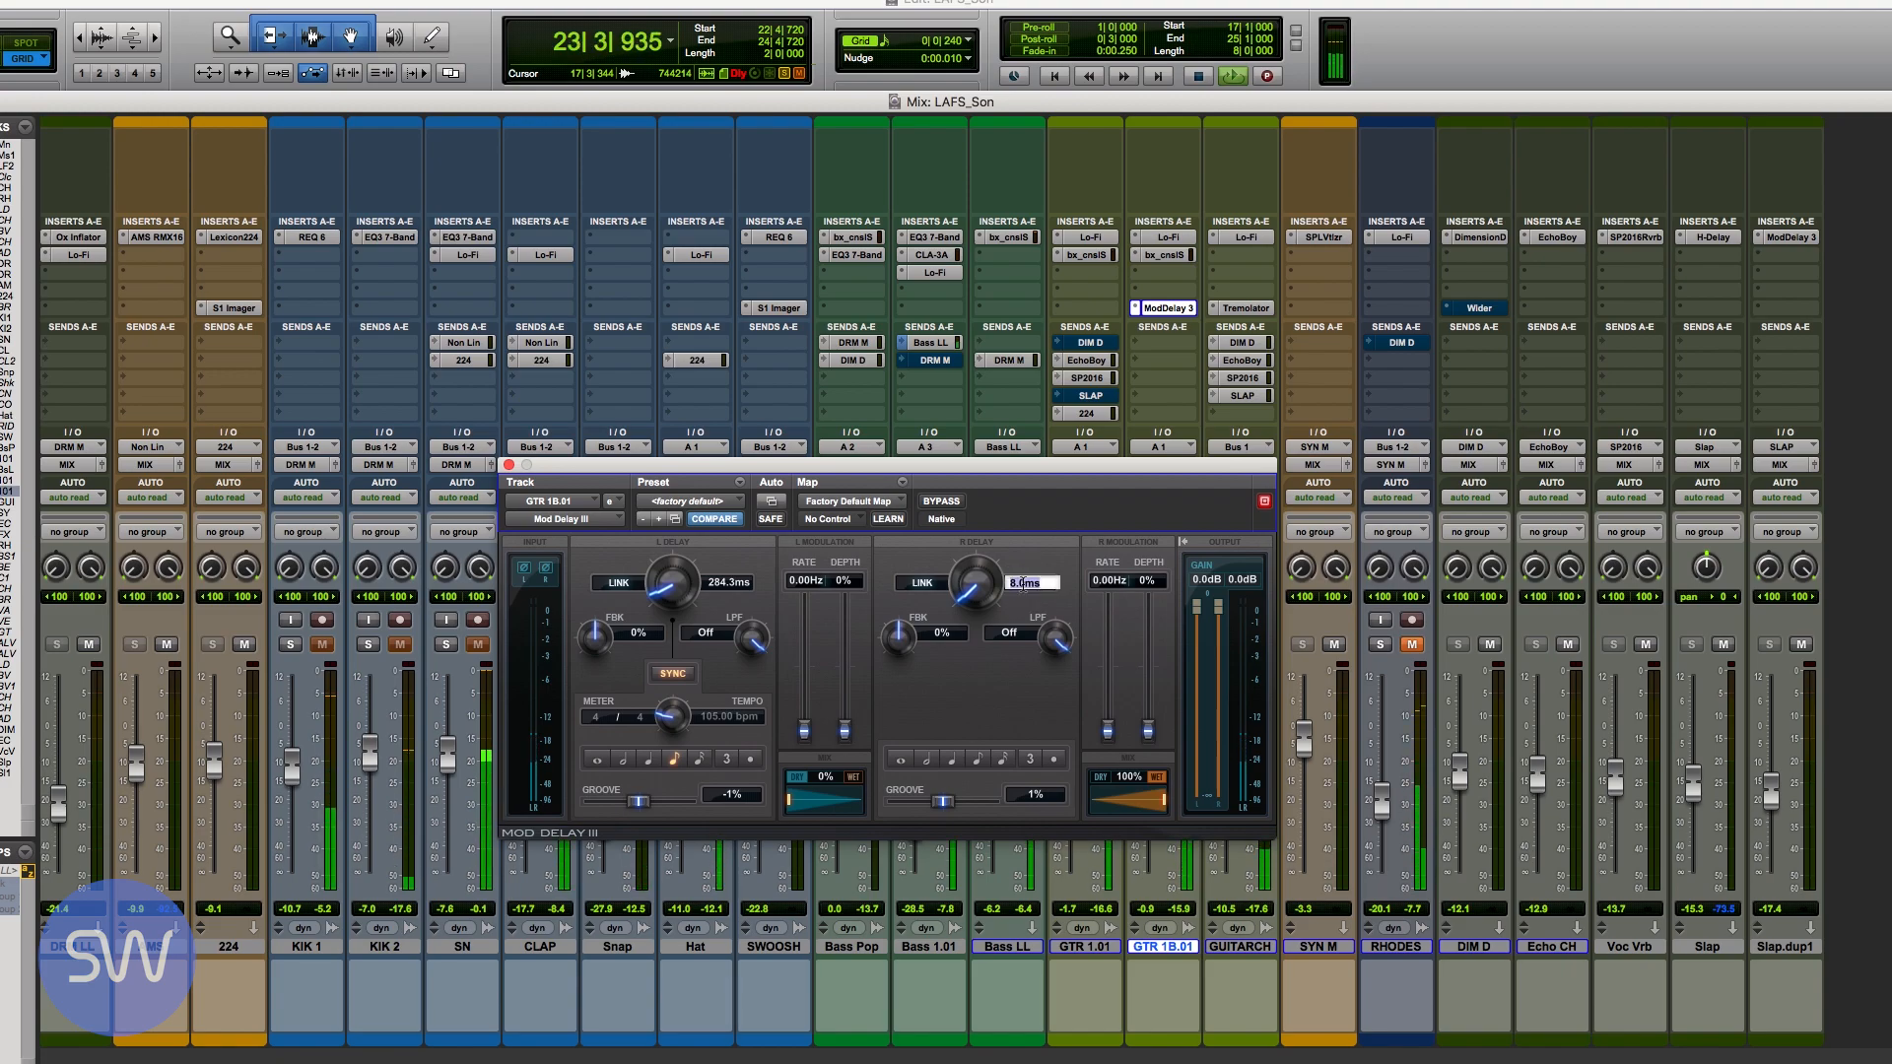
text(20)
key(Return)
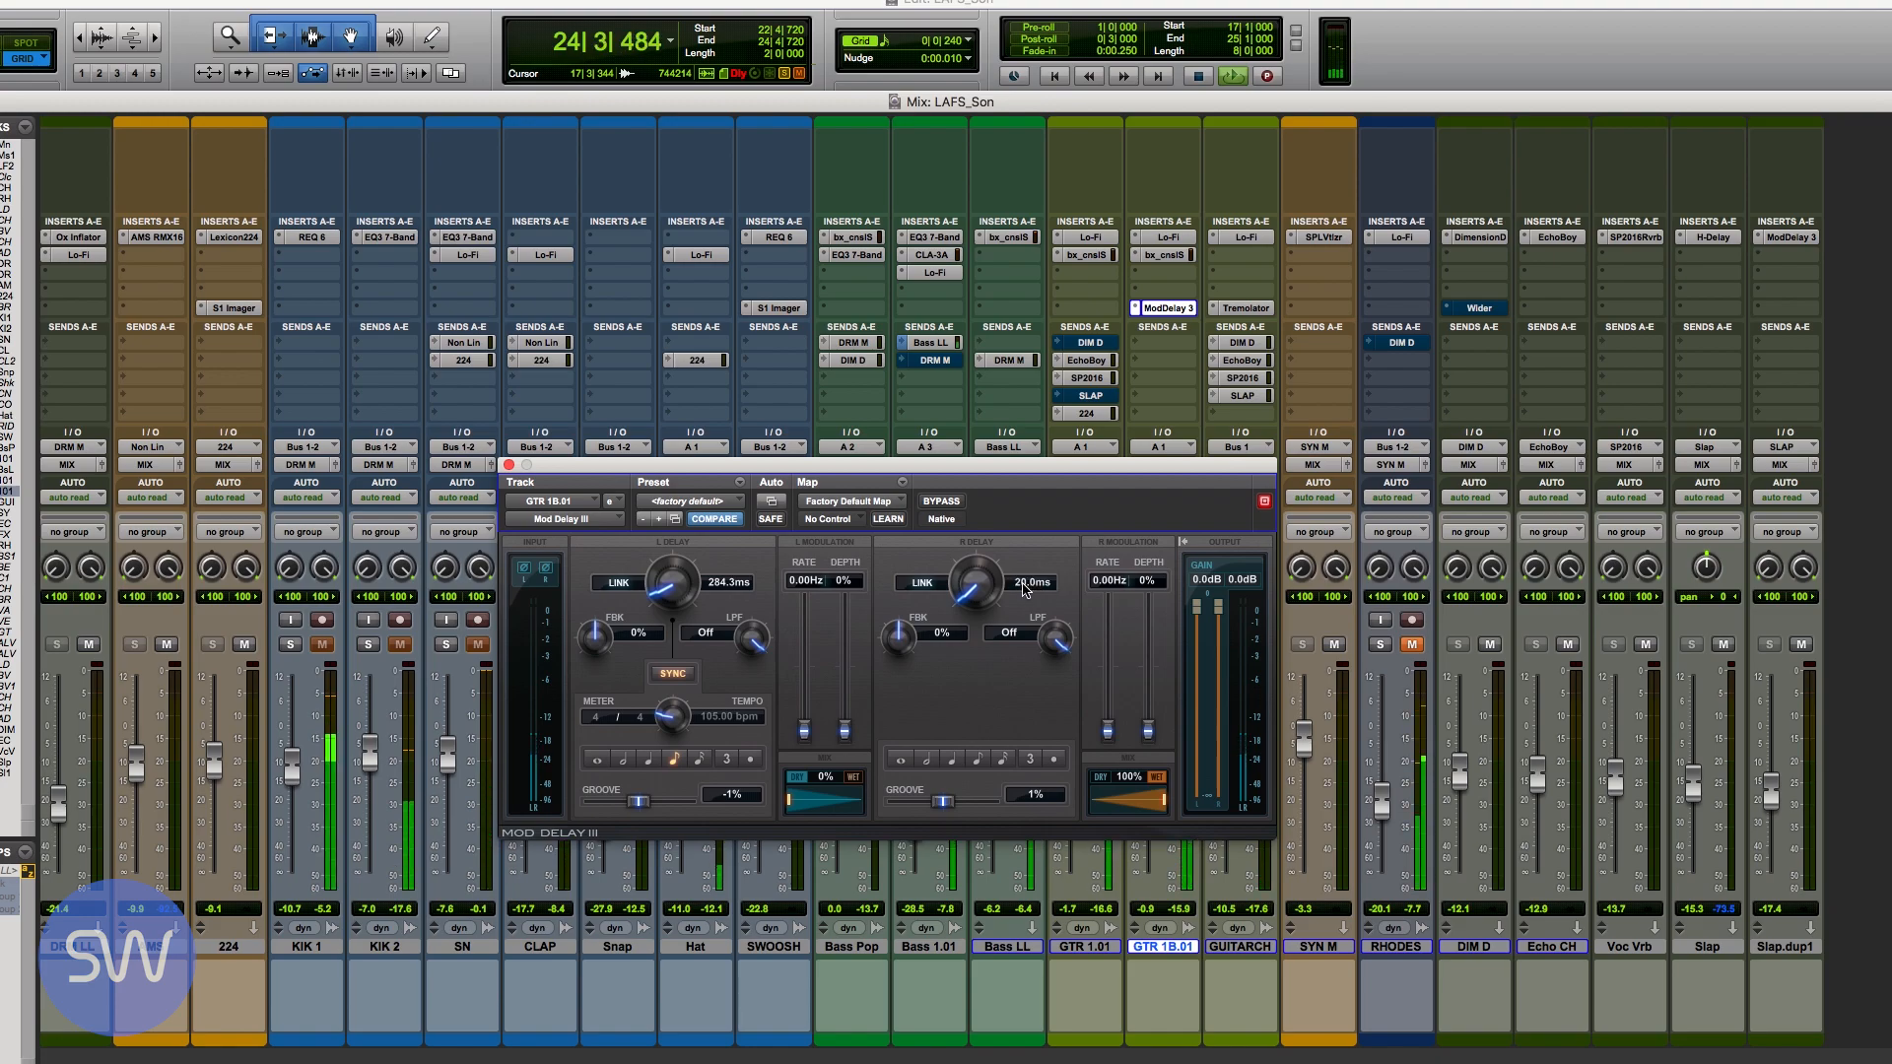
Step: Set the right delay time of Mod Delay III to 12 ms
click(1027, 586)
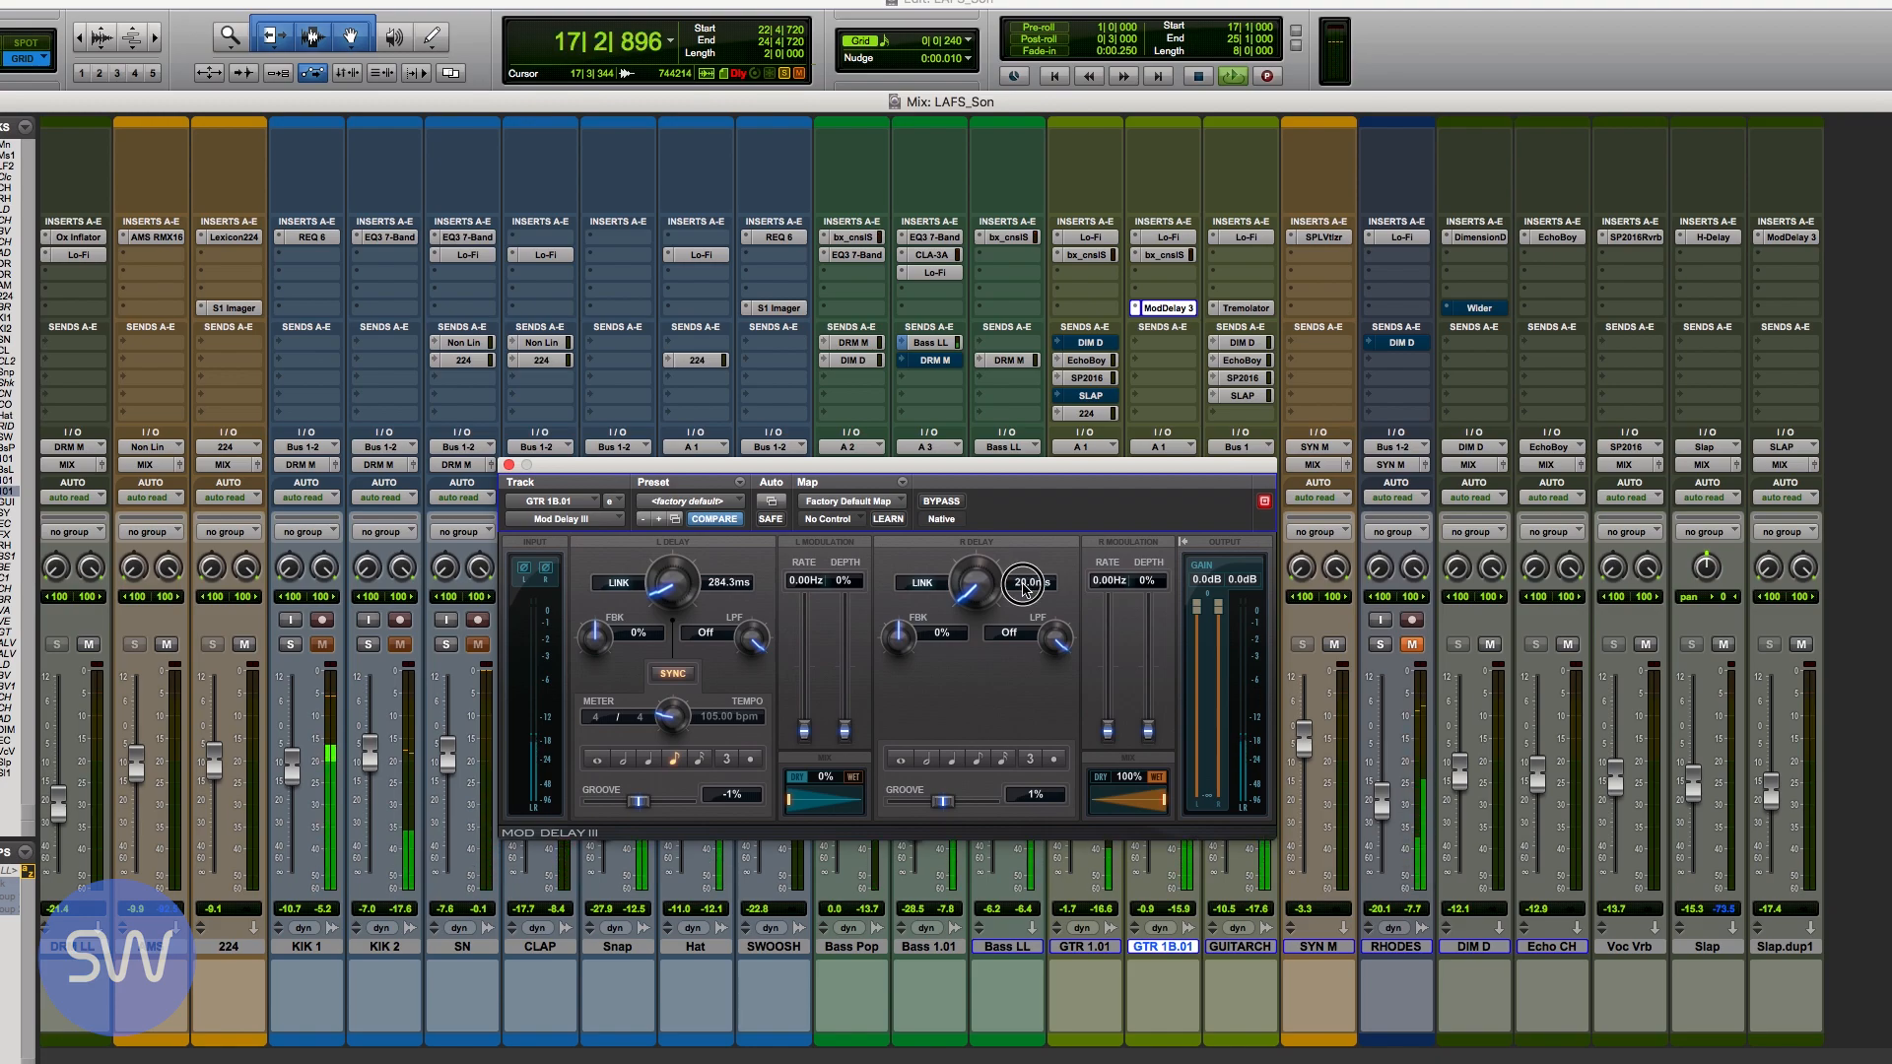
text(12)
key(Return)
Step: Unsolo GTR 1B.01, compare Mod Delay III bypassed and active in the full mix, and stop playback with it active
click(449, 655)
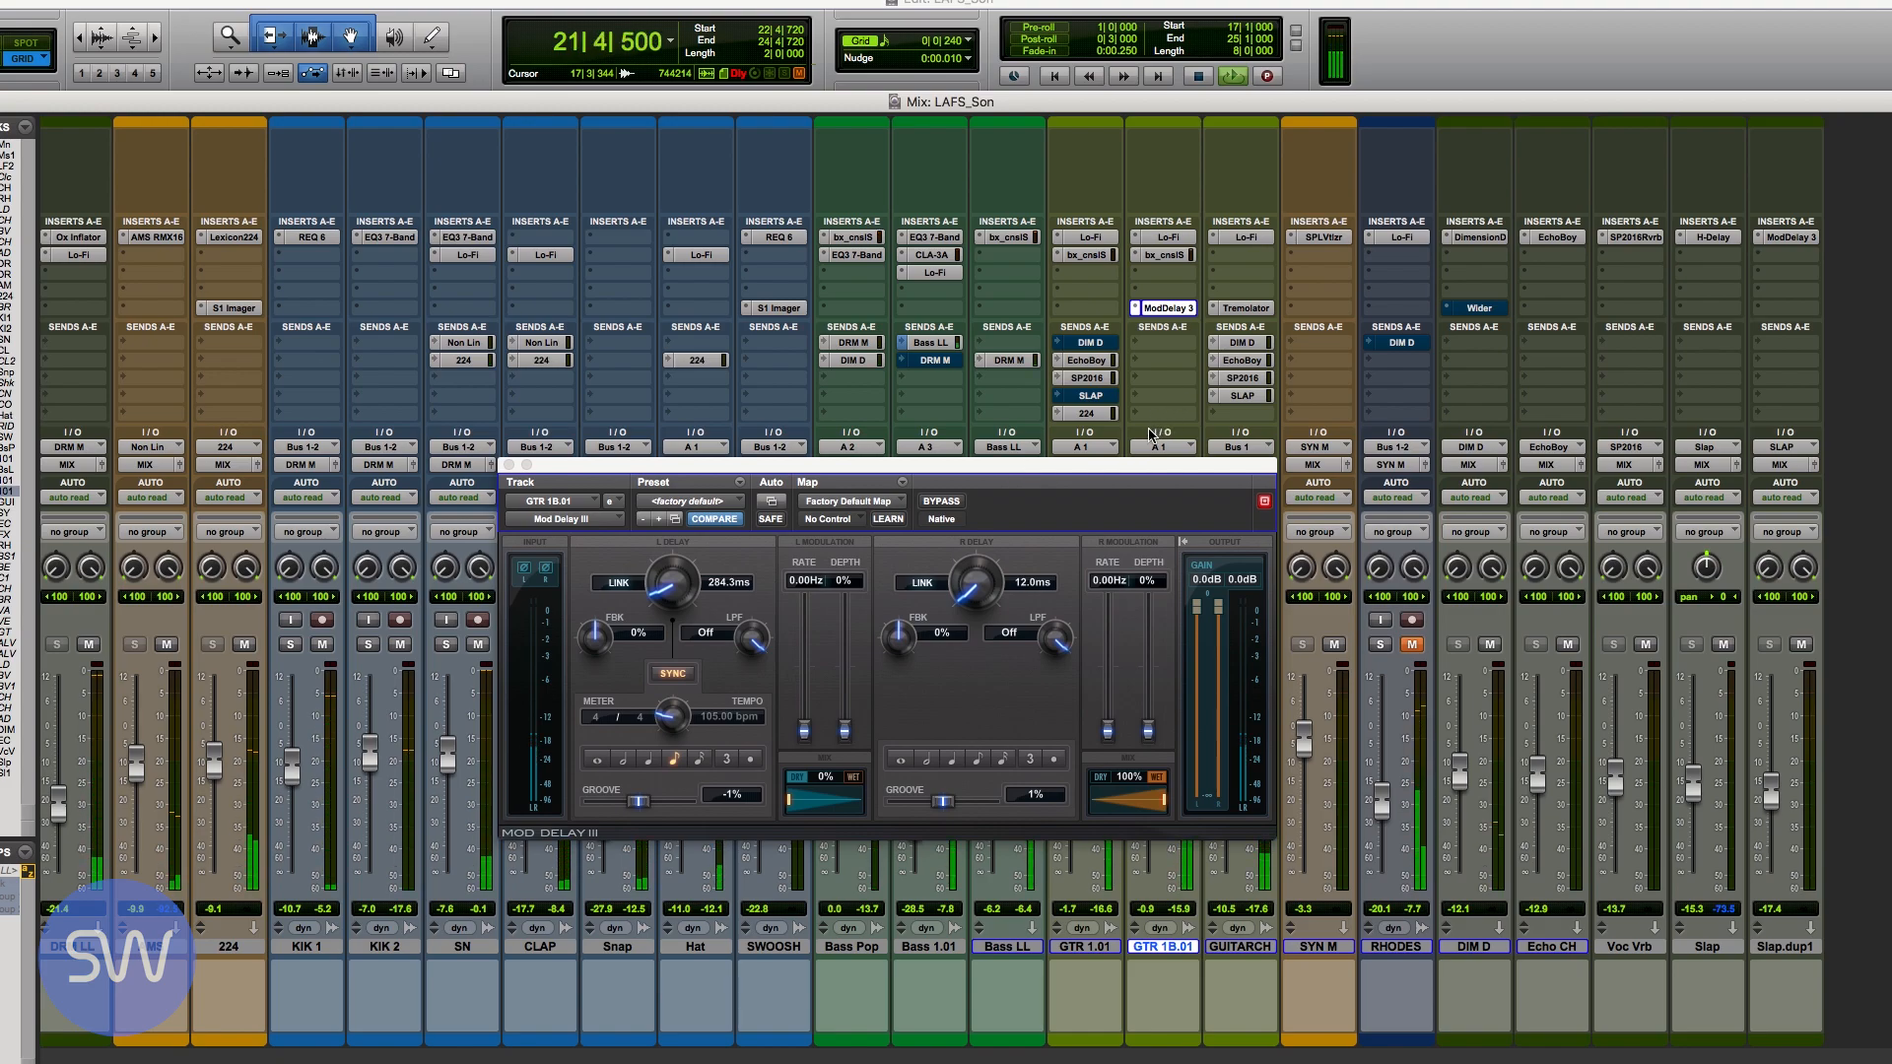
click(941, 503)
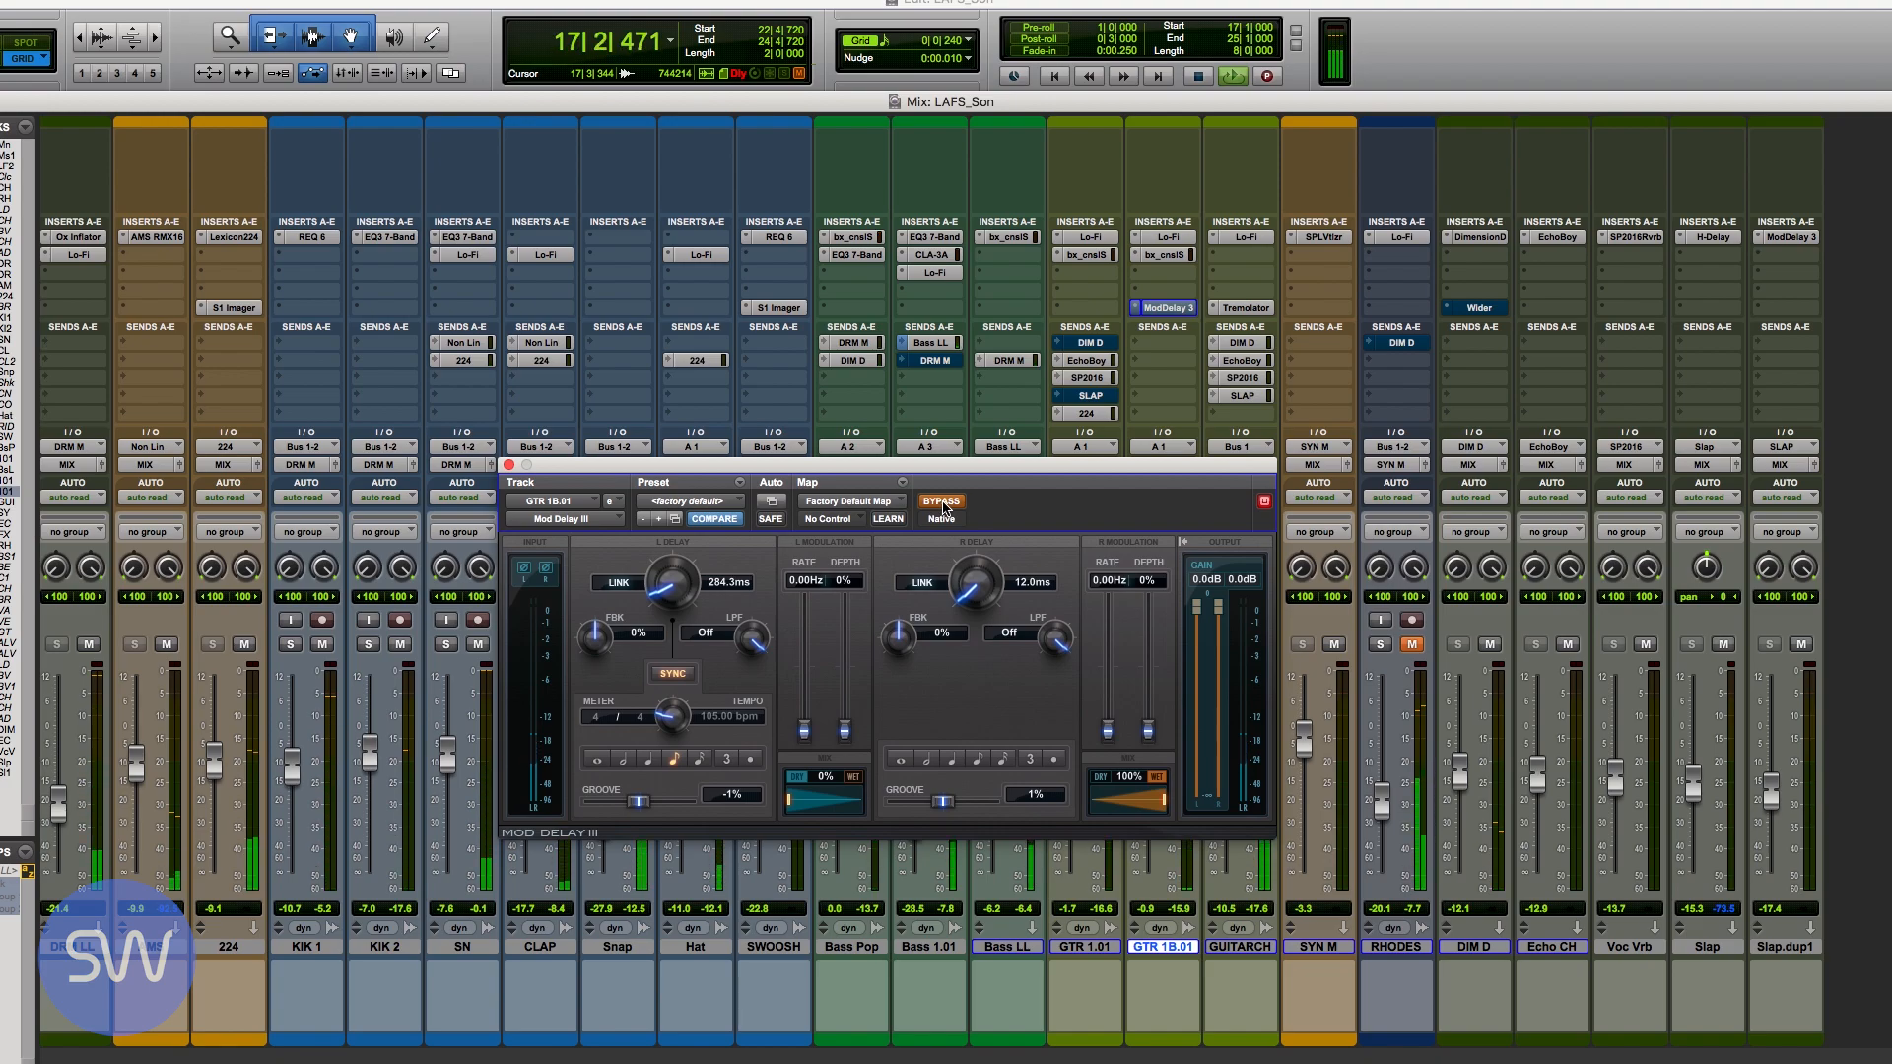
click(944, 506)
key(space)
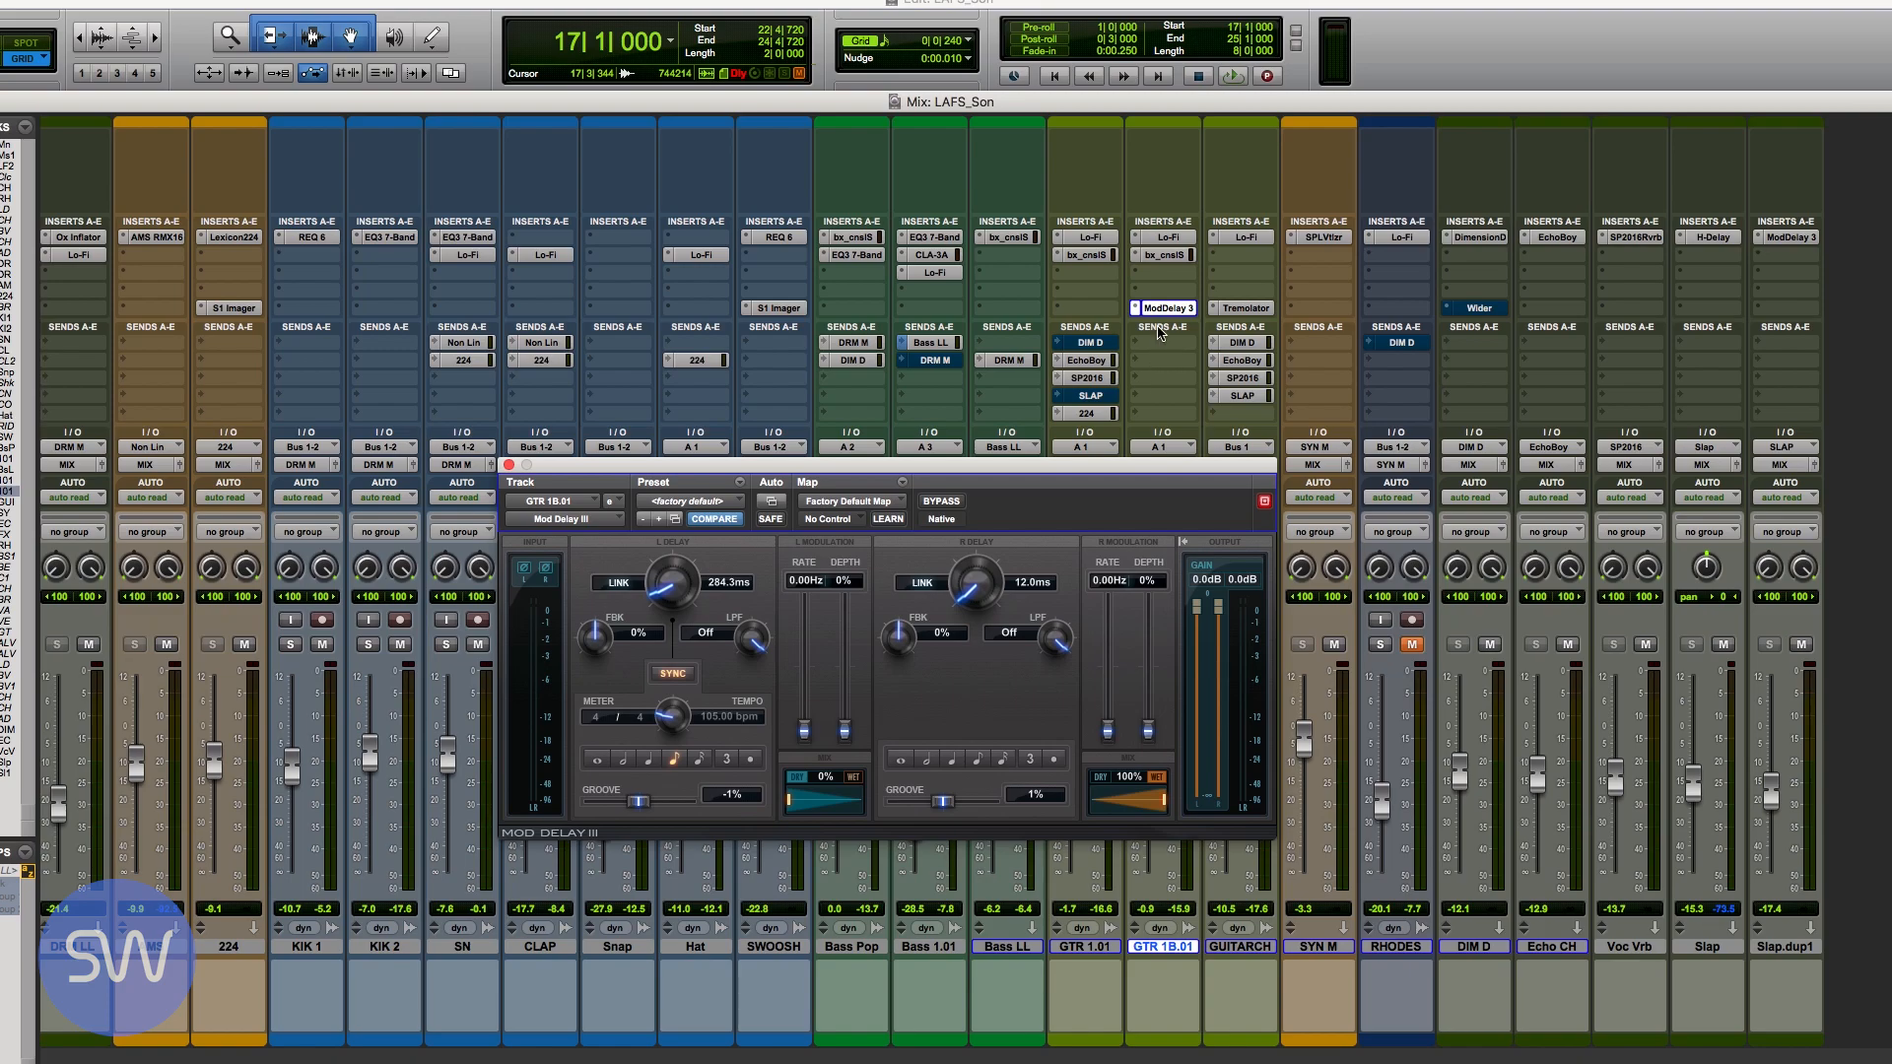
Step: During playback, audition the stereo-section LMF, HMF and HF bands of bx_digital V3 on Master 1, setting HMF to 2.02 kHz and HF to 24.65 kHz
key(space)
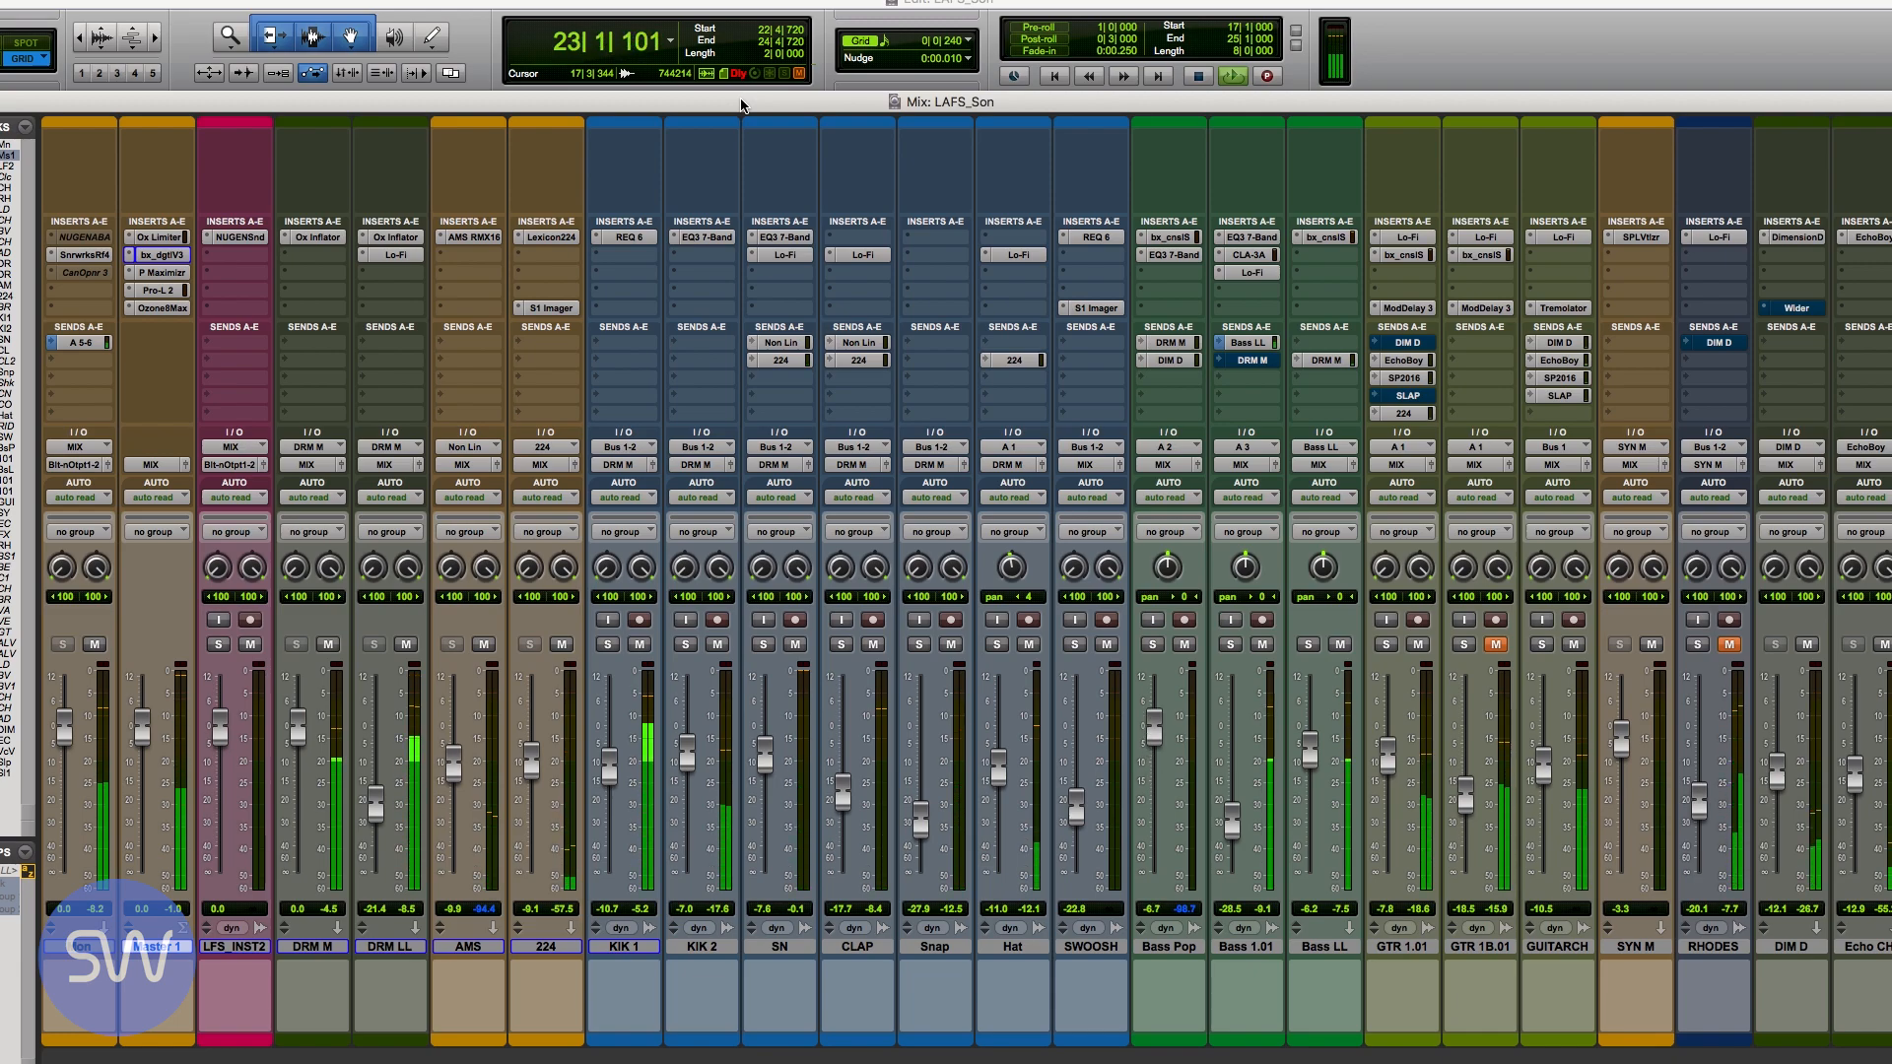
click(158, 258)
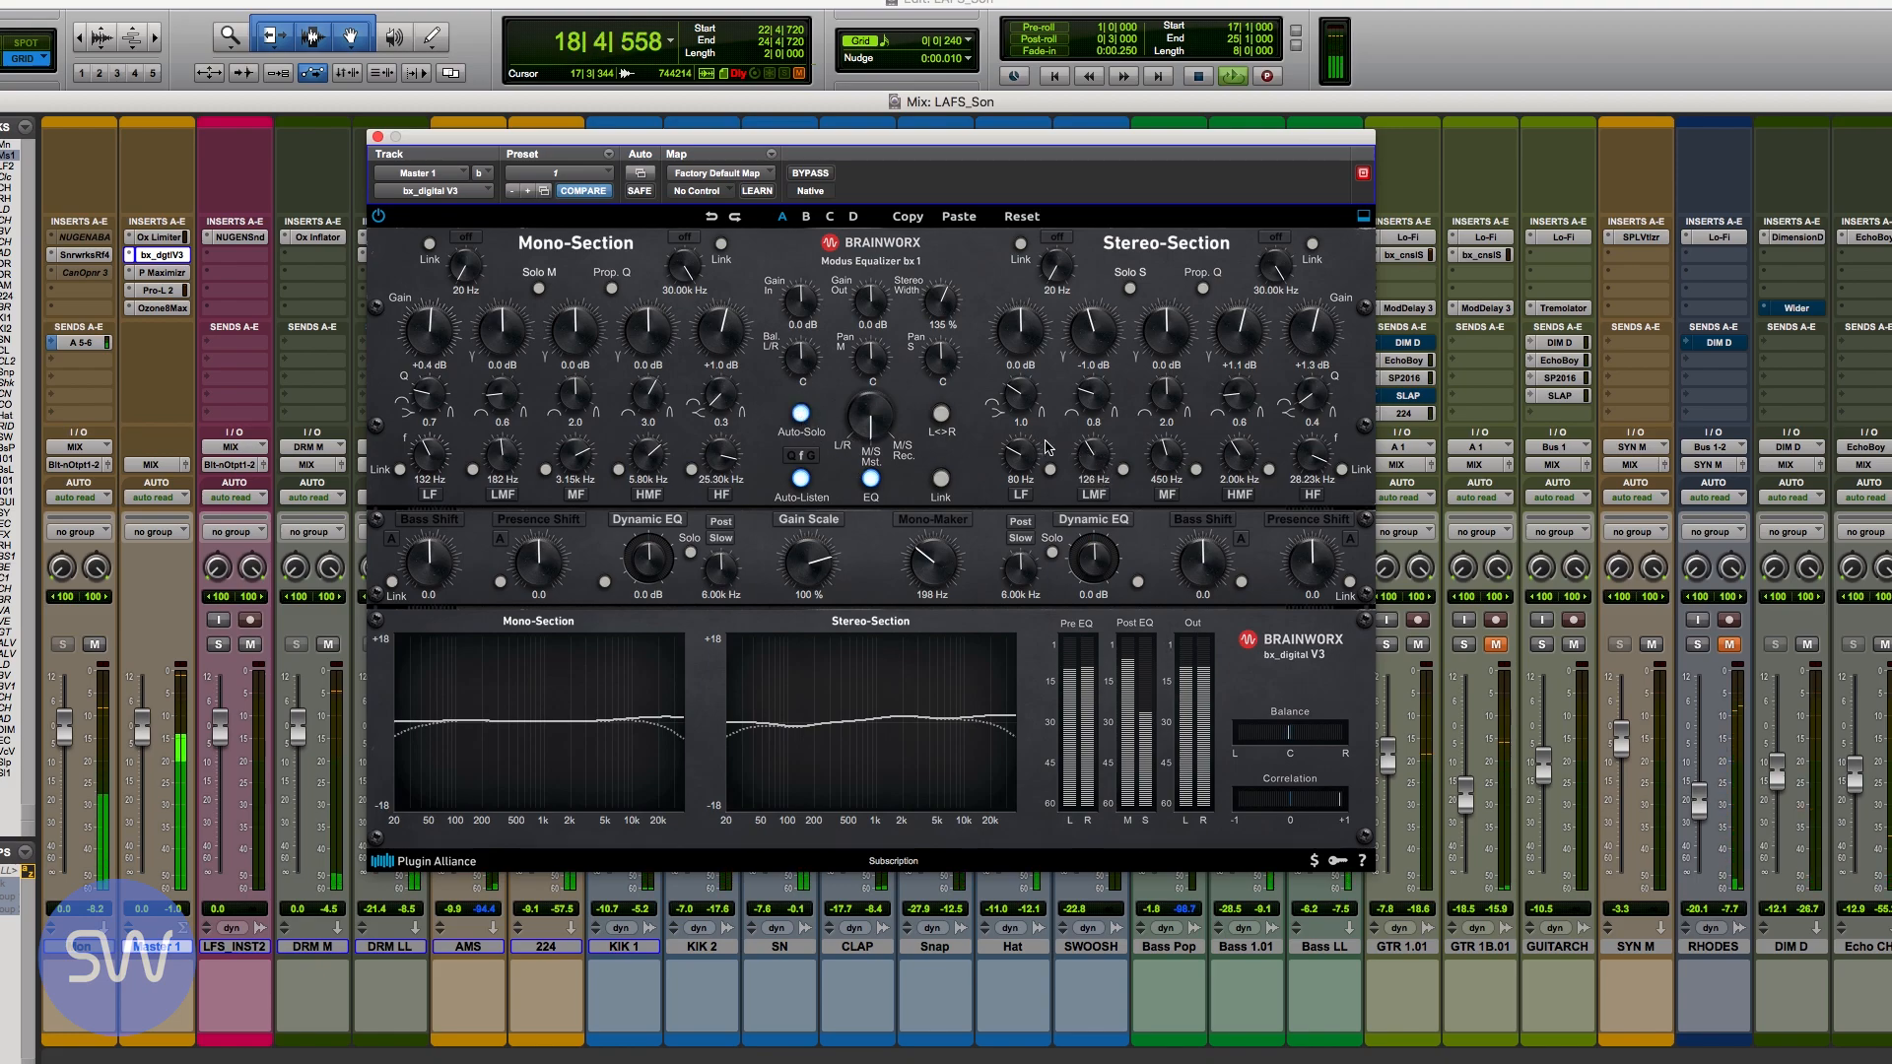
click(1101, 467)
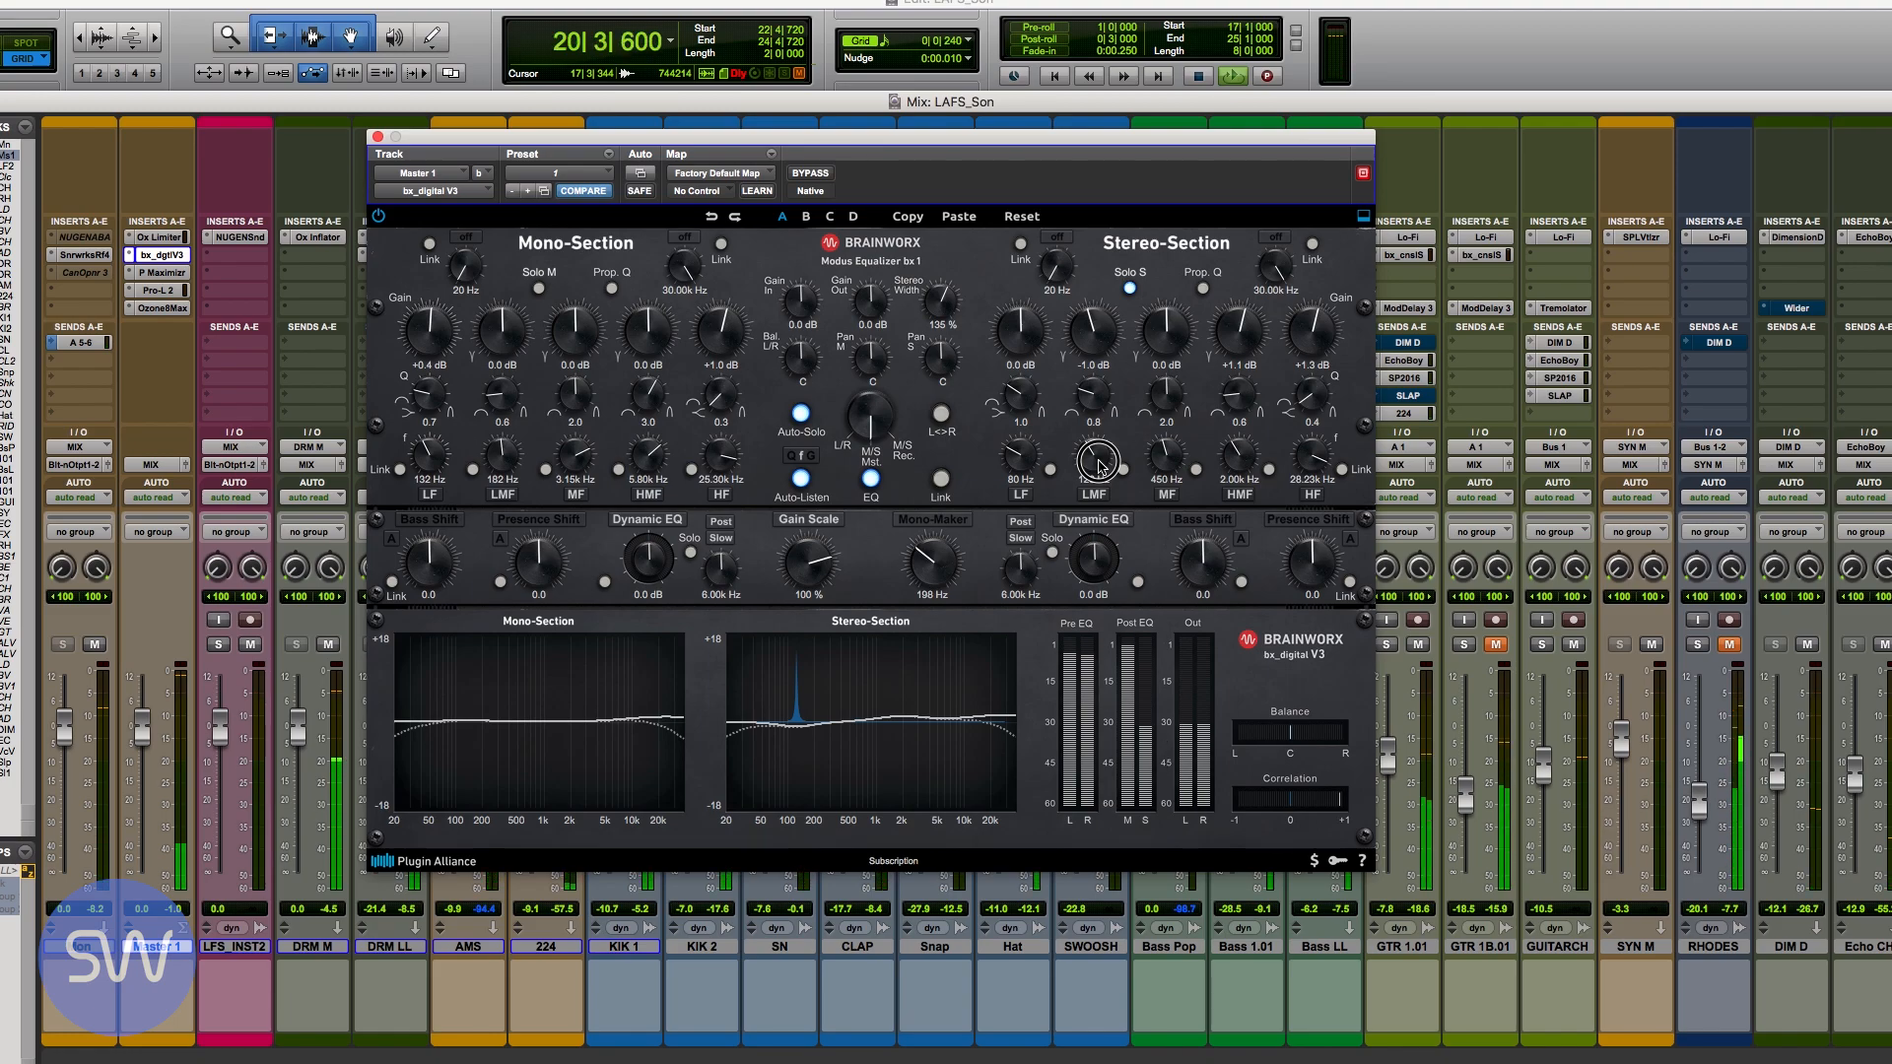
drag(1101, 468, 1103, 467)
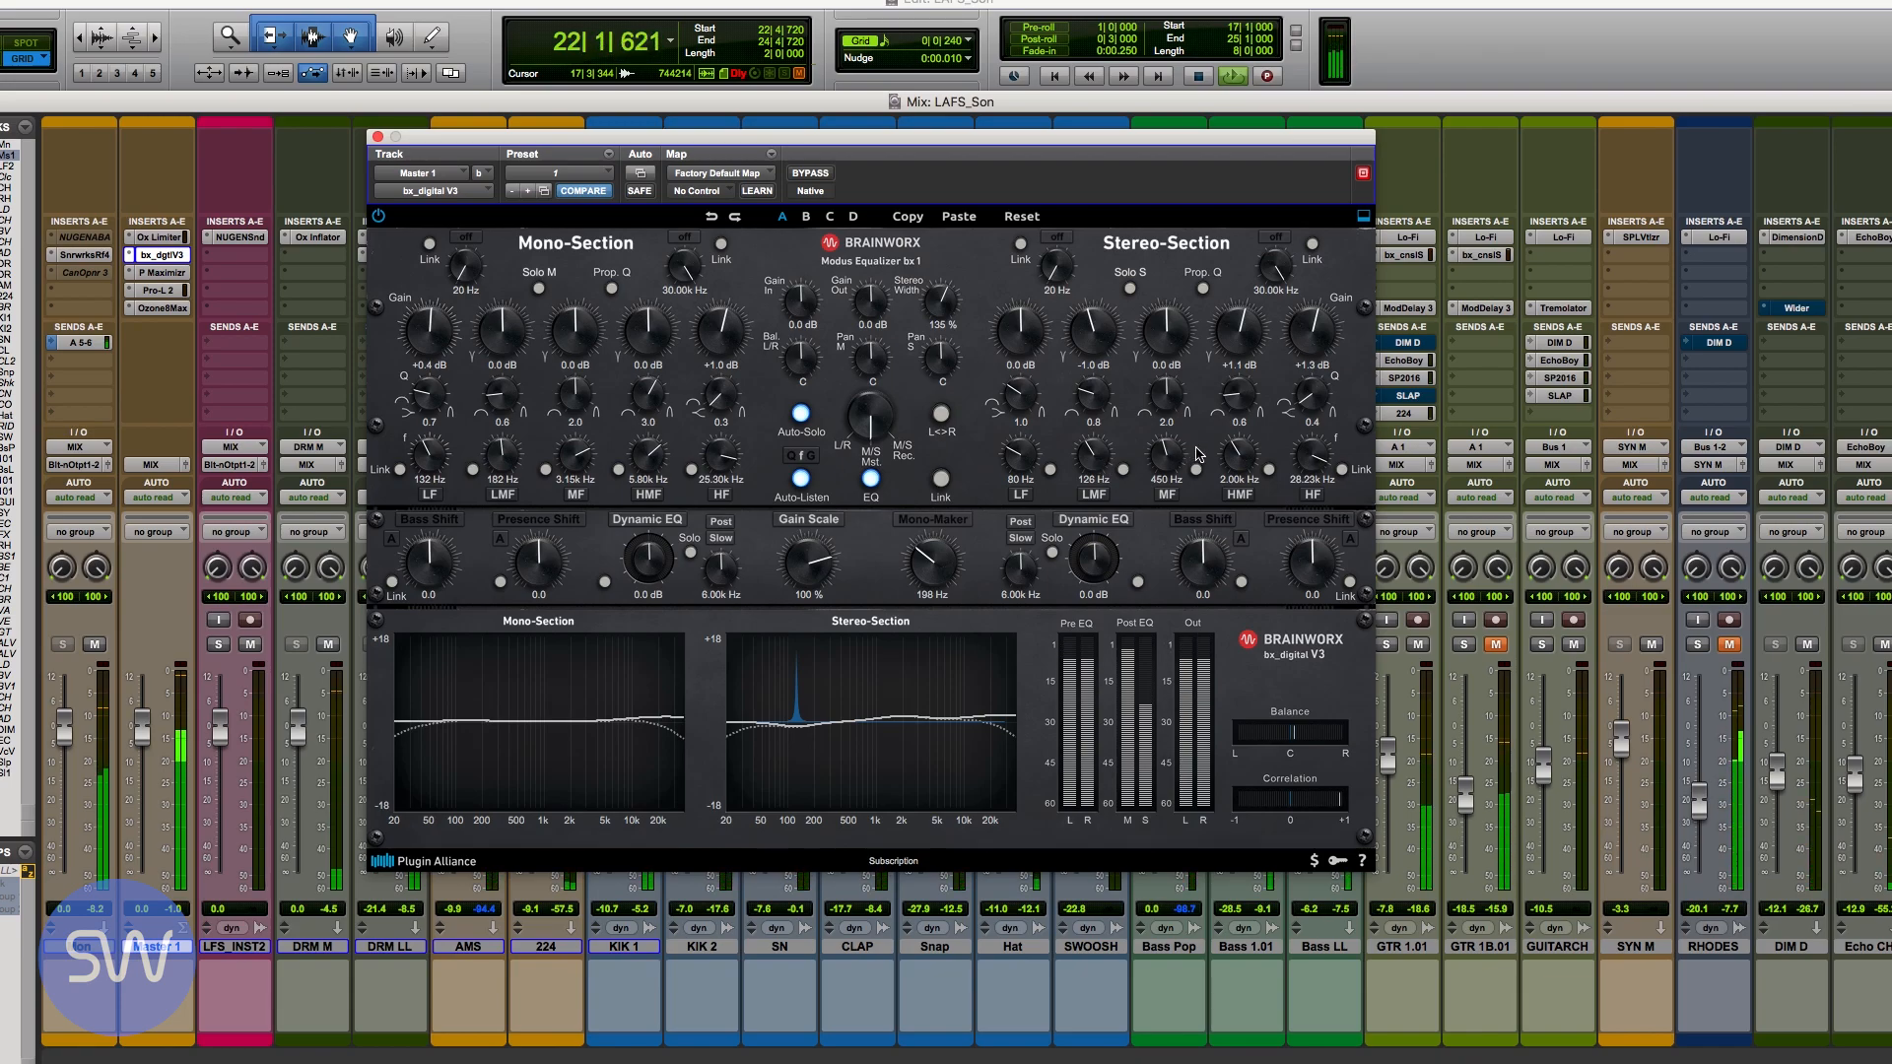
click(1234, 460)
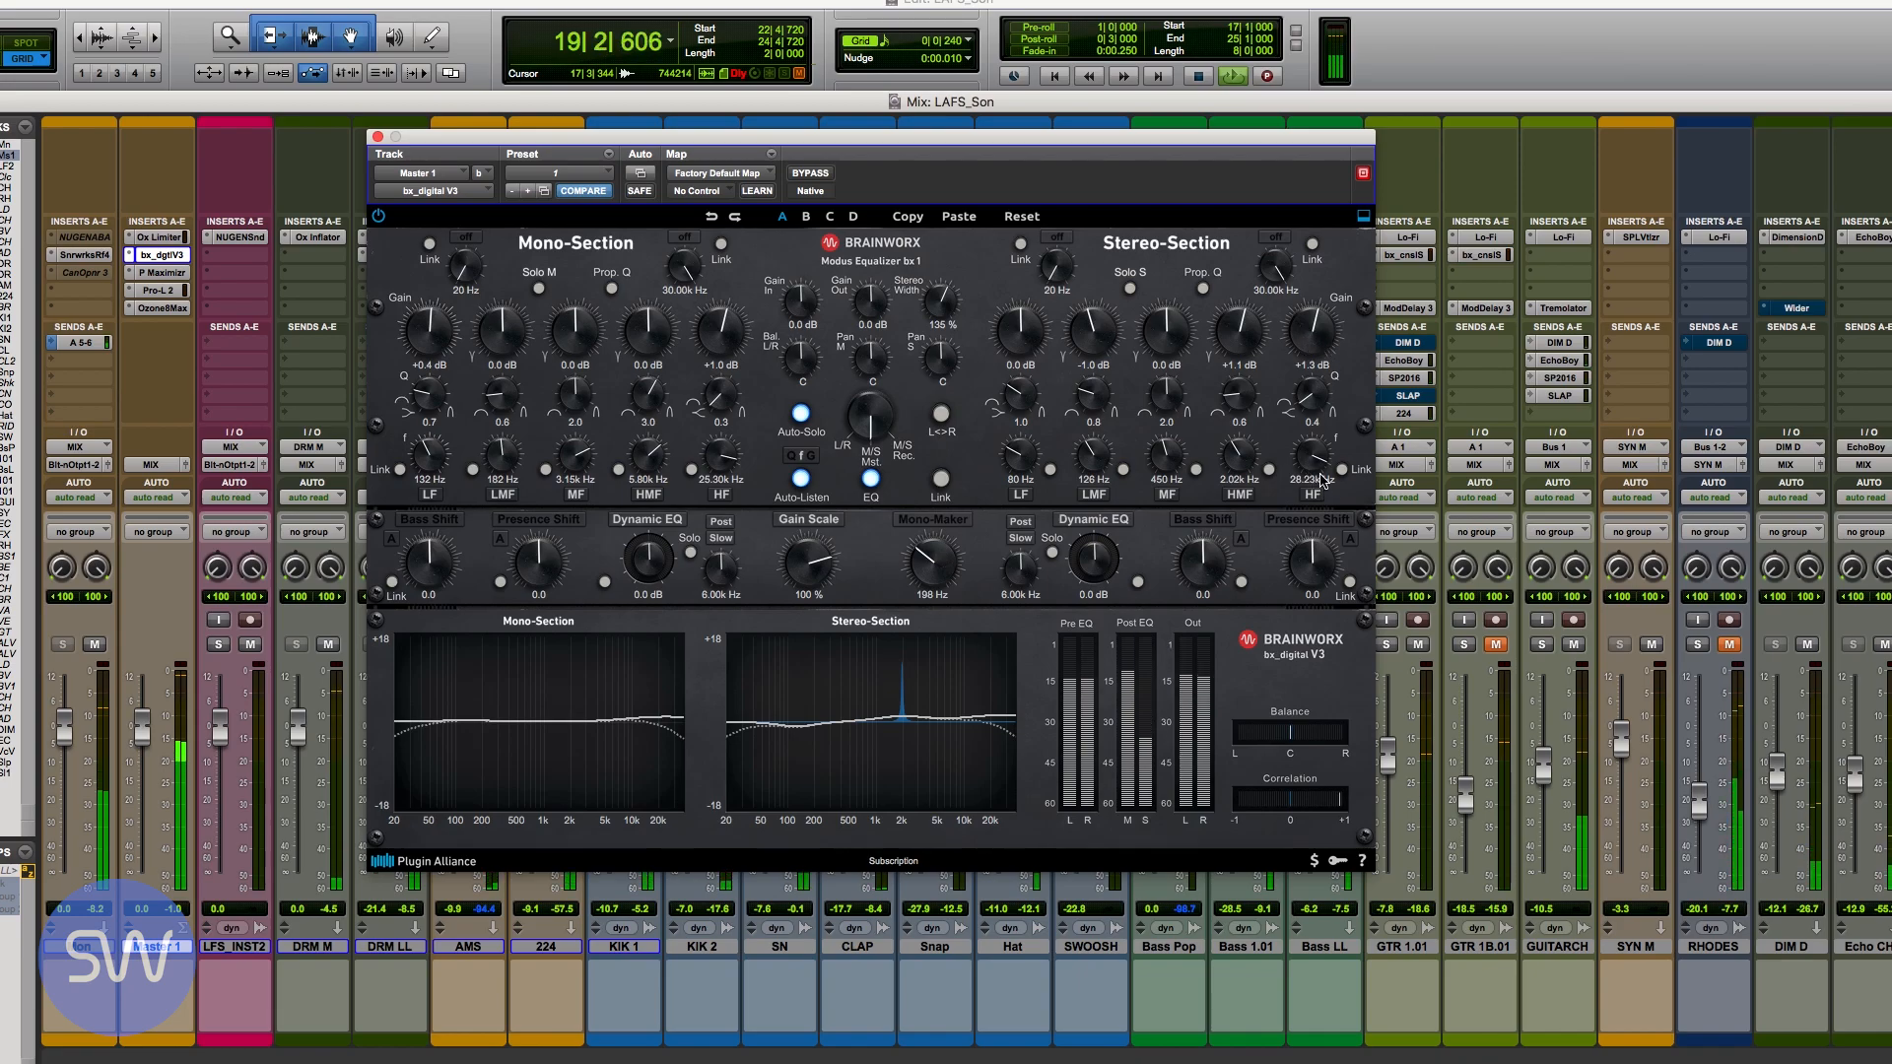
drag(1322, 480, 1309, 471)
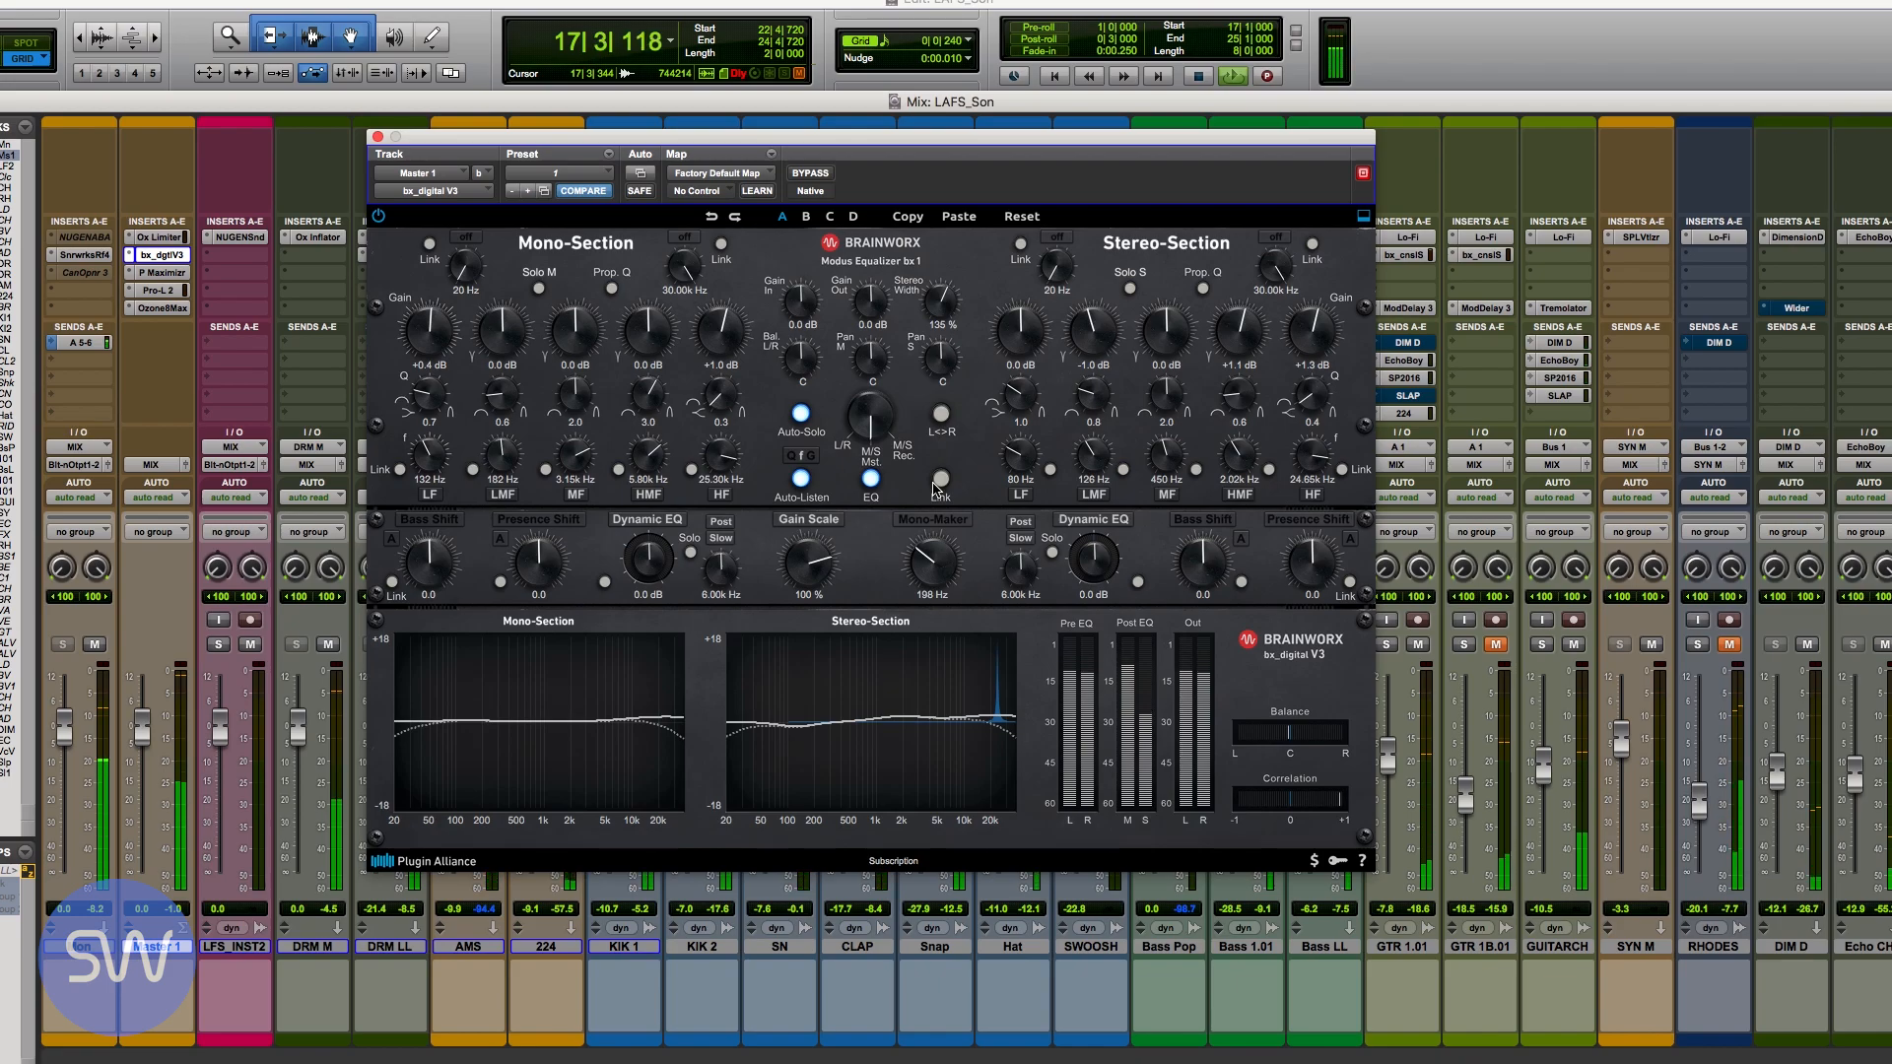
Step: Compare the master mix with the bx_digital V3 EQ off and on, leaving the EQ on
click(872, 481)
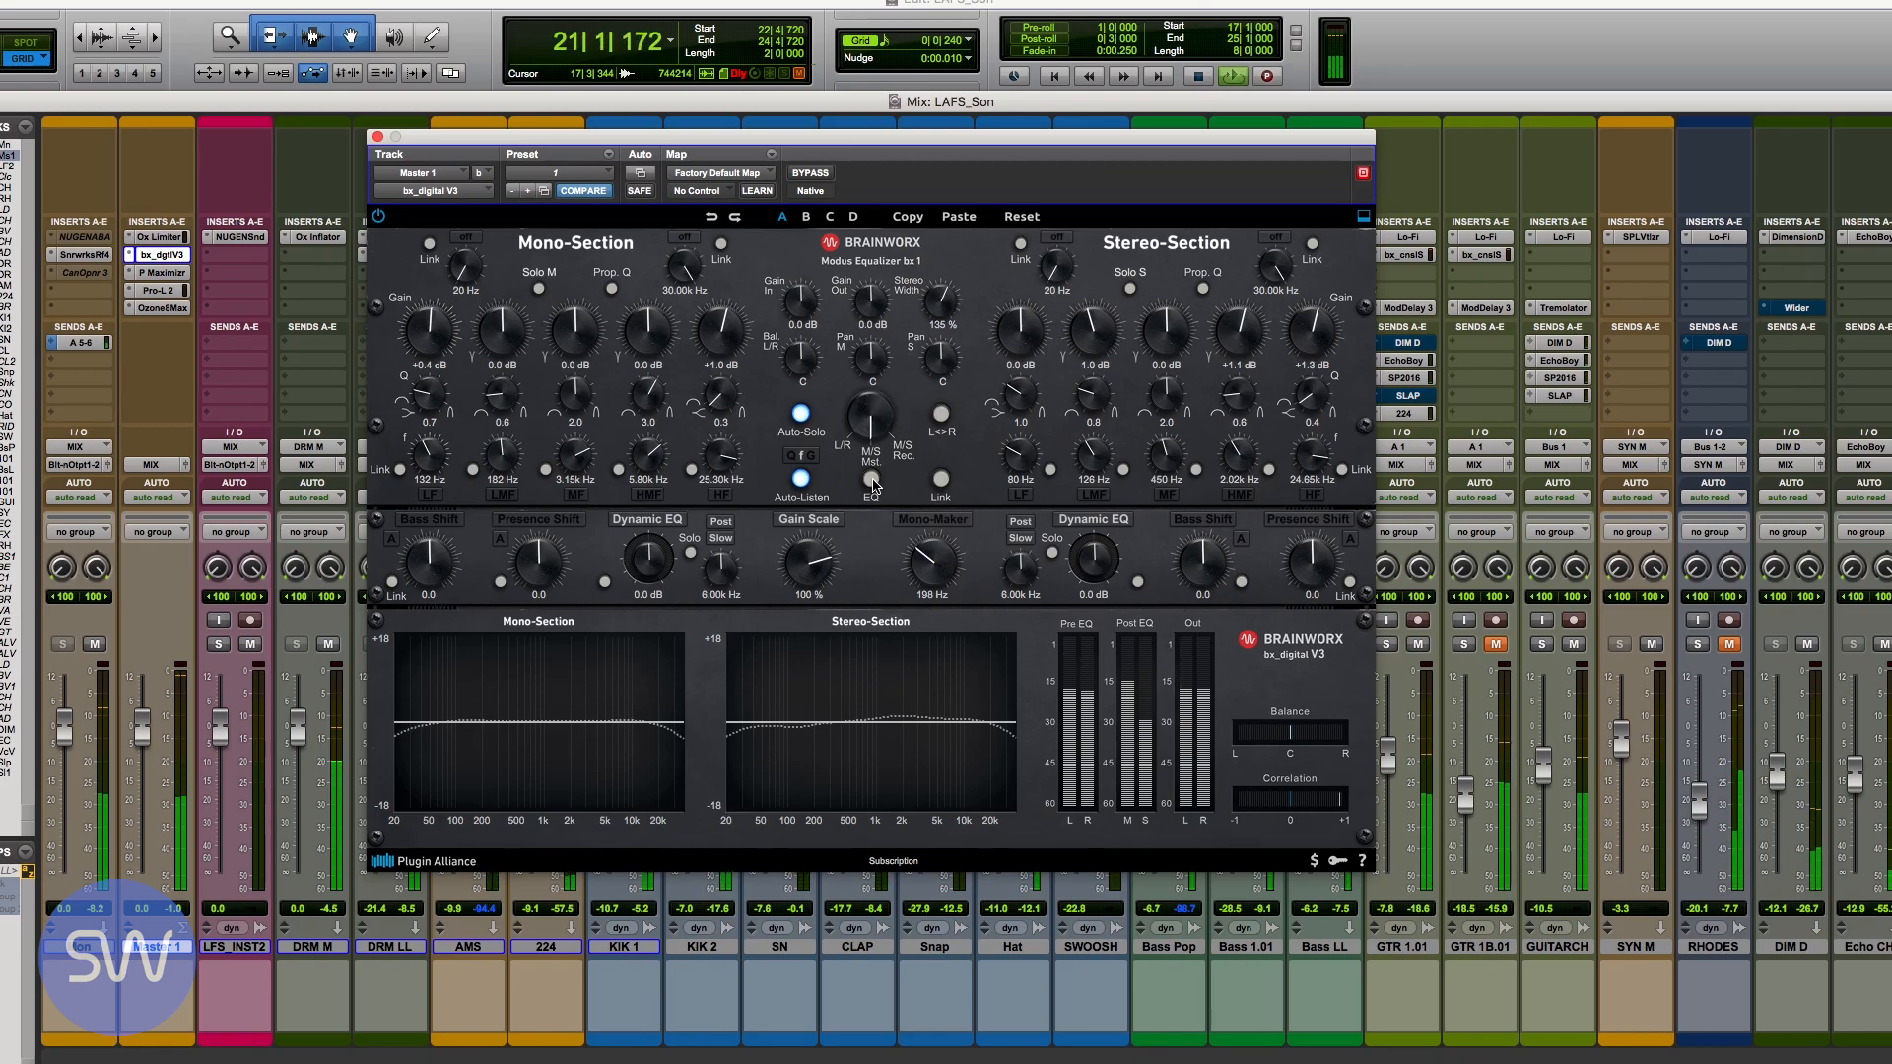
click(873, 480)
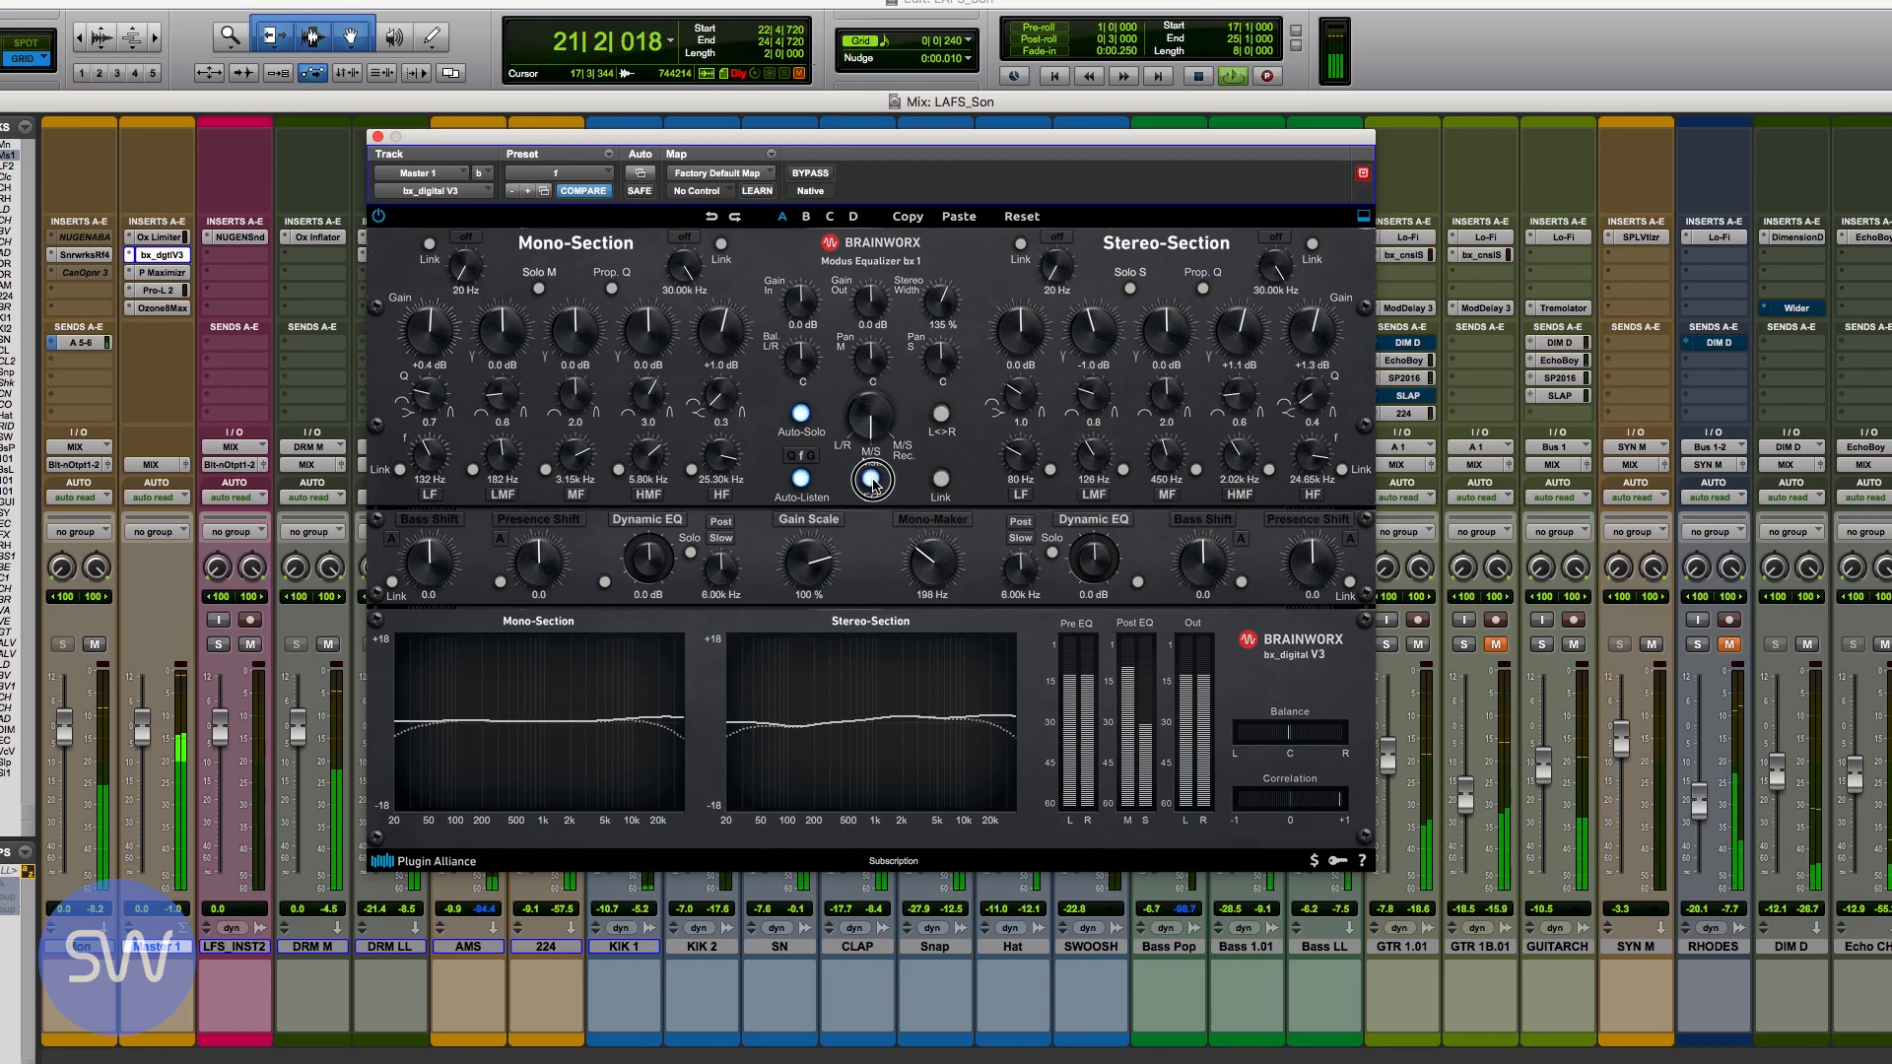
click(871, 480)
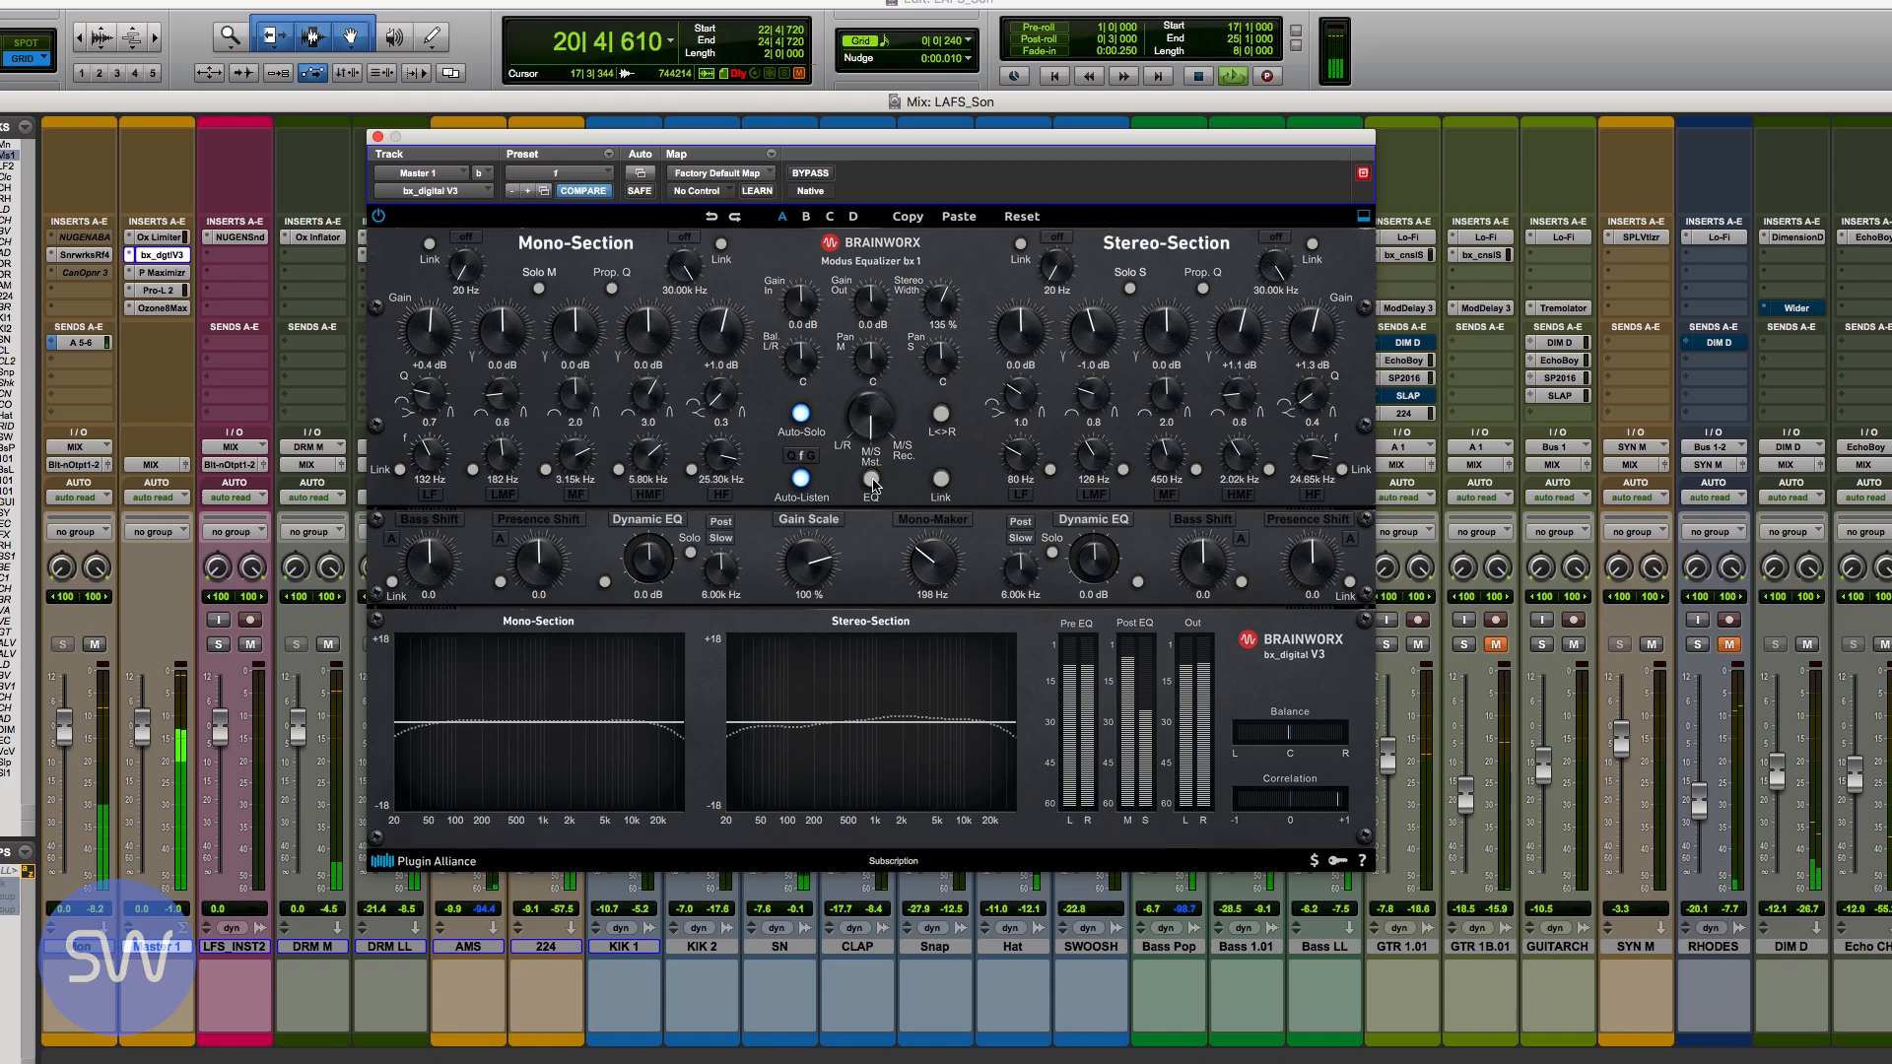
click(871, 480)
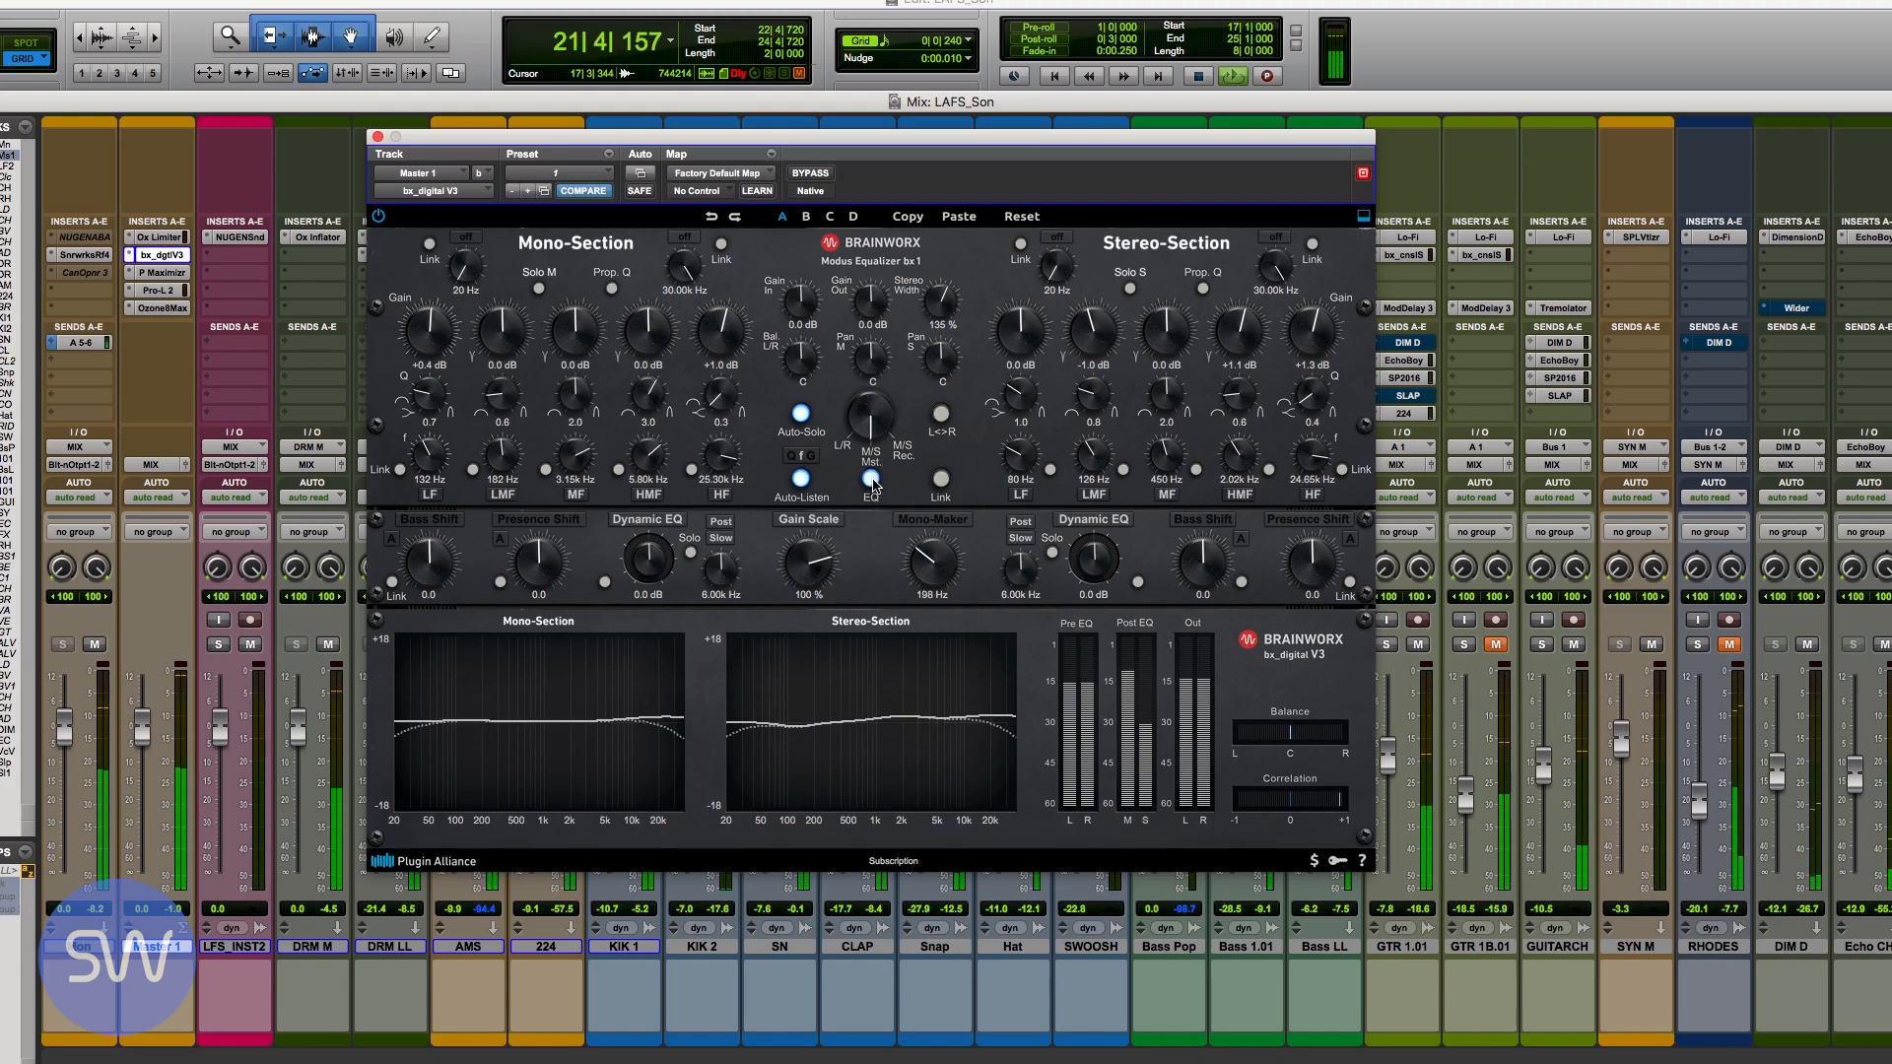
click(872, 480)
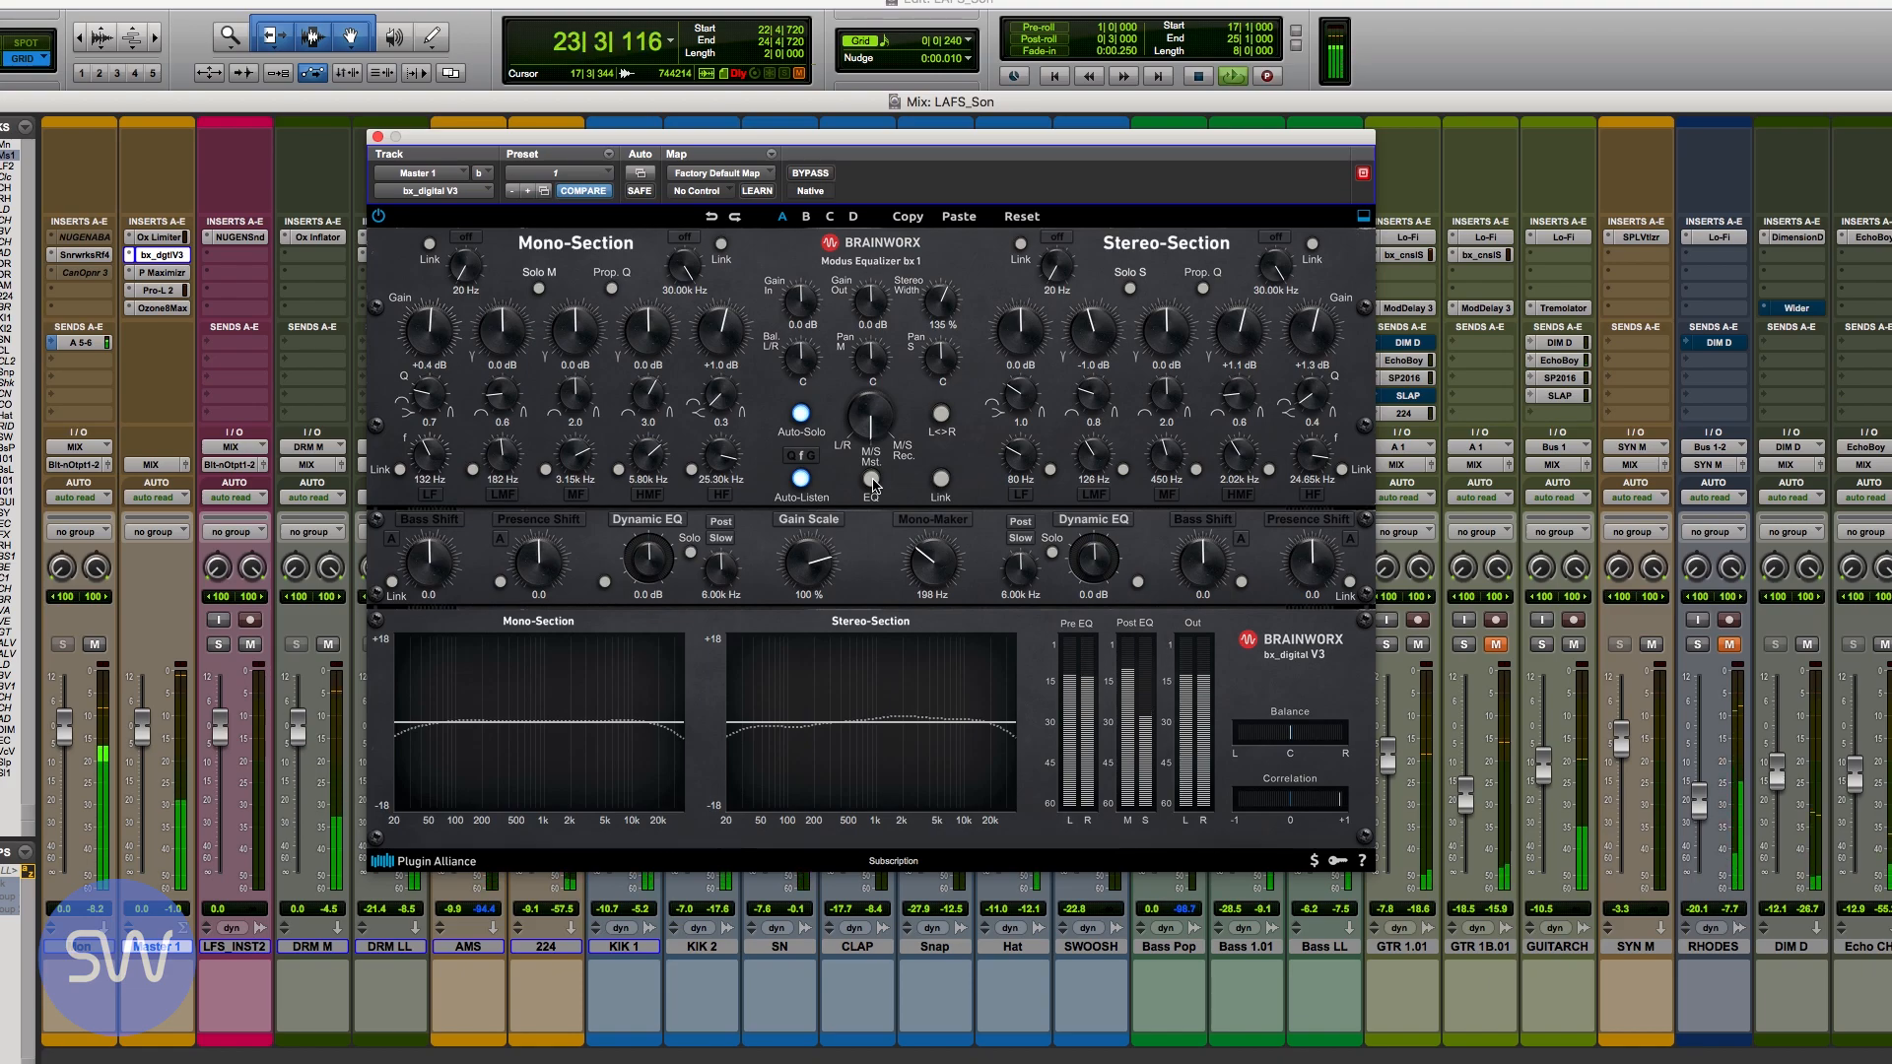
click(871, 480)
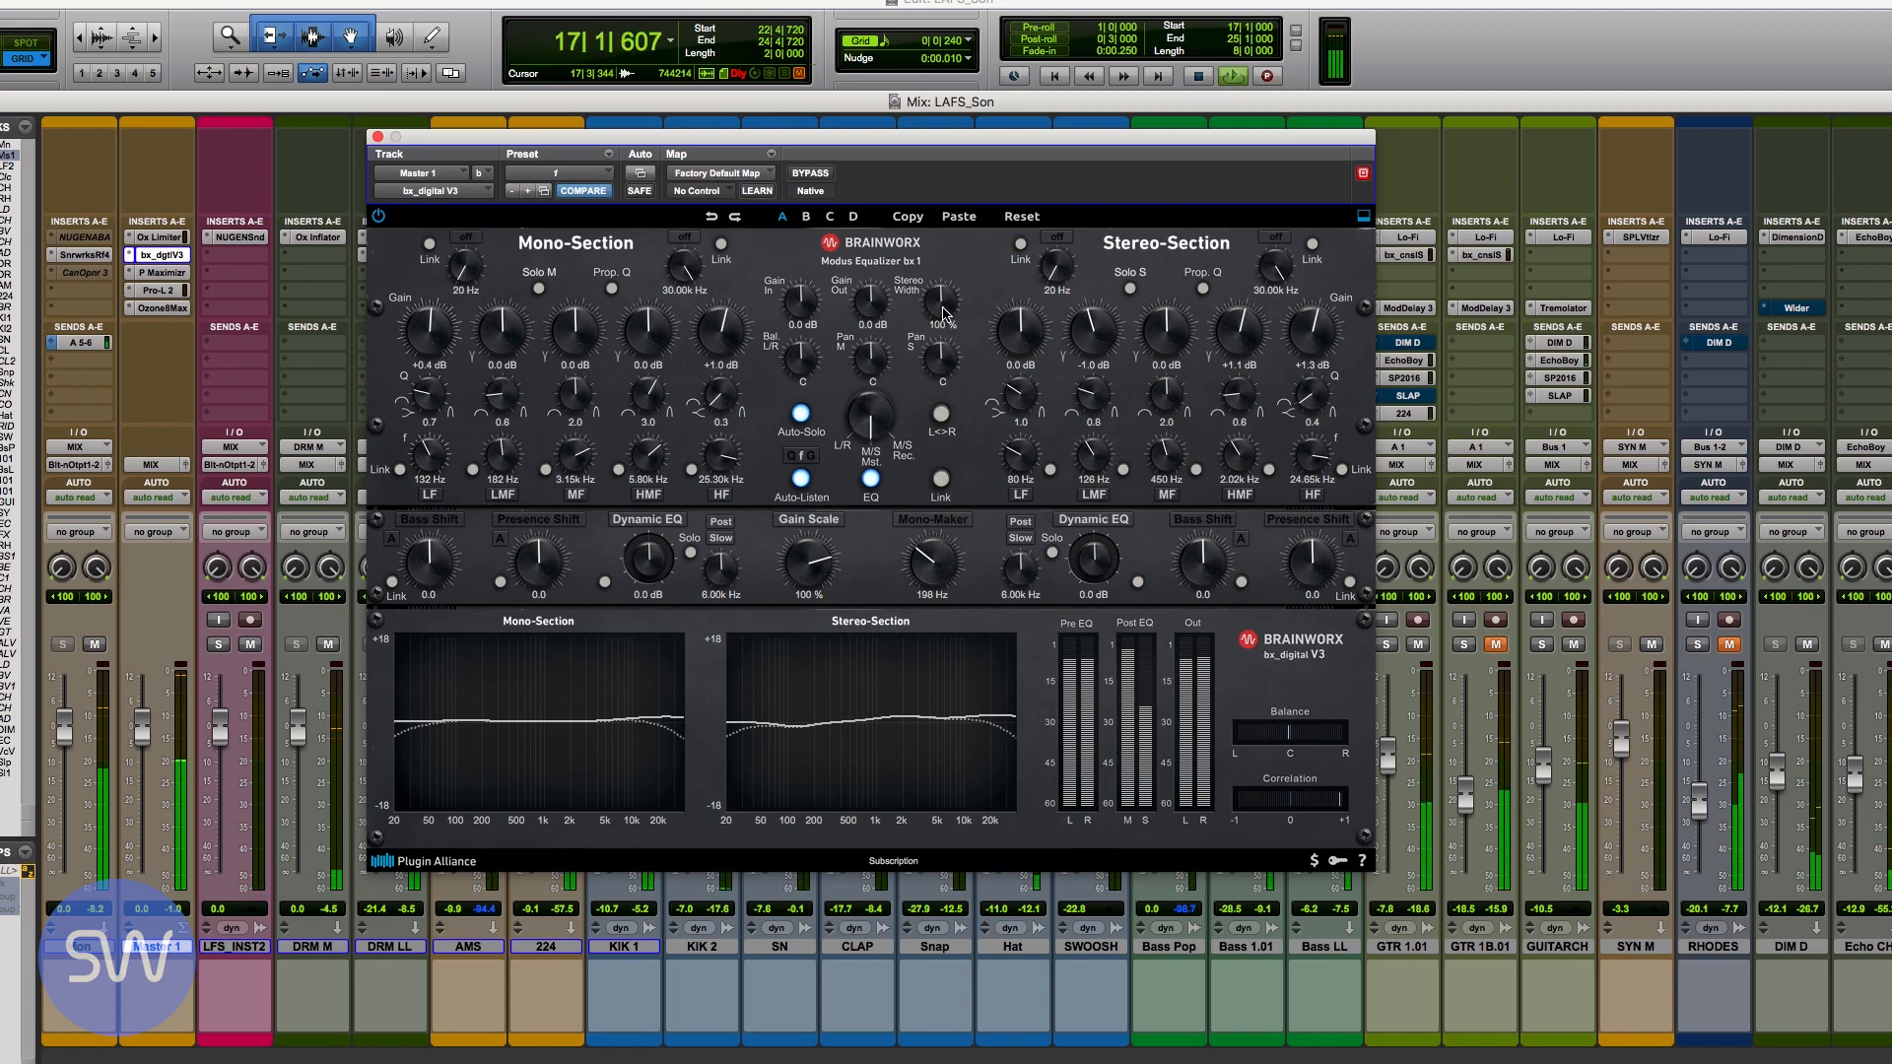
Step: Compare the bx_digital V3 stereo width at 100% and 135%, leaving it at 135%
click(941, 324)
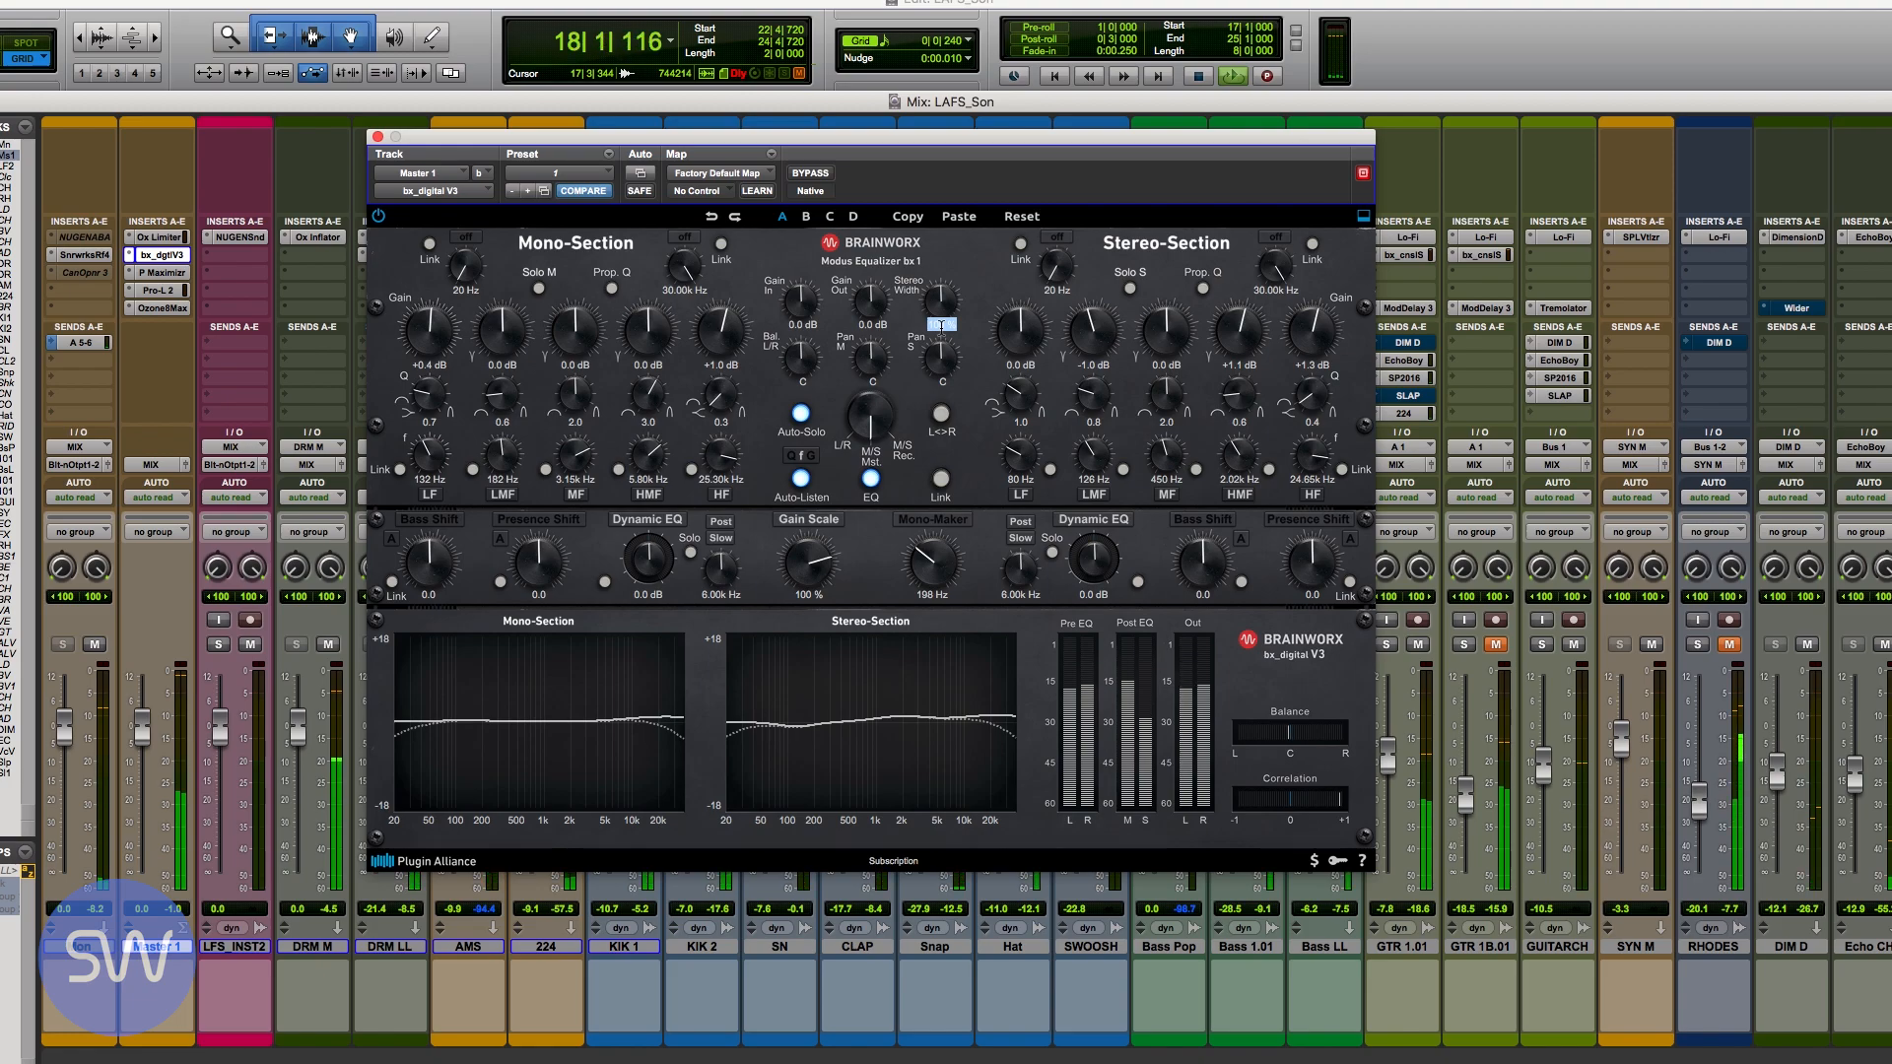
text(135)
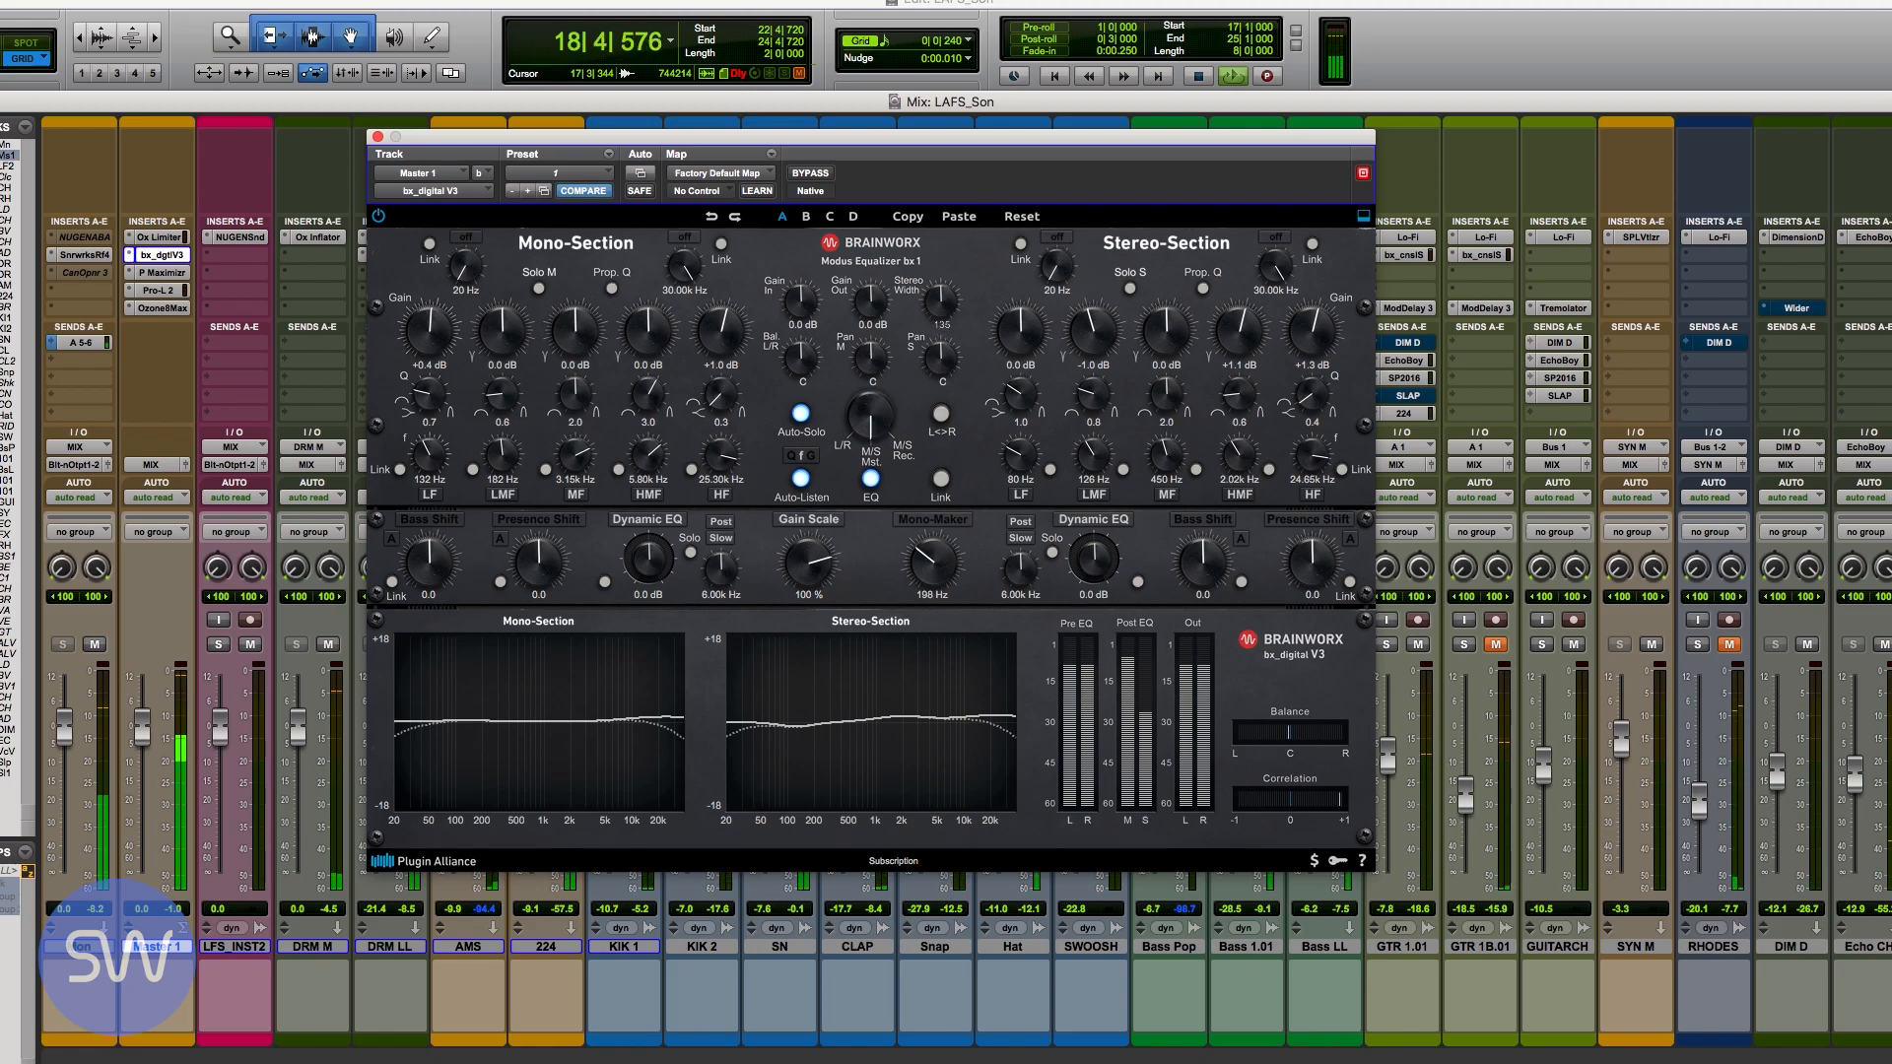
key(Return)
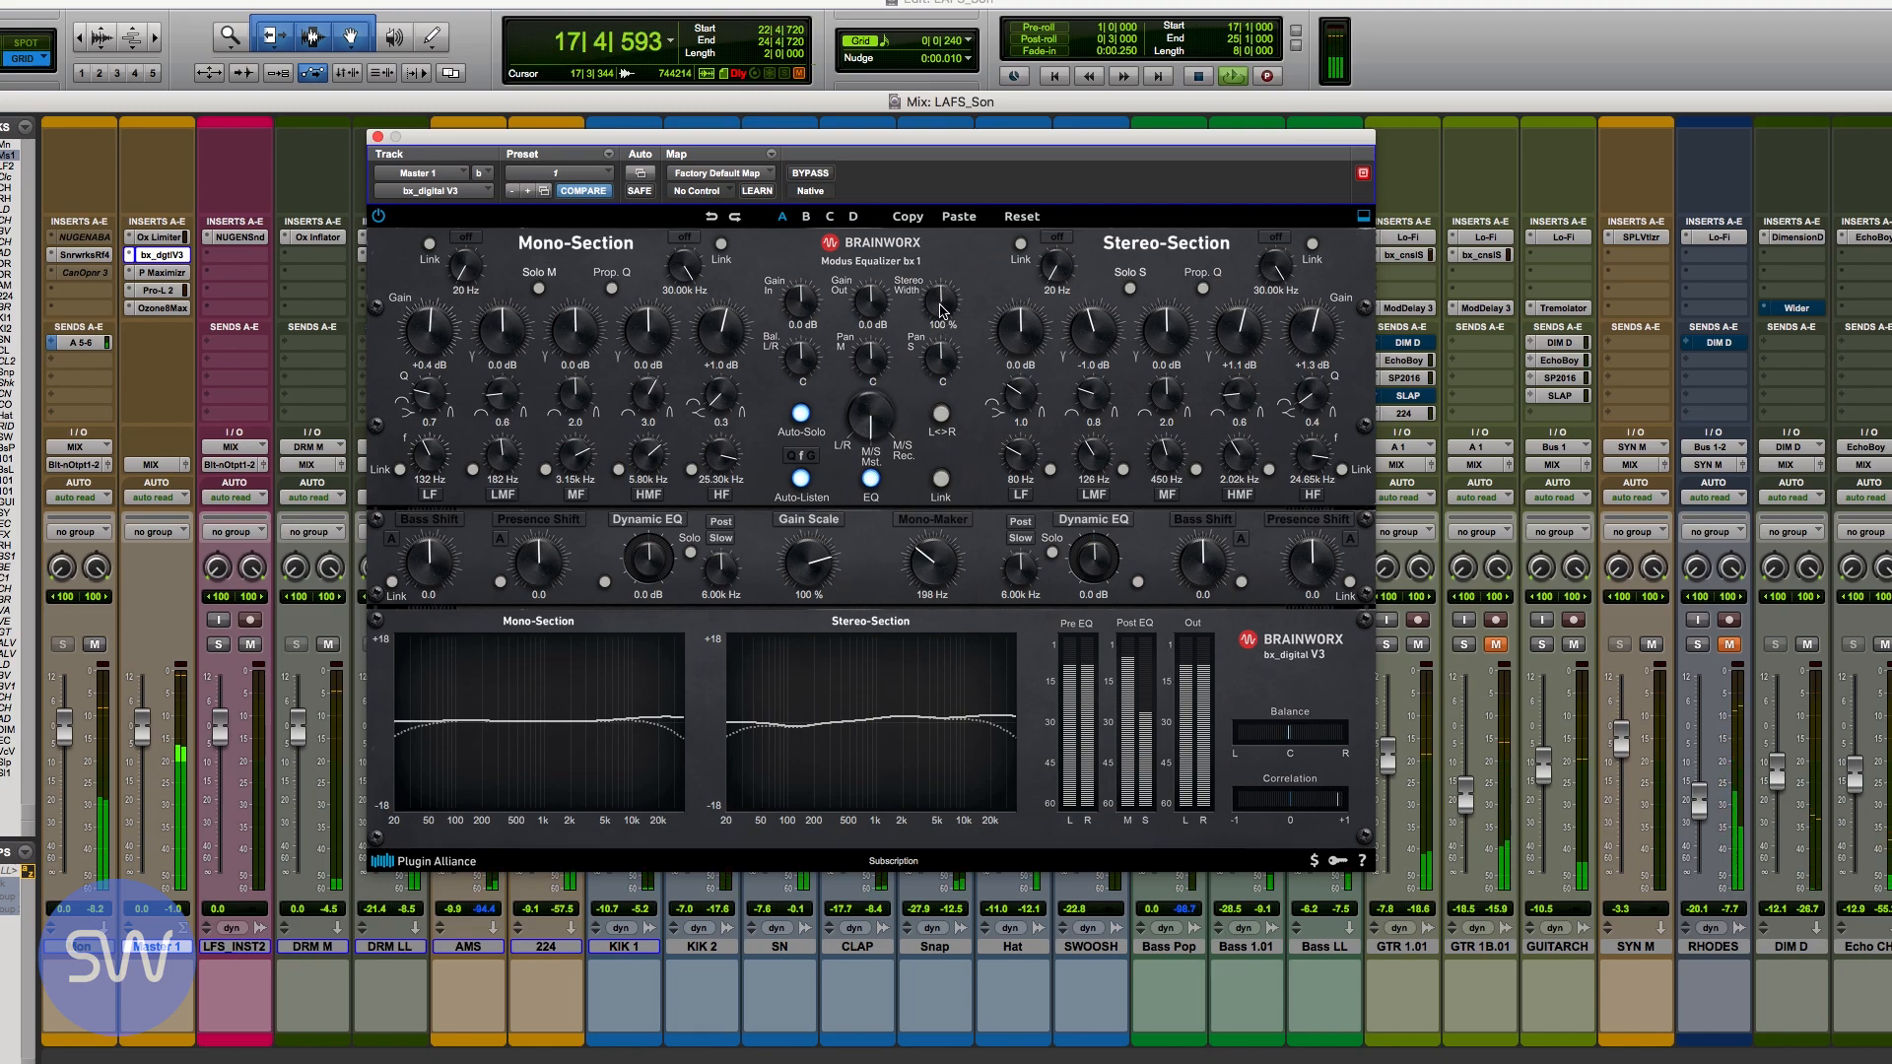
click(938, 325)
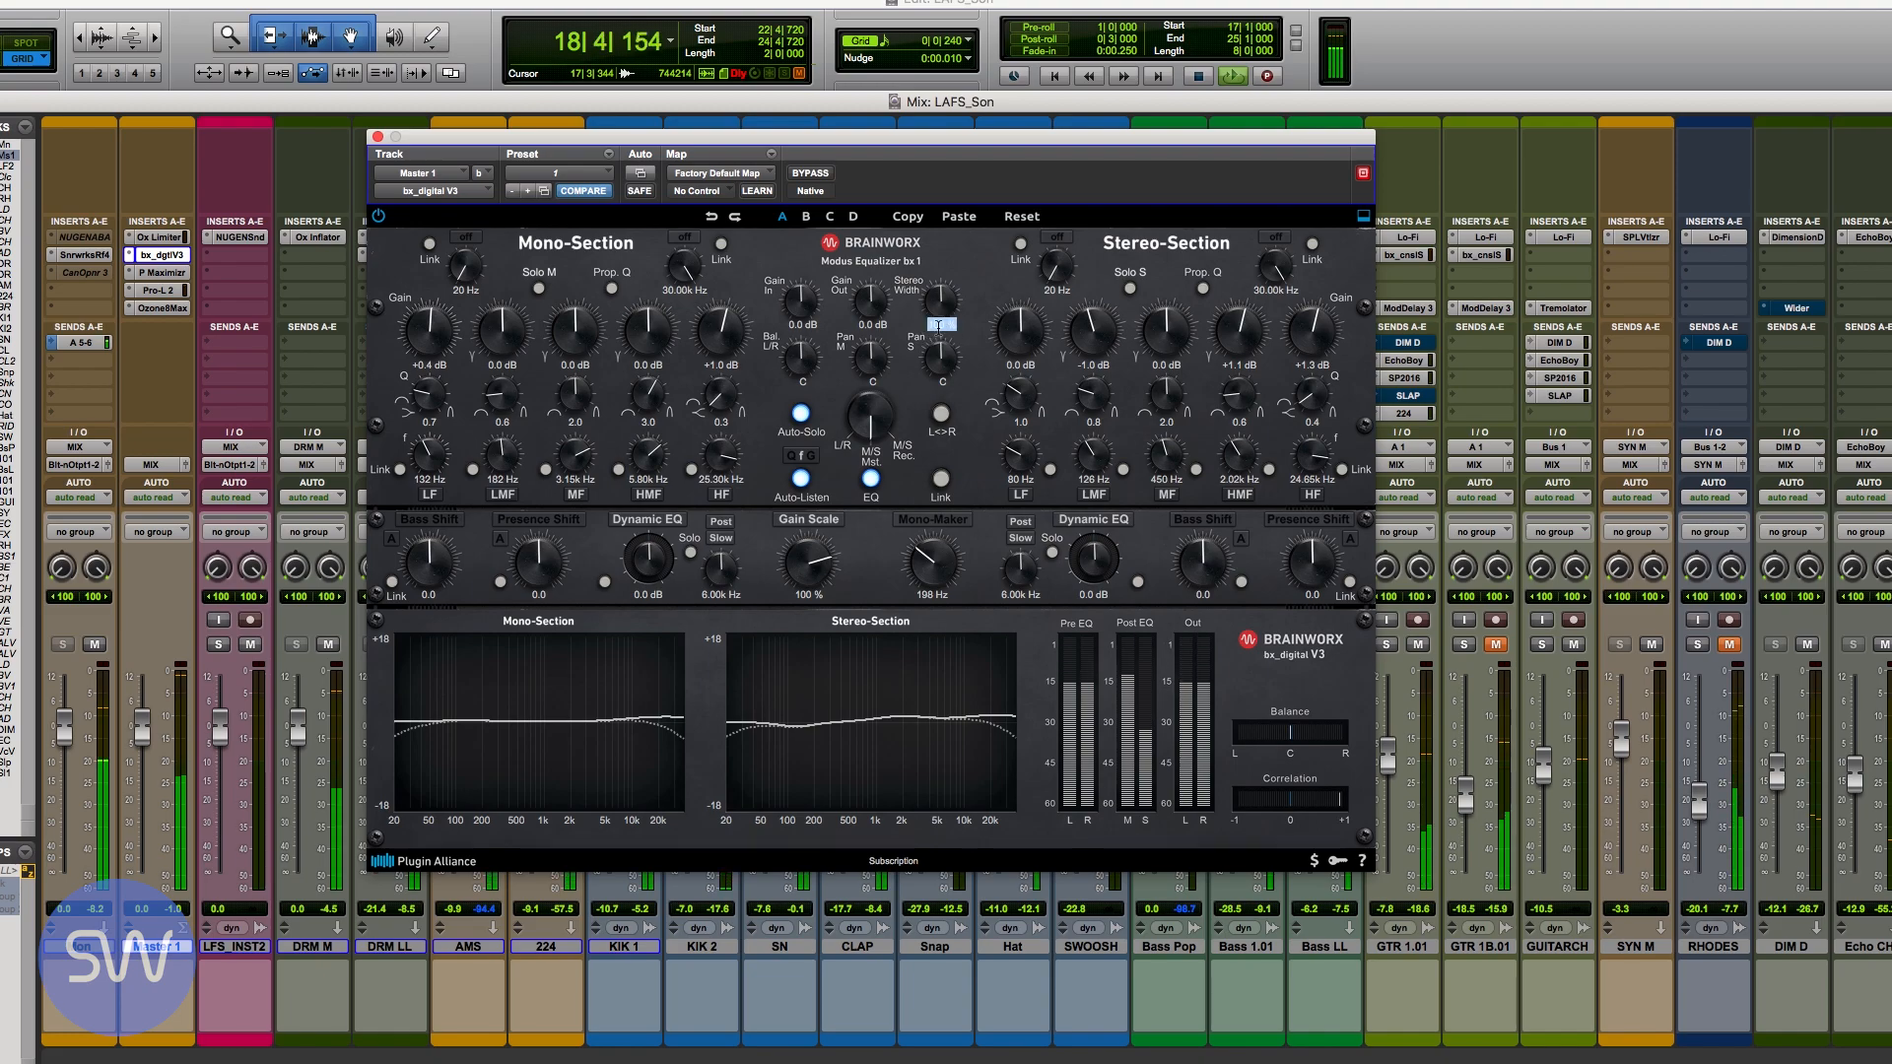
text(13)
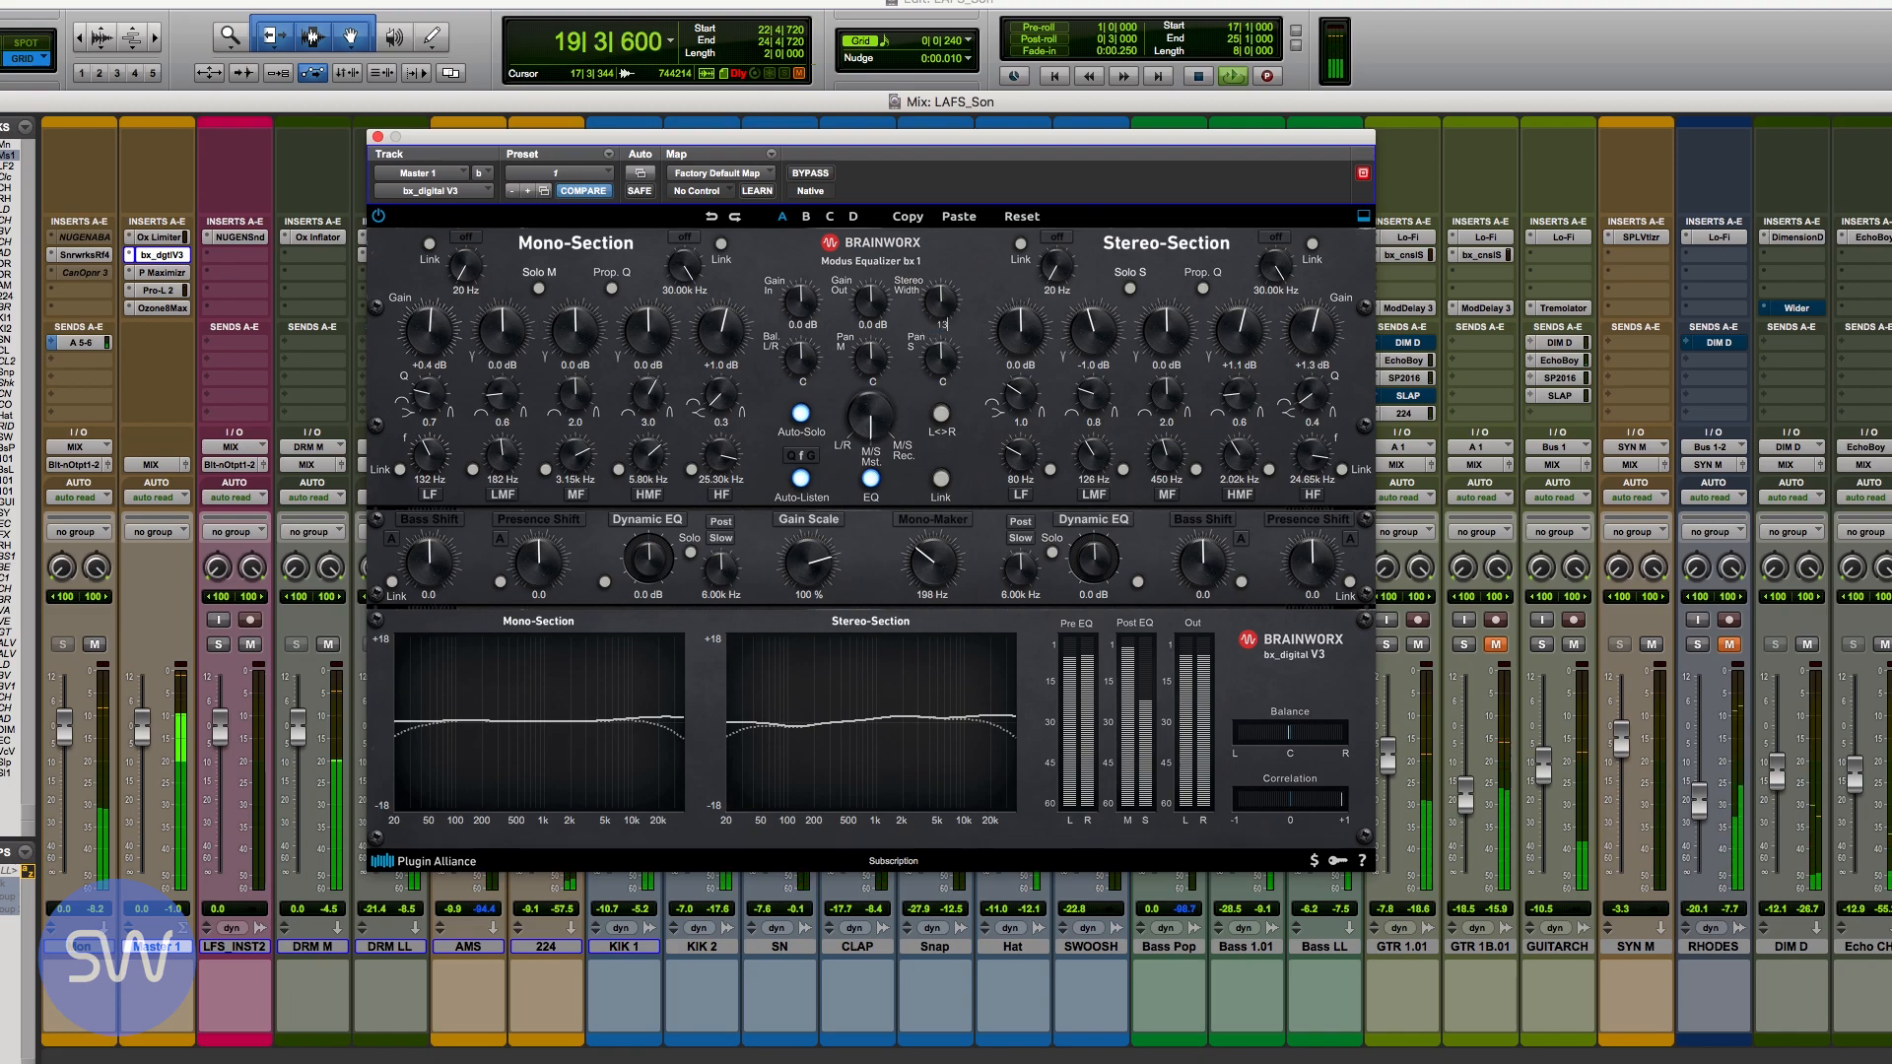
text(5)
key(Return)
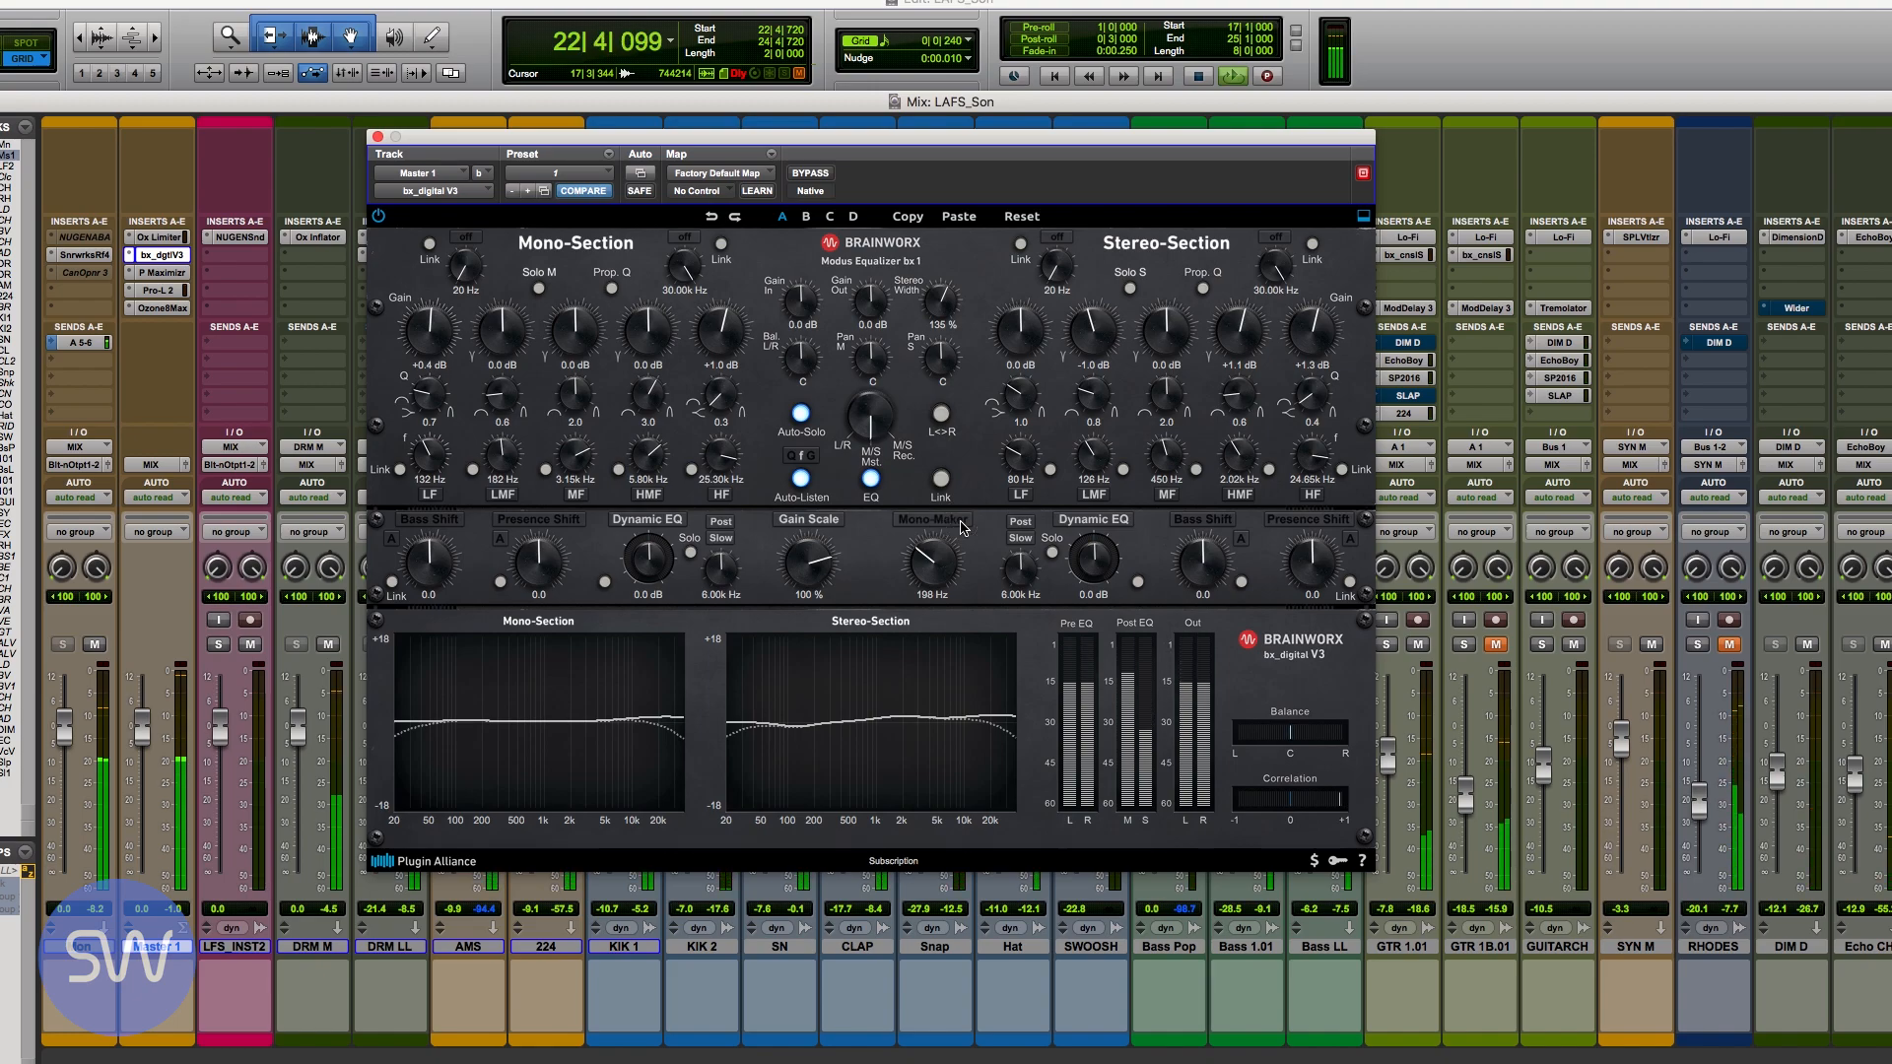
Step: Compare the master mix with the bx_digital V3 Mono-Maker switched on and off, and set its frequency to 181 Hz
click(960, 522)
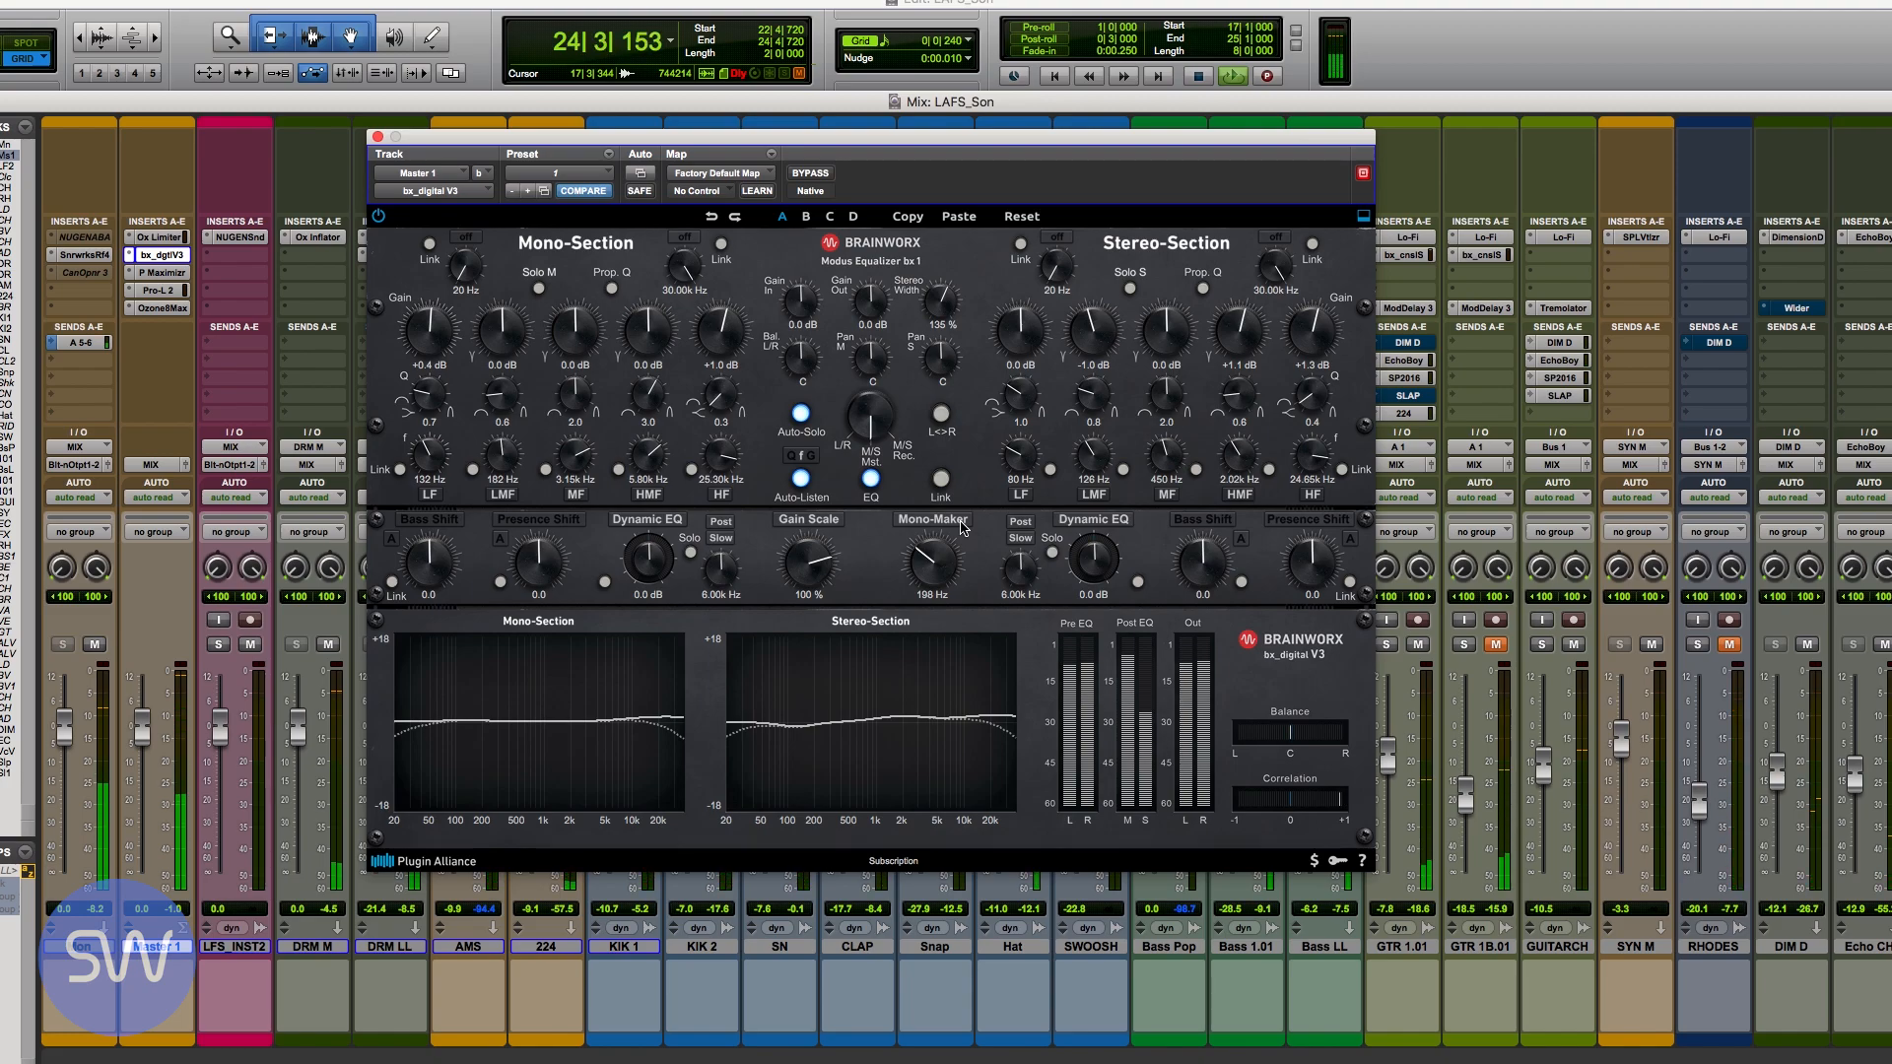
click(961, 525)
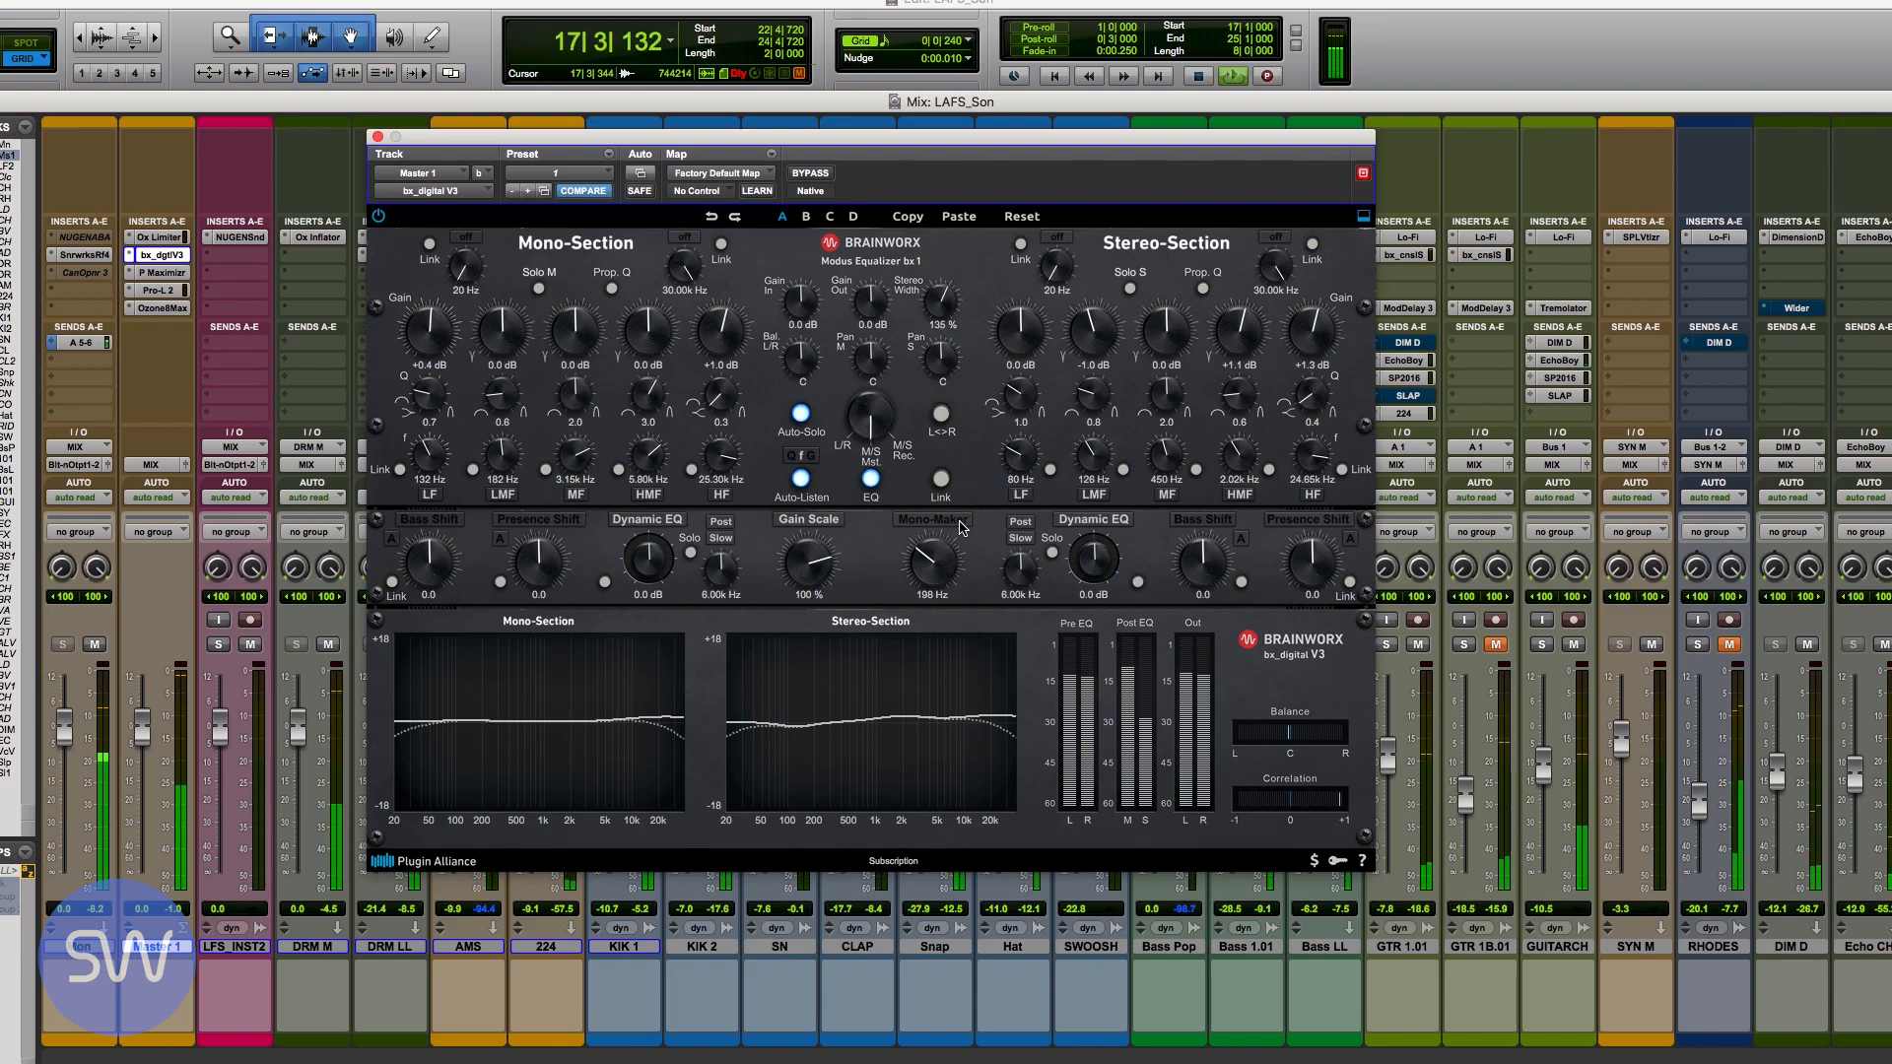
mouse_move(932, 564)
mouse_down()
mouse_move(919, 576)
mouse_move(924, 558)
mouse_up()
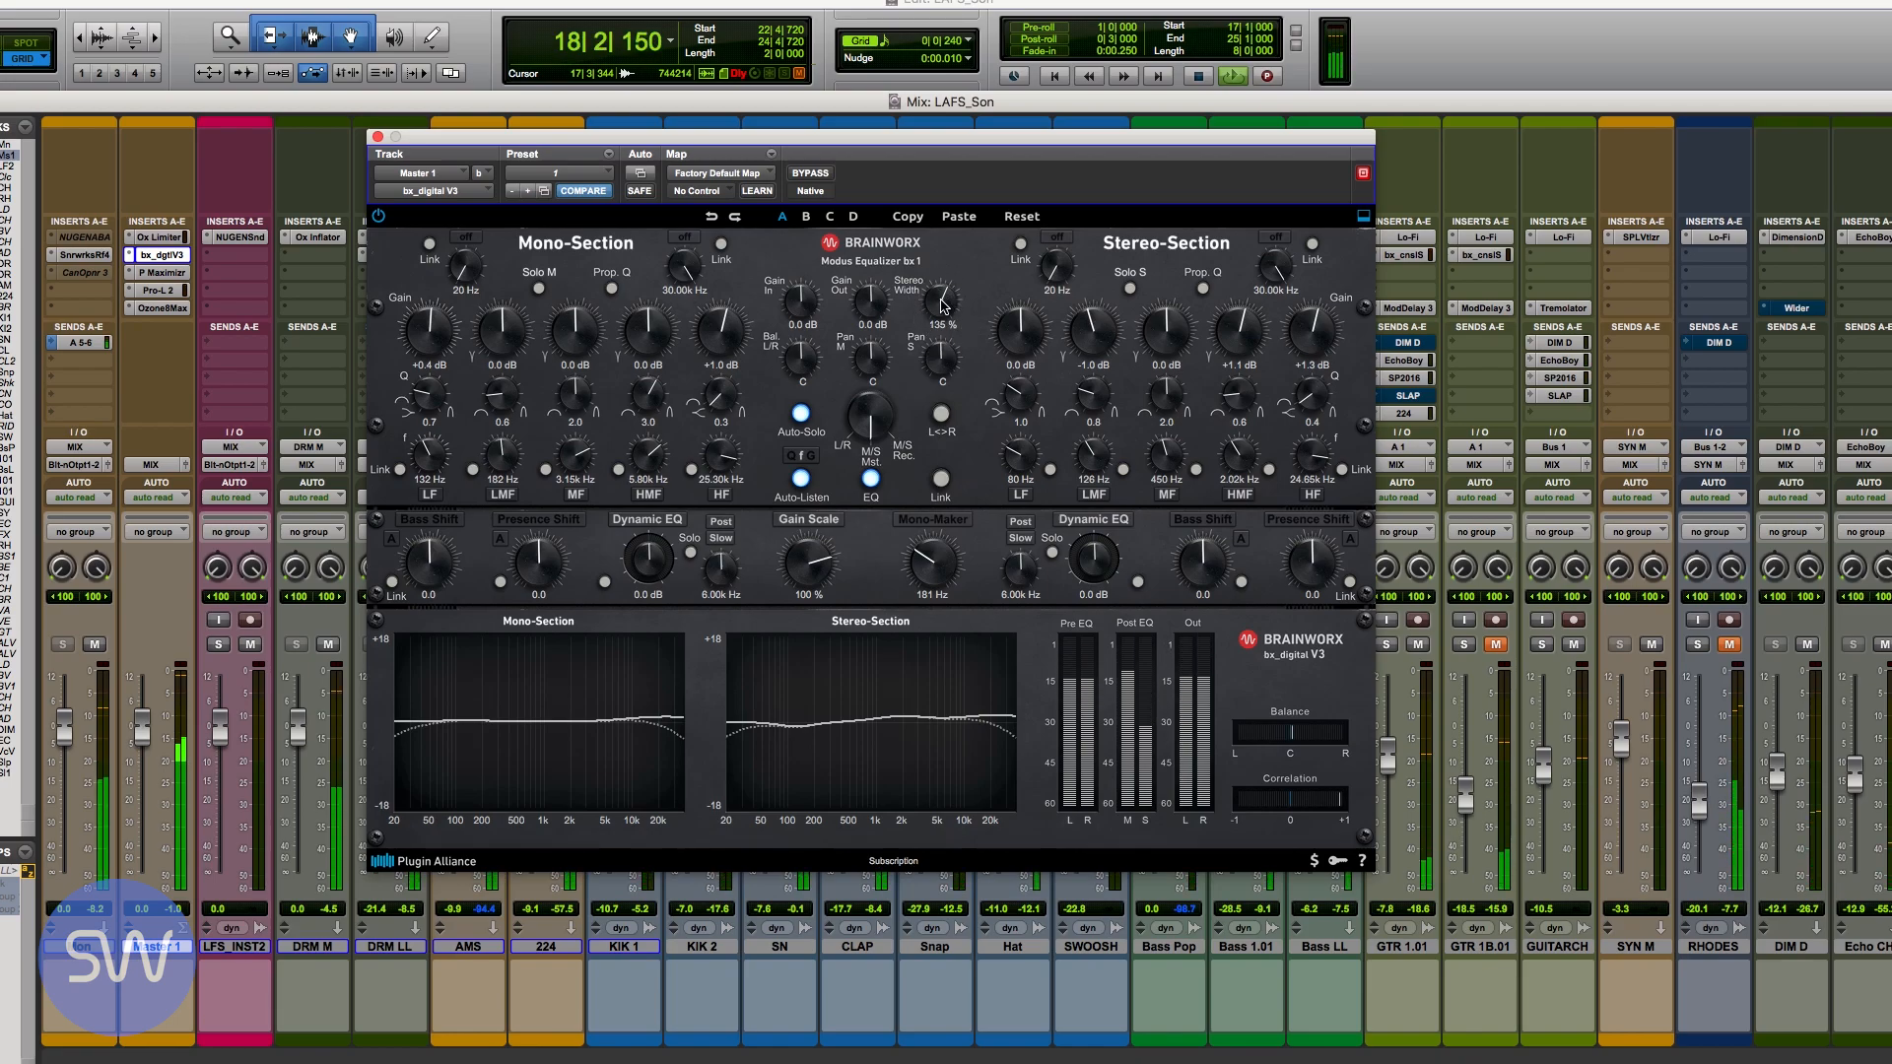
Step: Compare the full mix with bx_digital V3 bypassed and active twice during playback, leaving it active
click(810, 175)
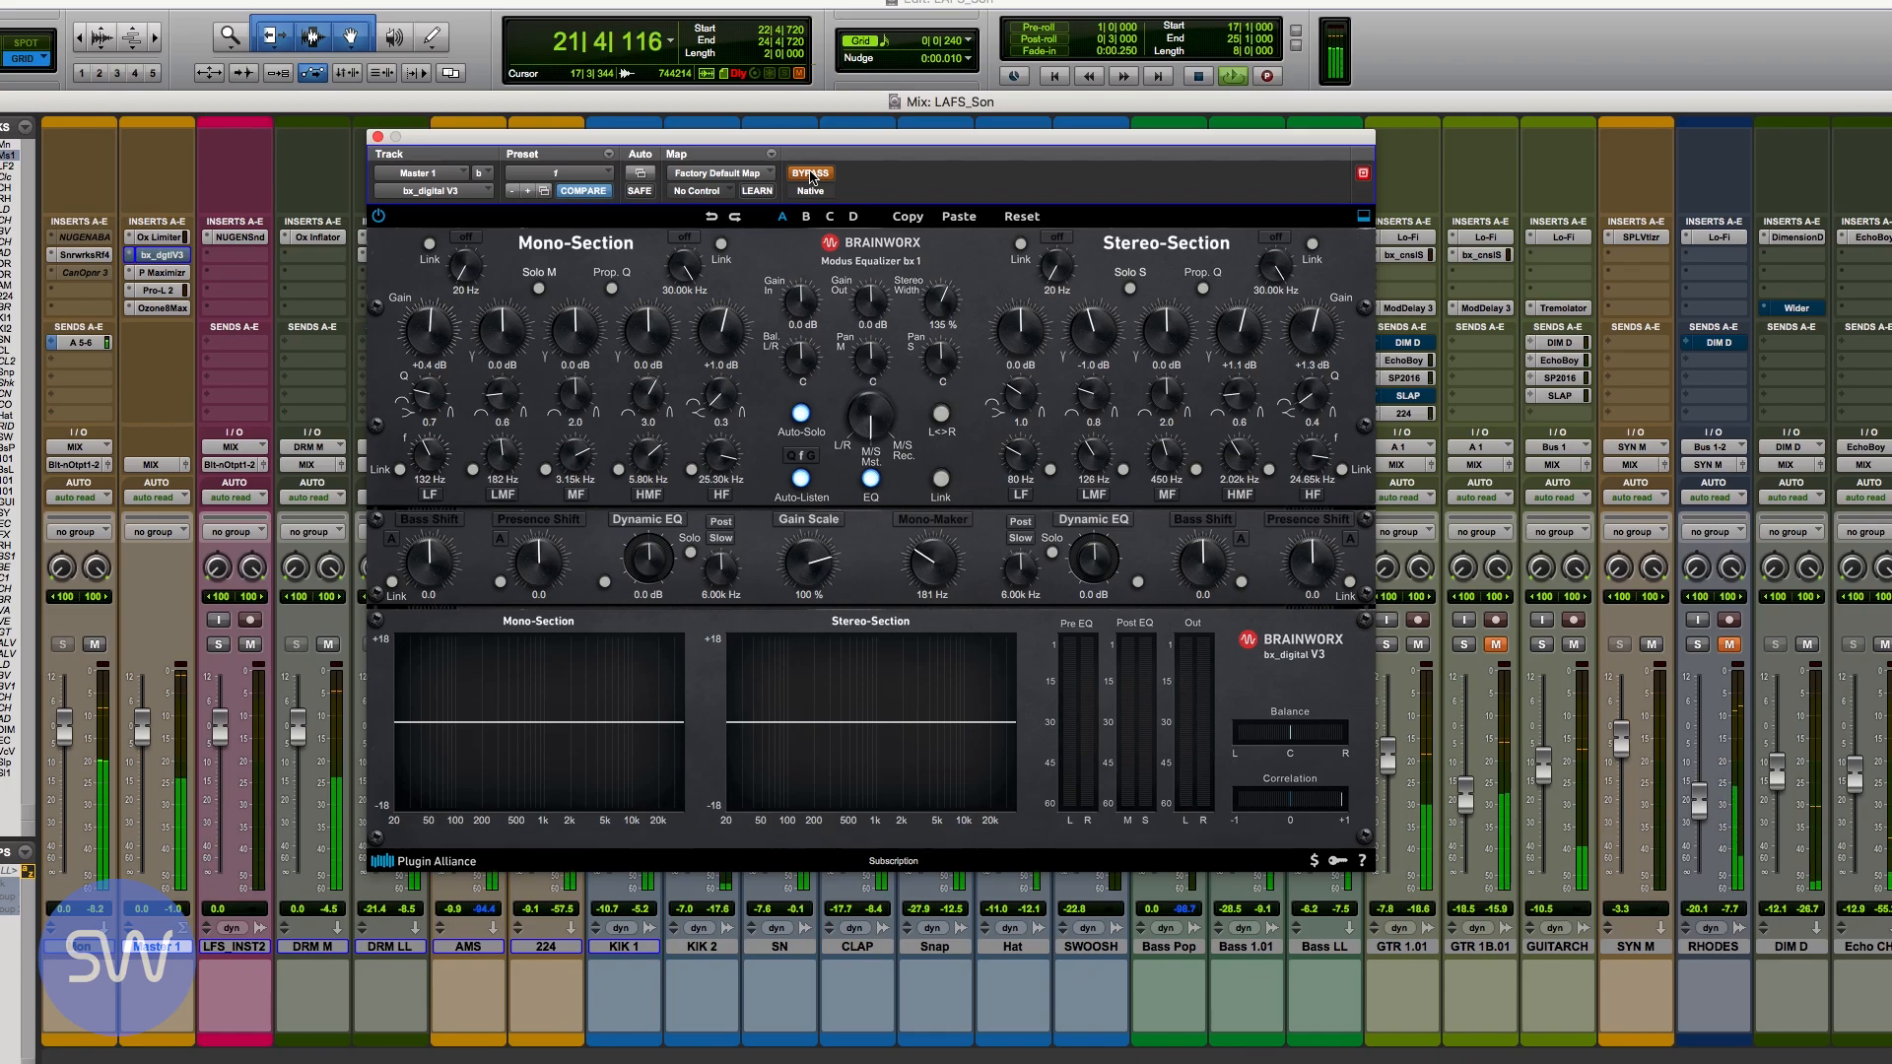
click(811, 177)
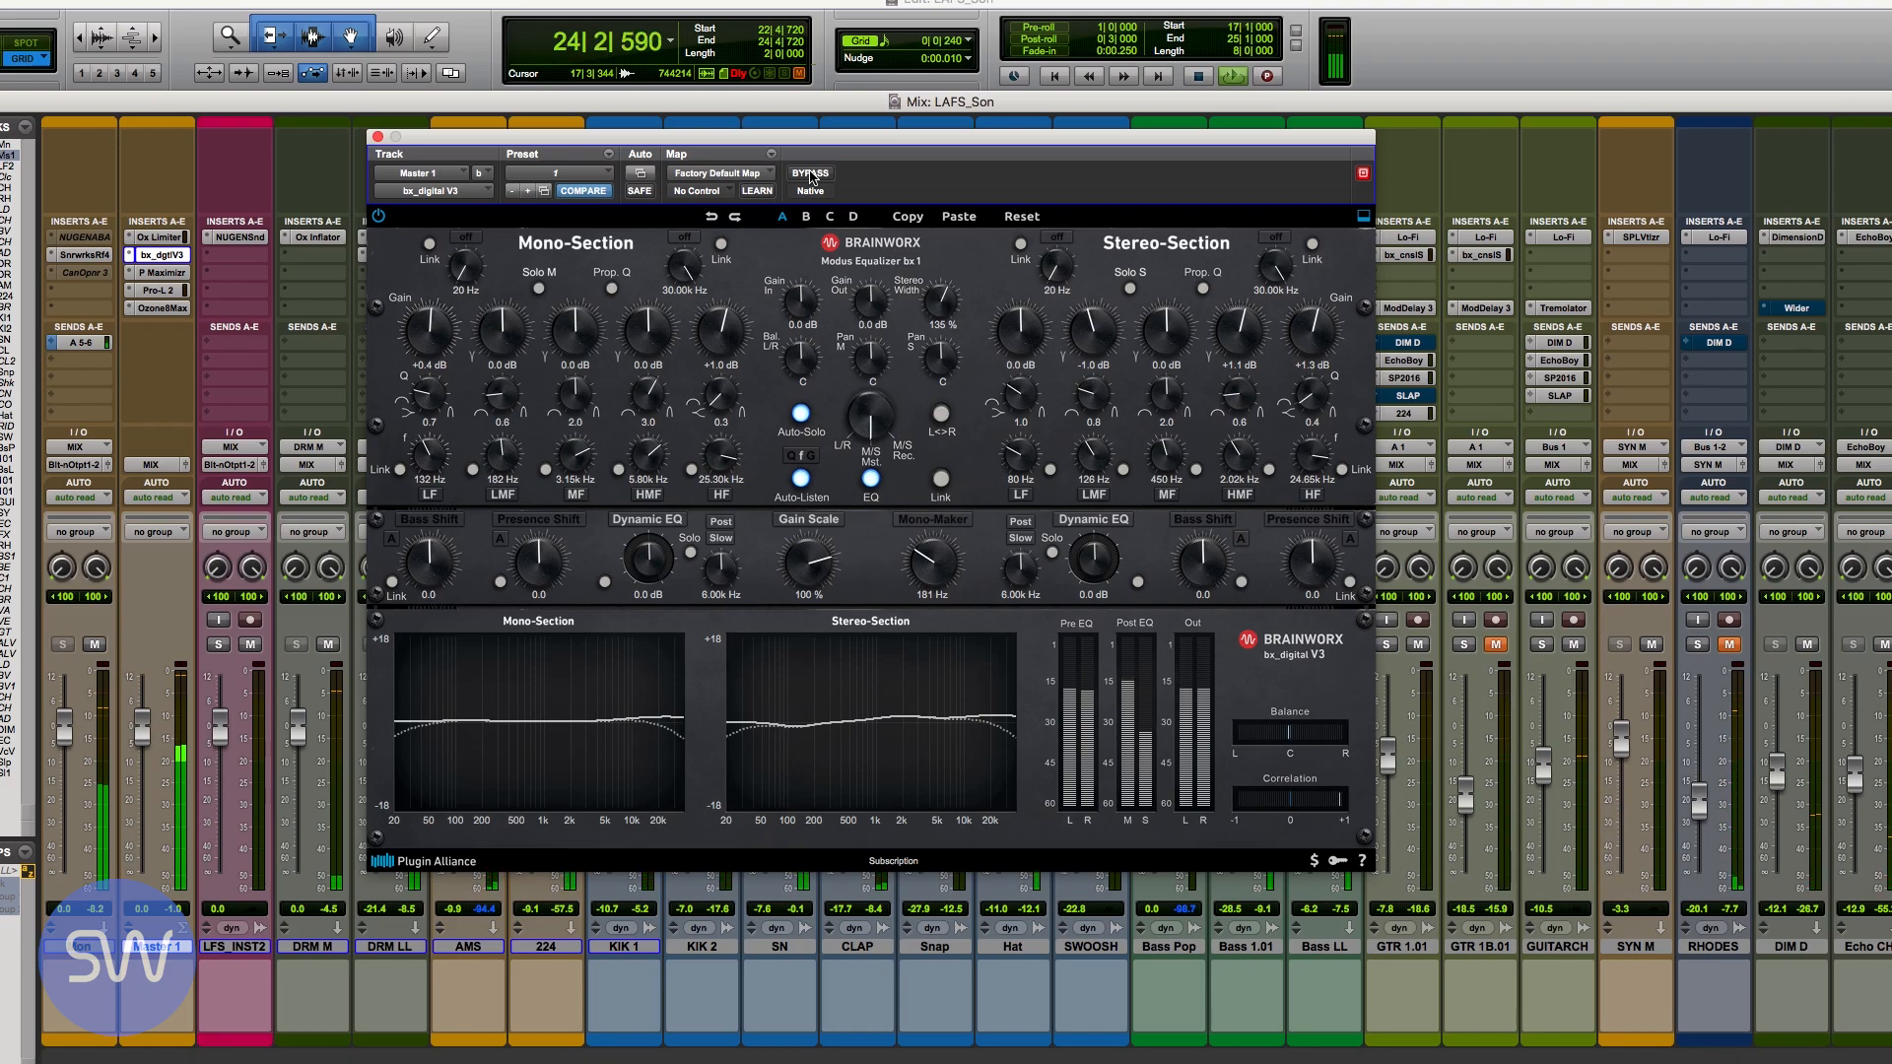
click(811, 174)
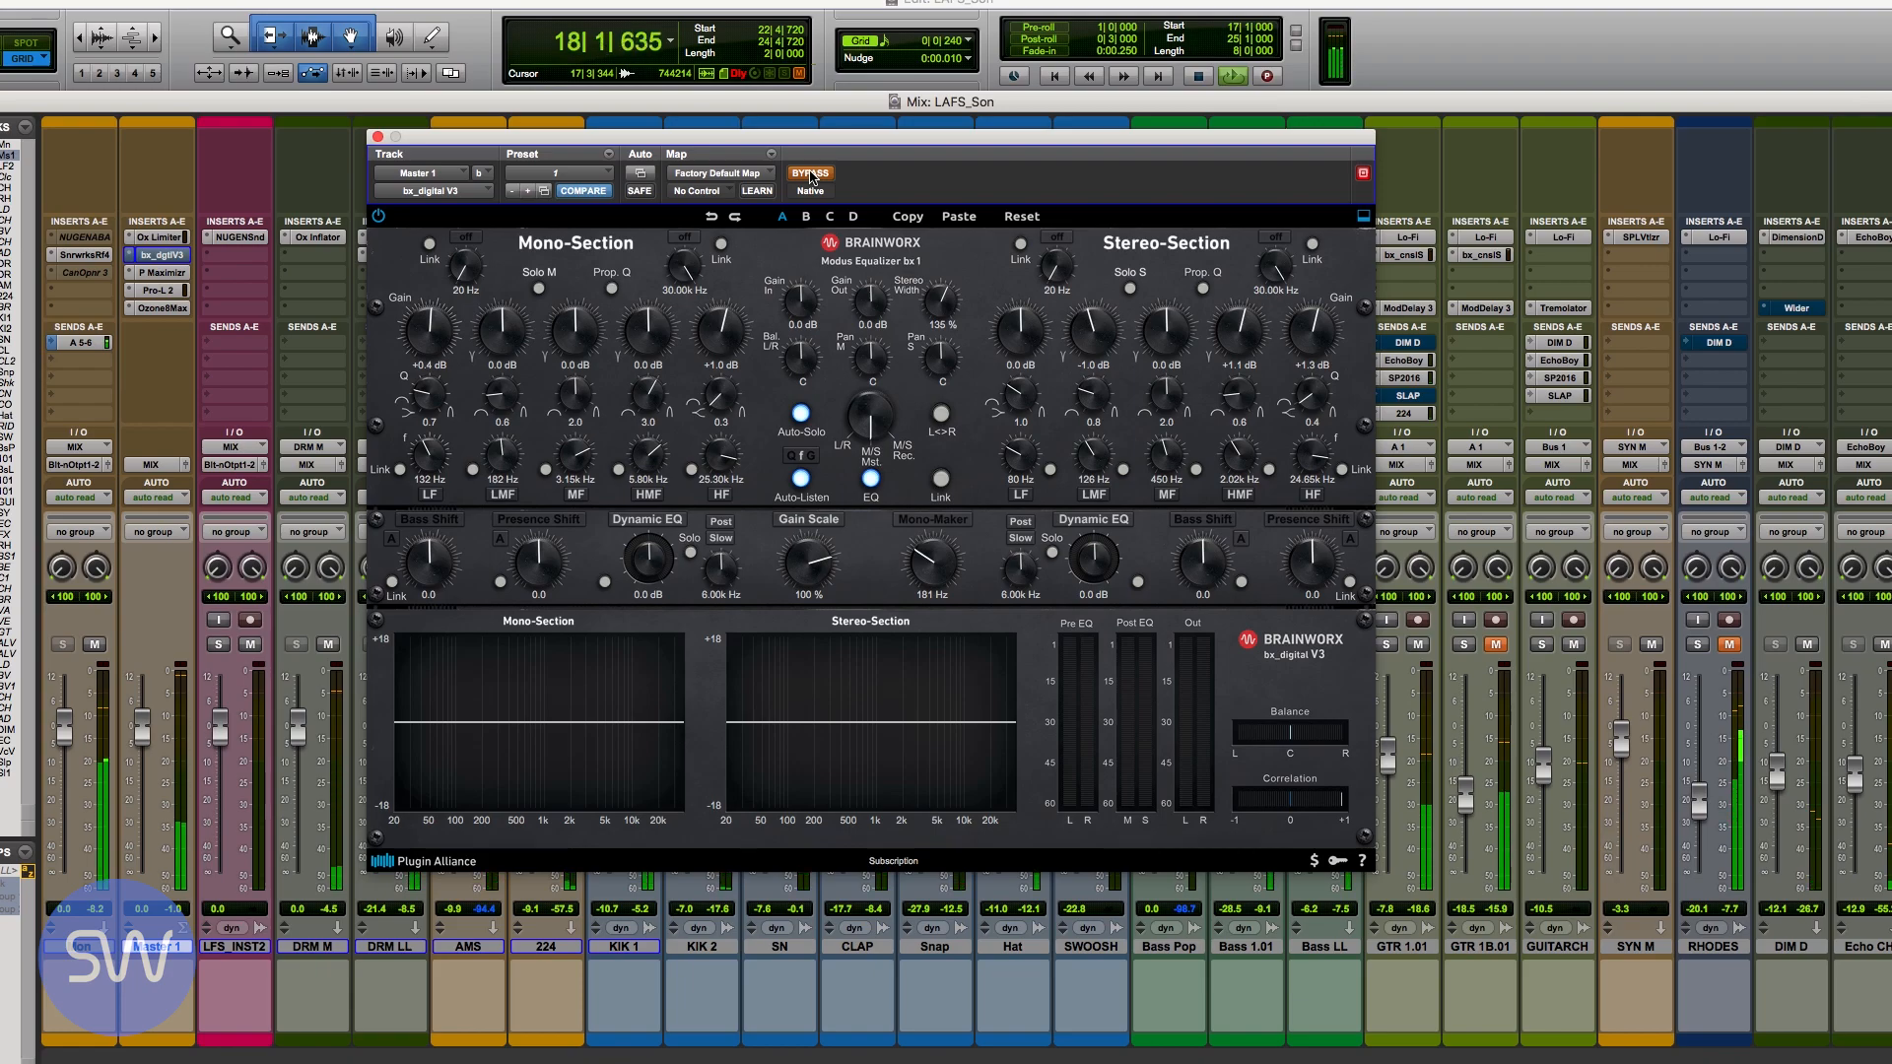
click(811, 174)
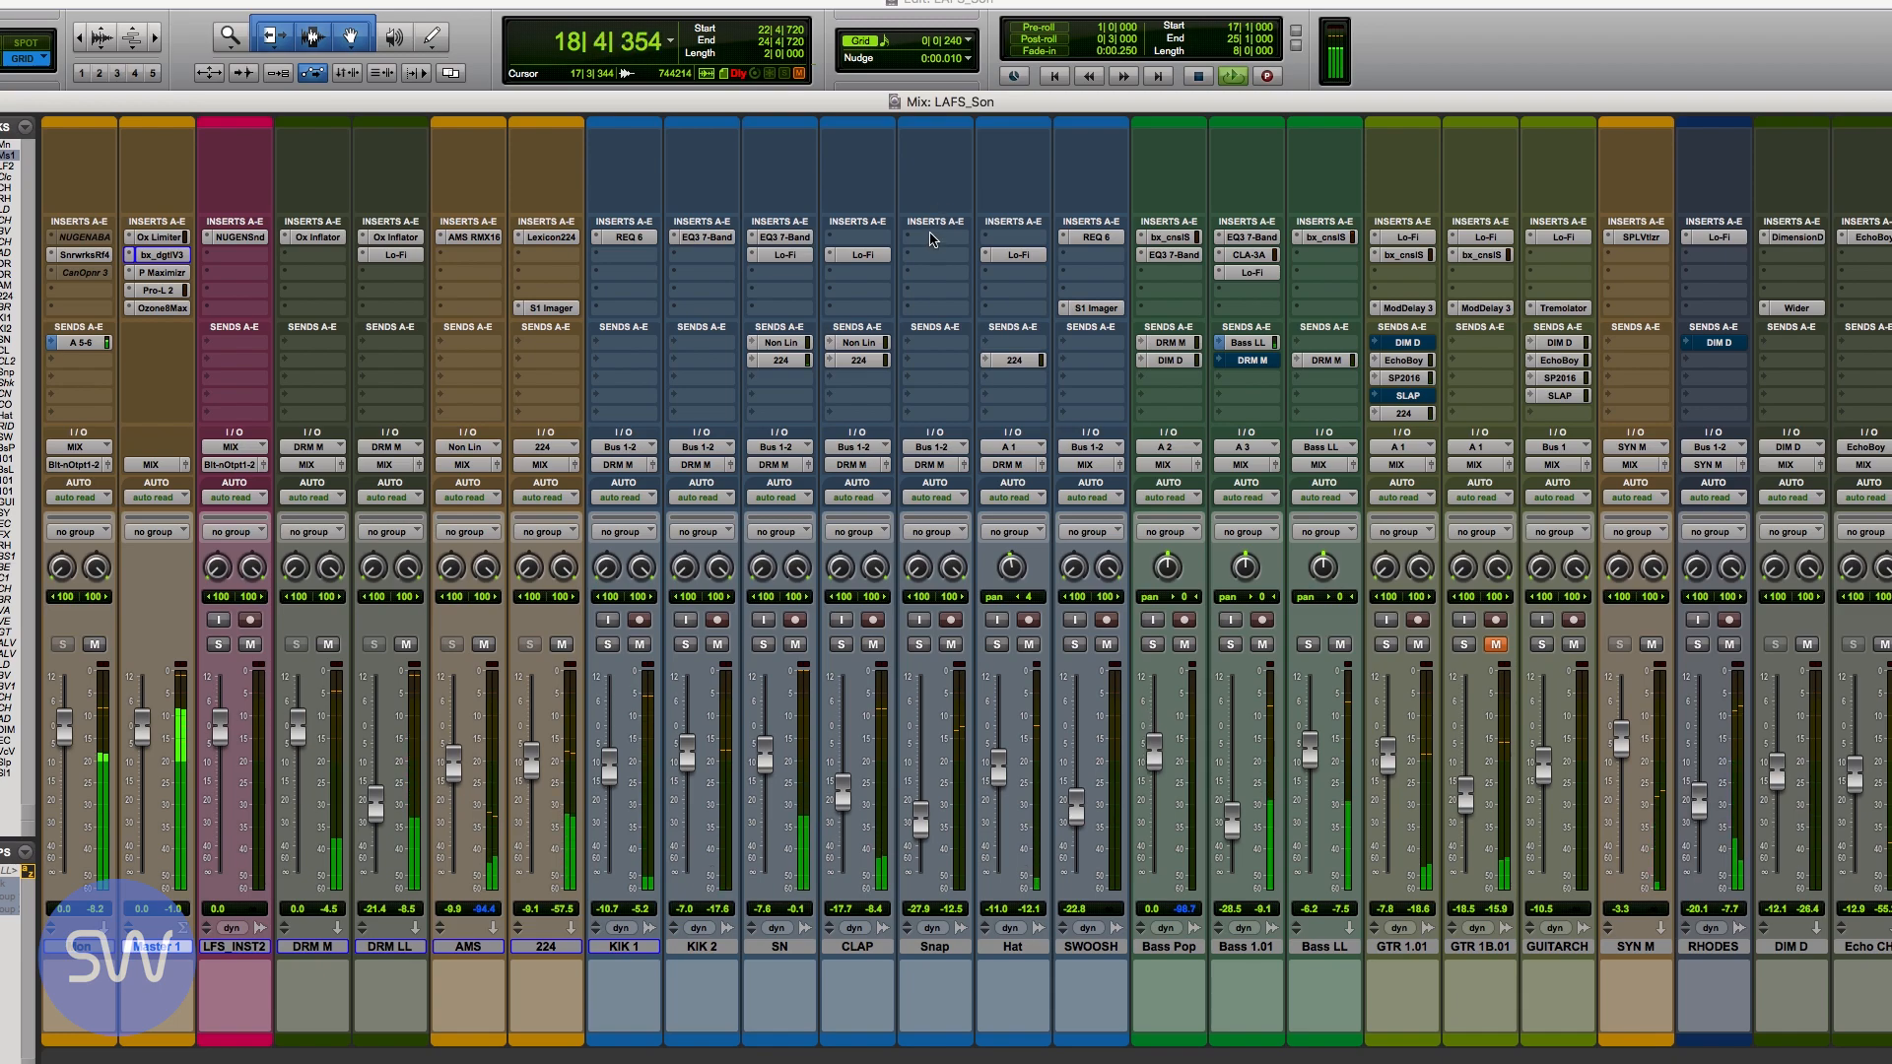
Step: Insert the multichannel Avid Mod Delay III (stereo) plug-in in the first insert slot of the Snap track
click(933, 239)
mouse_move(1138, 251)
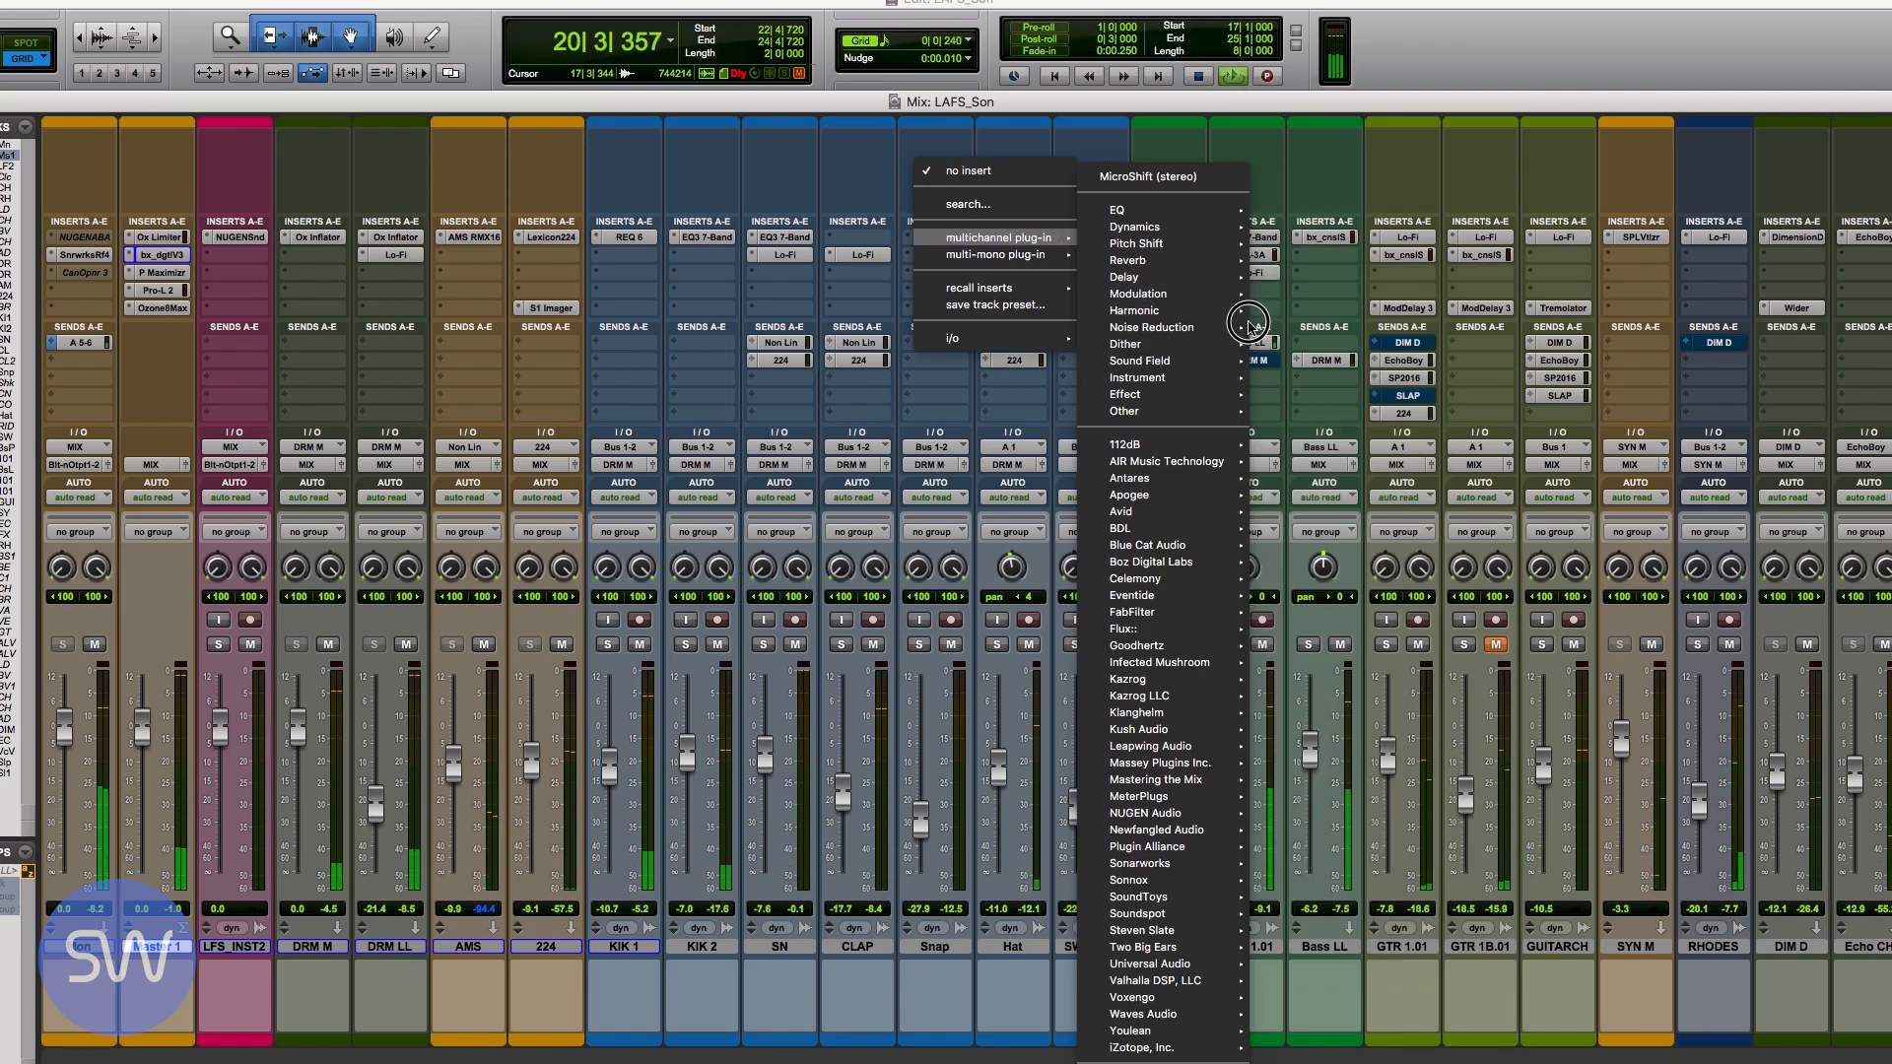
mouse_move(1232, 261)
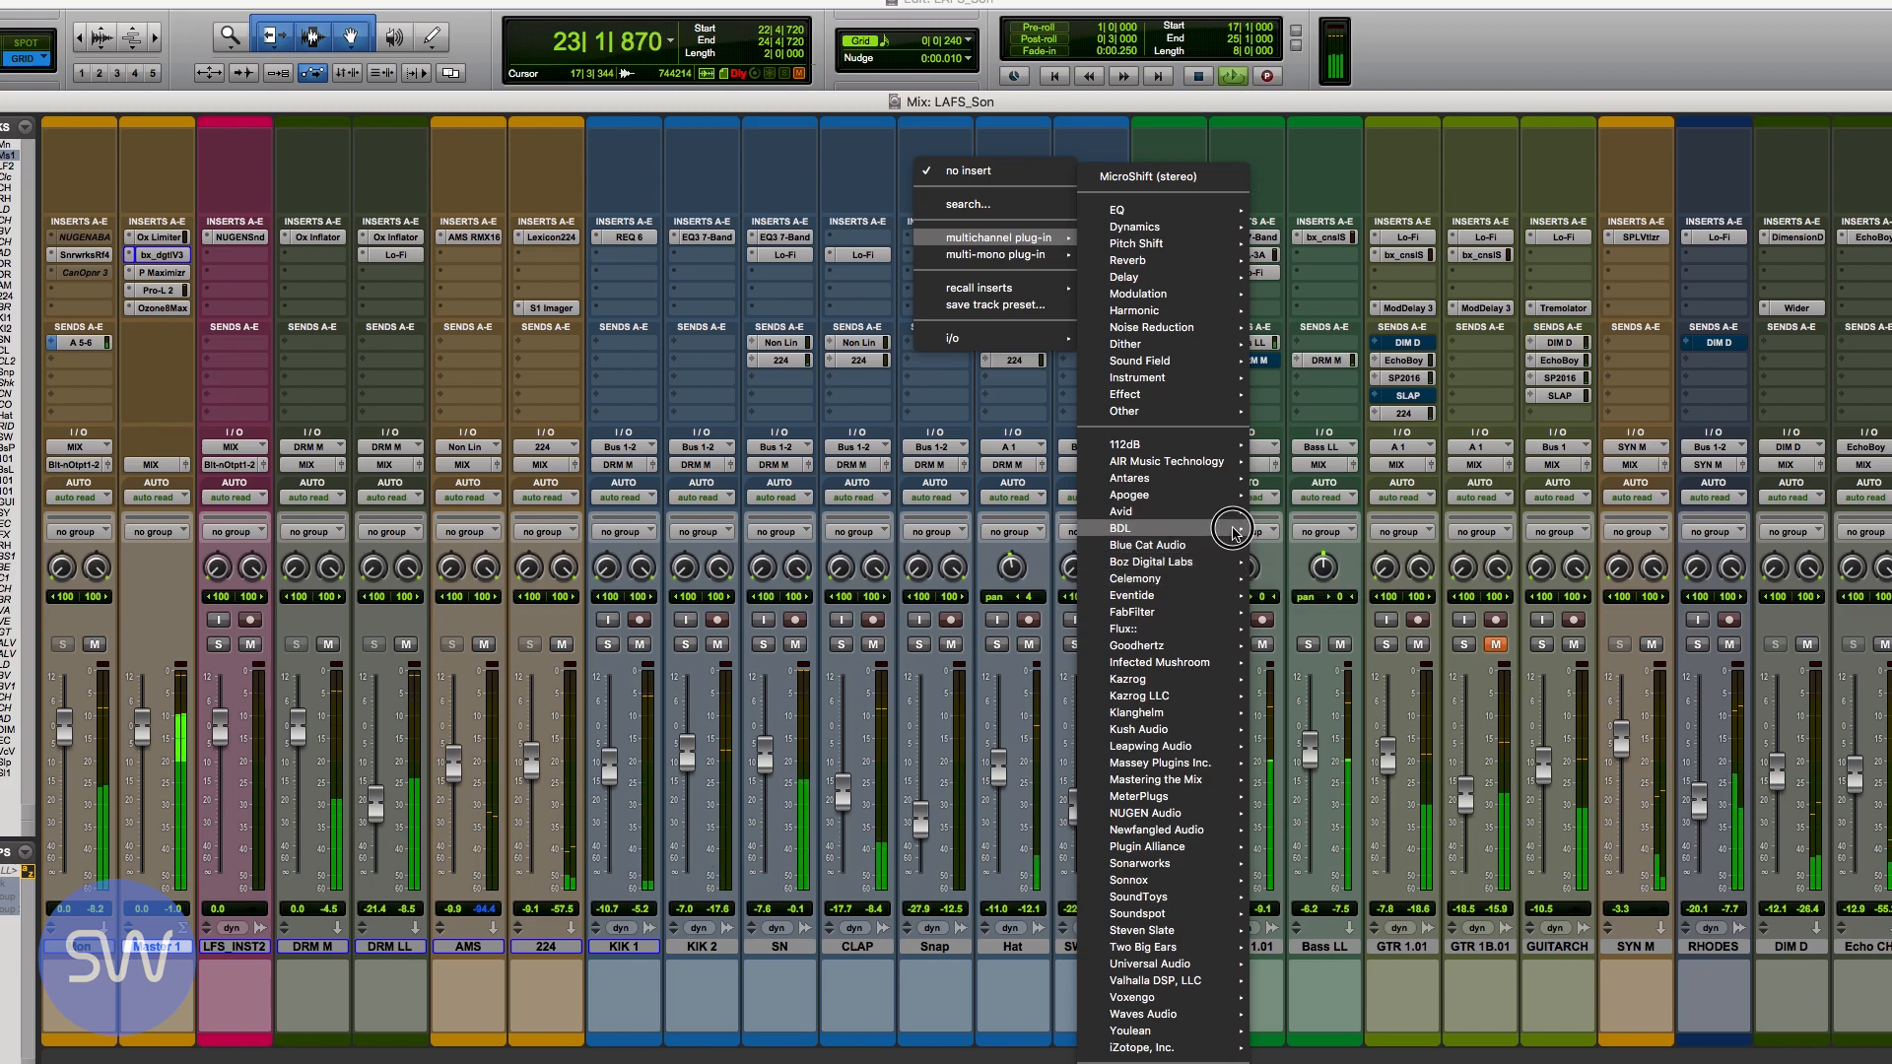
mouse_move(1227, 512)
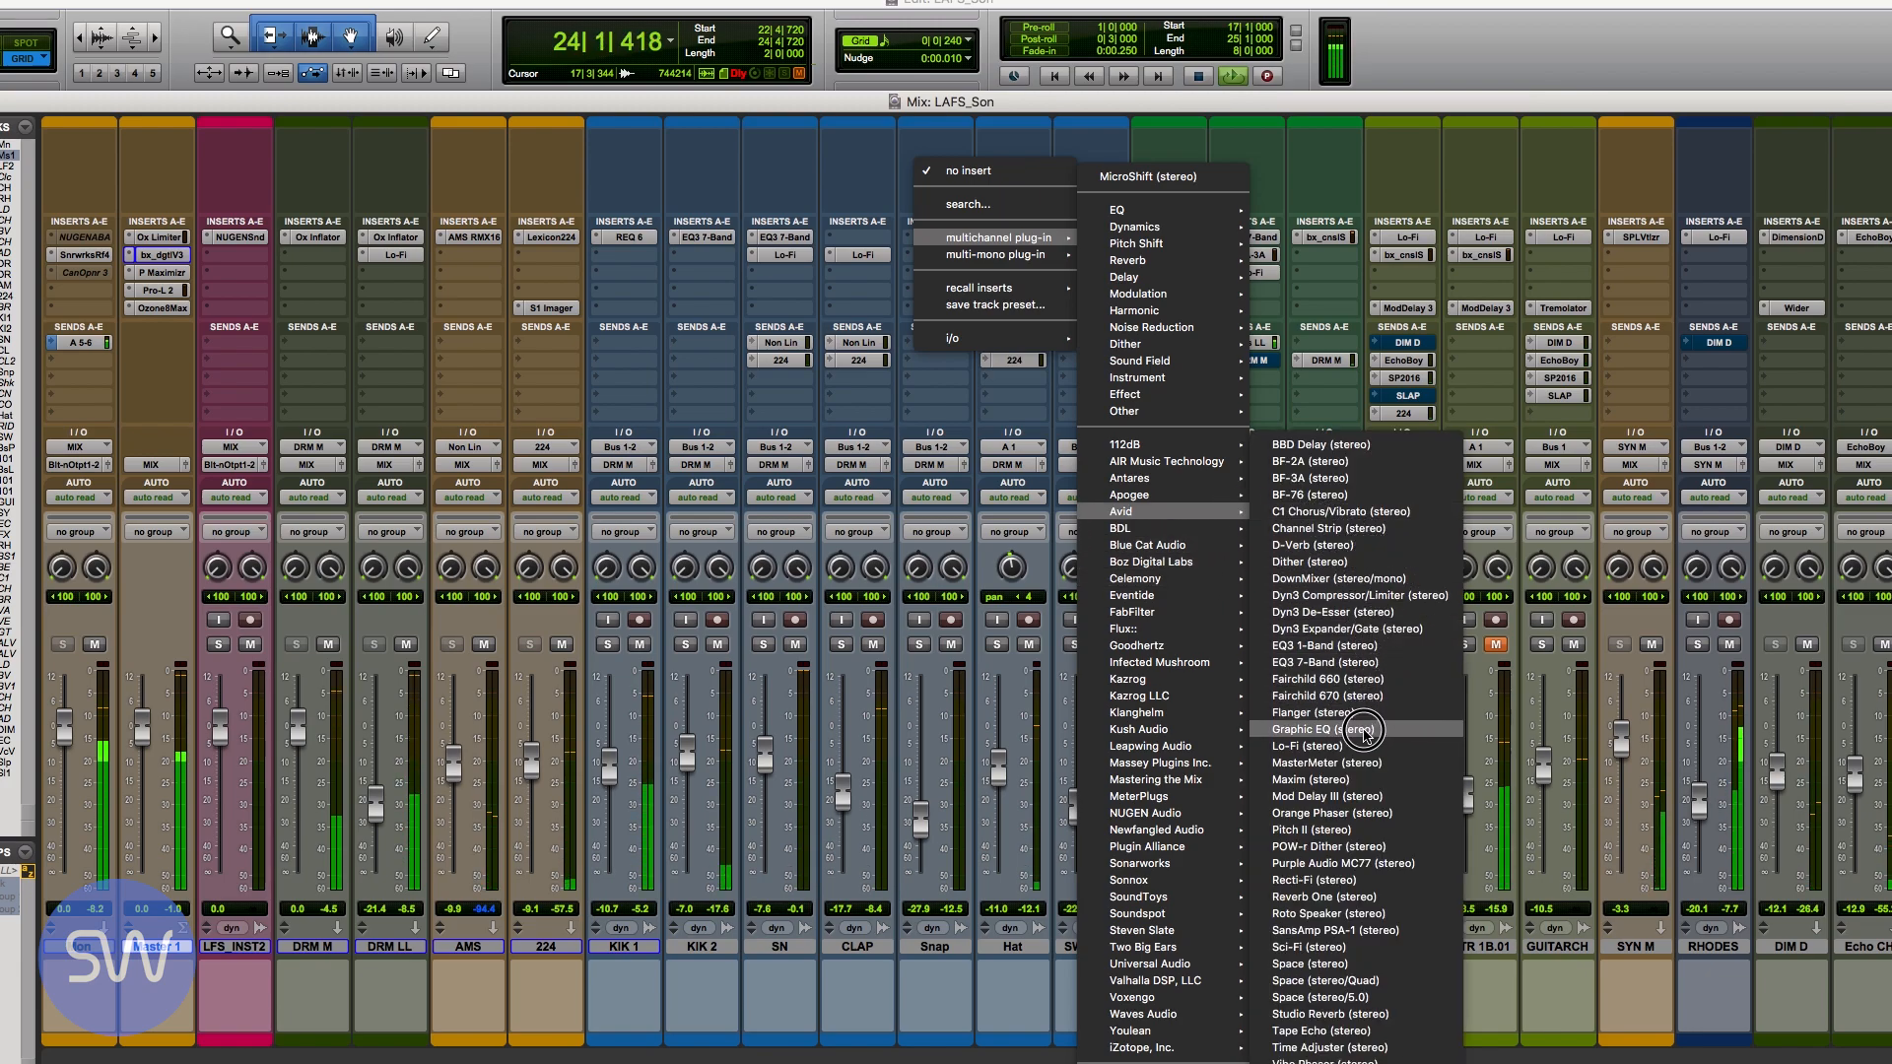
click(1362, 796)
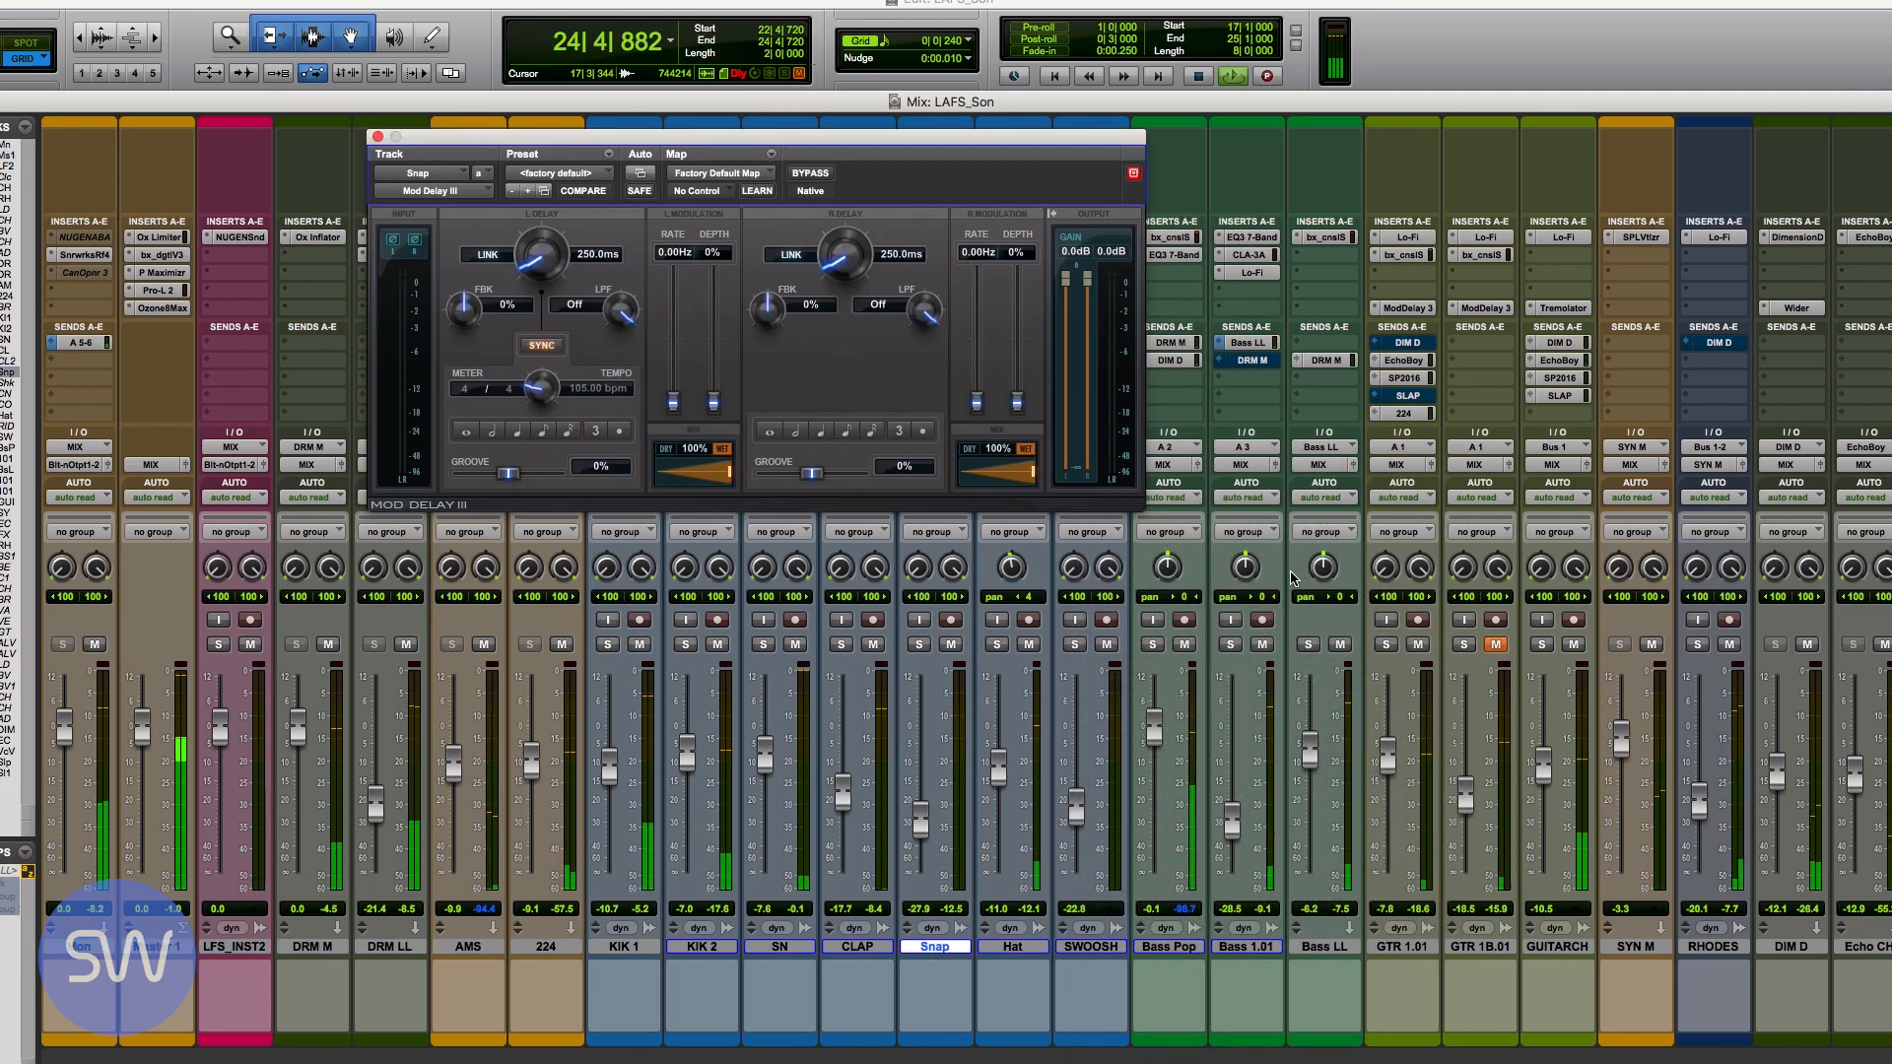